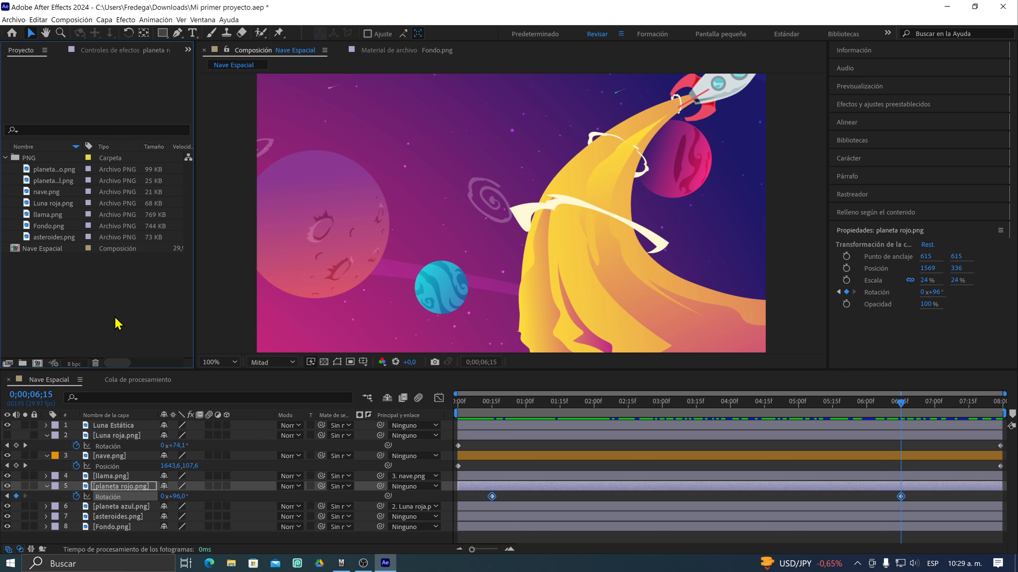
Preview the Nave Espacial composition repeatedly from its start to check how the rocket, moon and planets move
{"action": "left_click", "coordinate": [457, 406]}
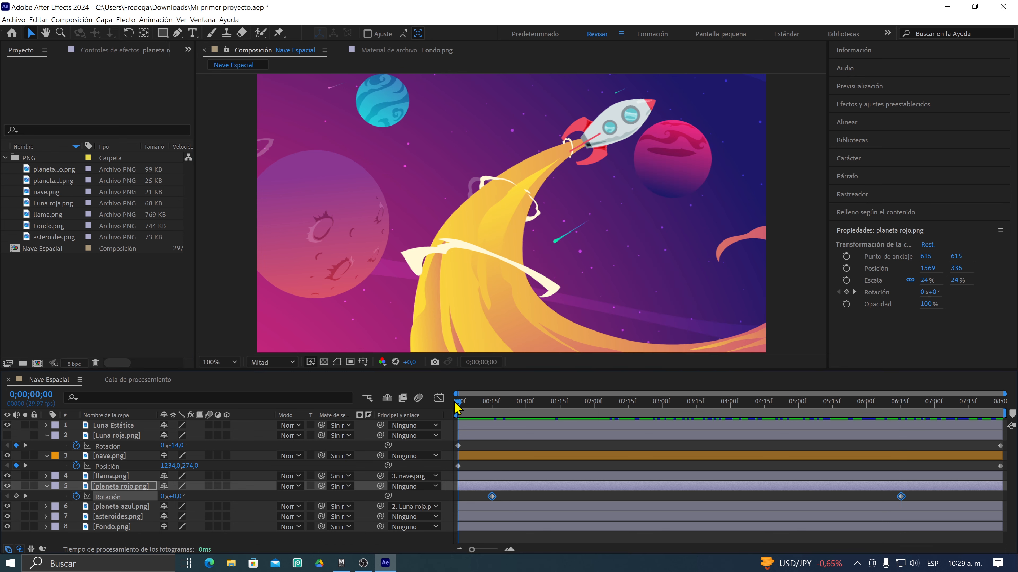
{"action": "key", "text": "space"}
{"action": "left_click_drag", "start_coordinate": [532, 412], "coordinate": [476, 427]}
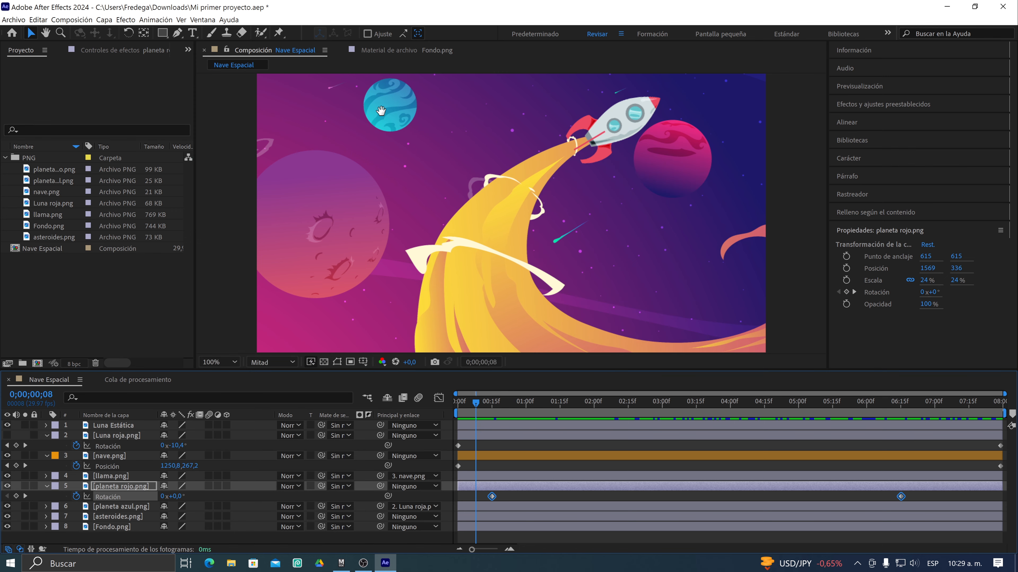
{"action": "key", "text": "space"}
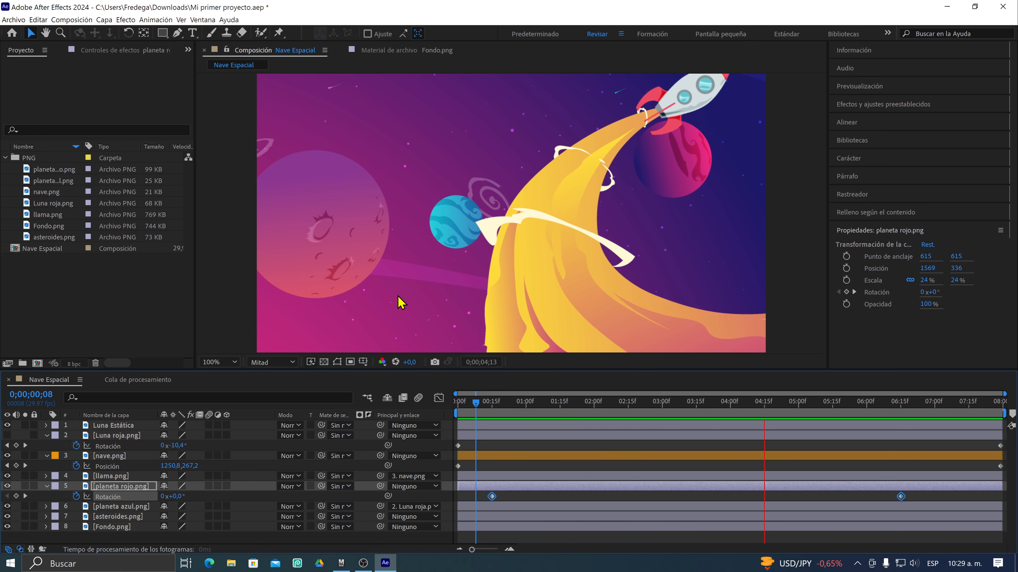
{"action": "key", "text": "space"}
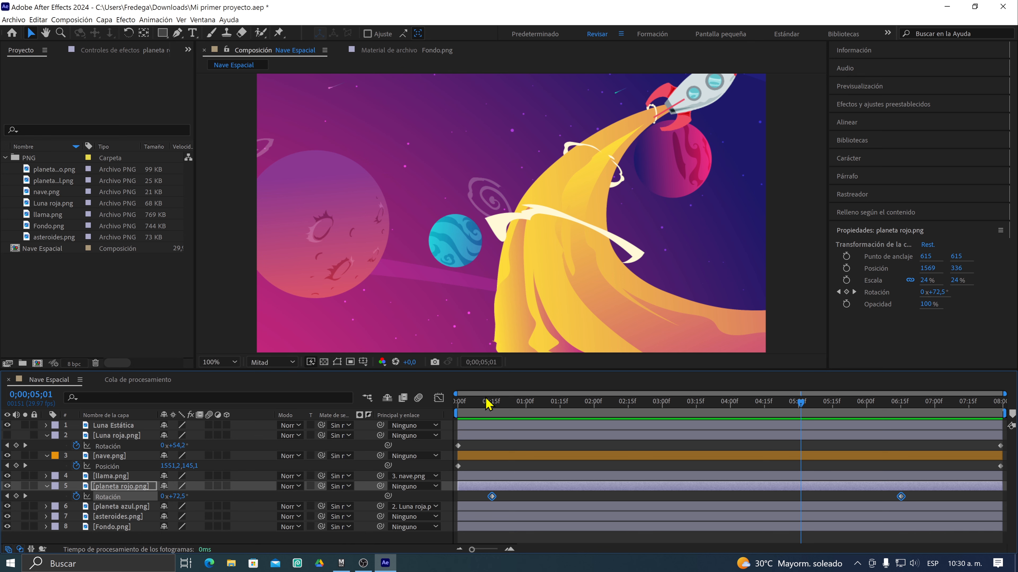
{"action": "left_click_drag", "start_coordinate": [522, 403], "coordinate": [468, 404]}
{"action": "left_click_drag", "start_coordinate": [469, 404], "coordinate": [440, 405]}
{"action": "key", "text": "space"}
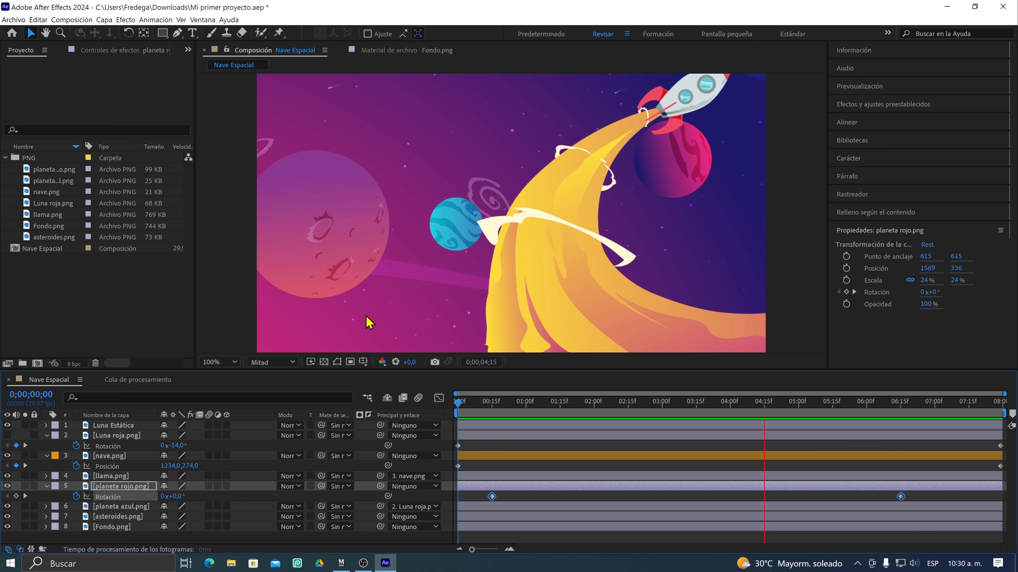
{"action": "key", "text": "space"}
{"action": "left_click_drag", "start_coordinate": [473, 394], "coordinate": [454, 405]}
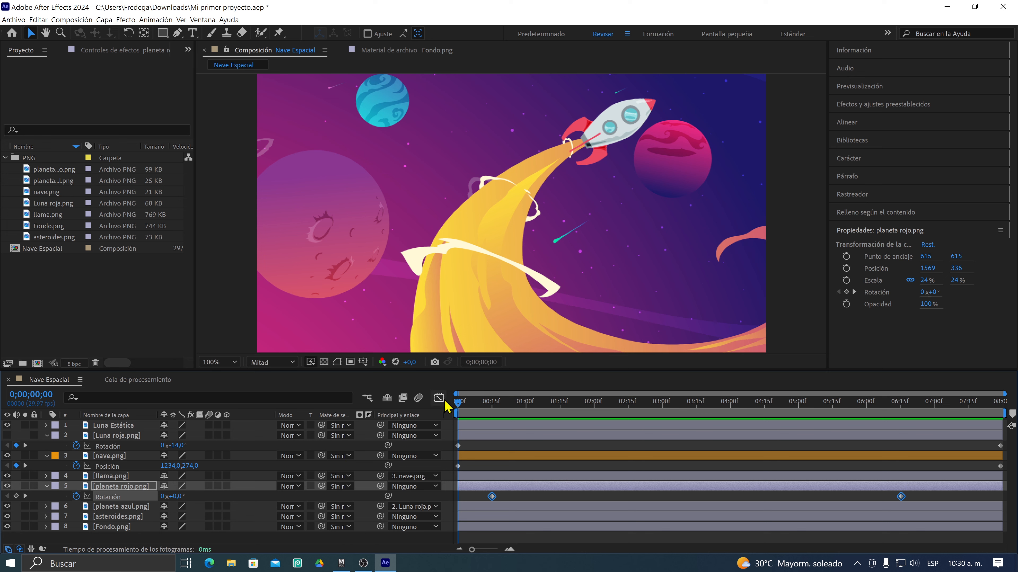
{"action": "key", "text": "space"}
{"action": "key", "text": "space"}
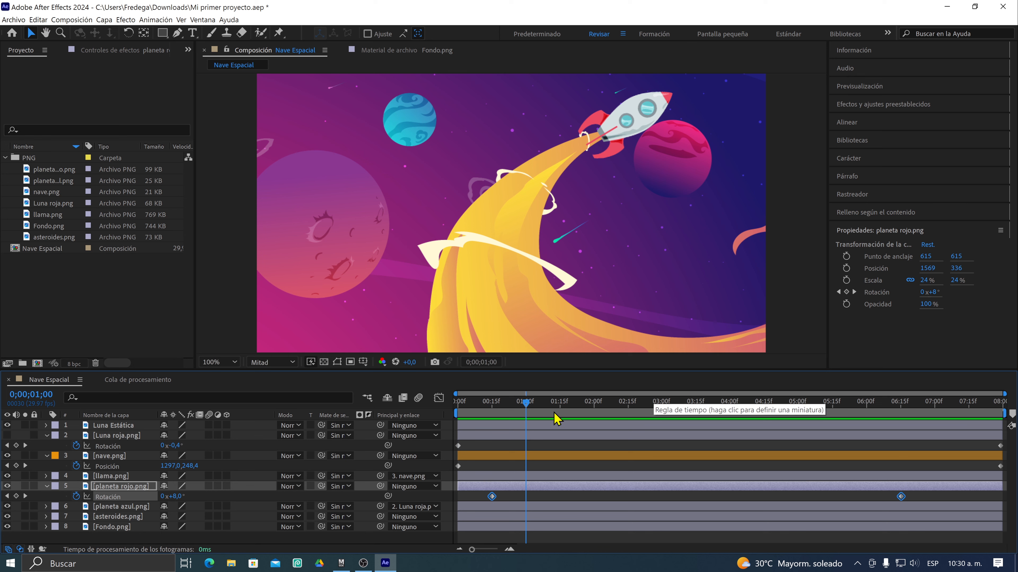
{"action": "key", "text": "space"}
{"action": "key", "text": "space"}
{"action": "key", "text": "space"}
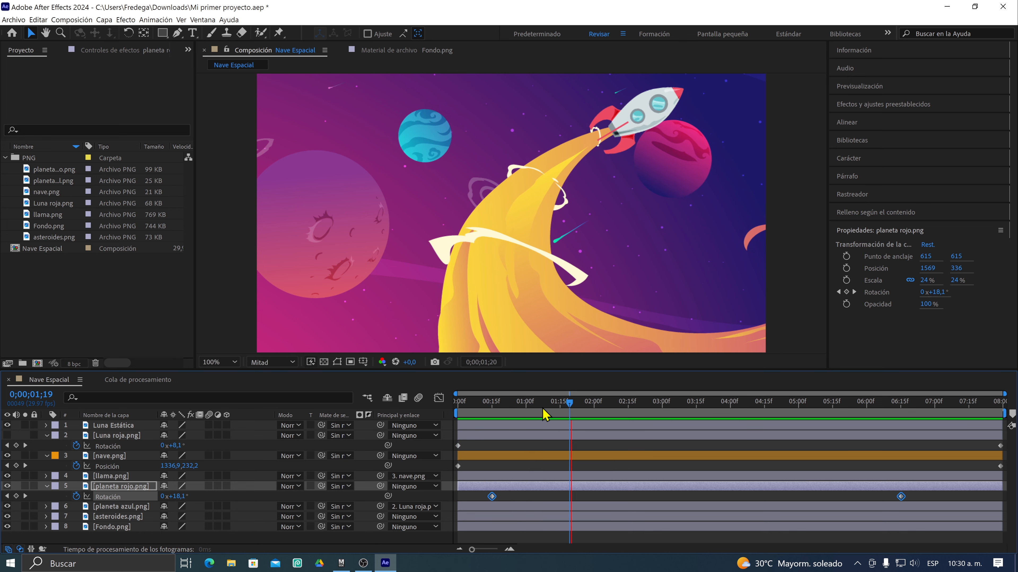
{"action": "key", "text": "space"}
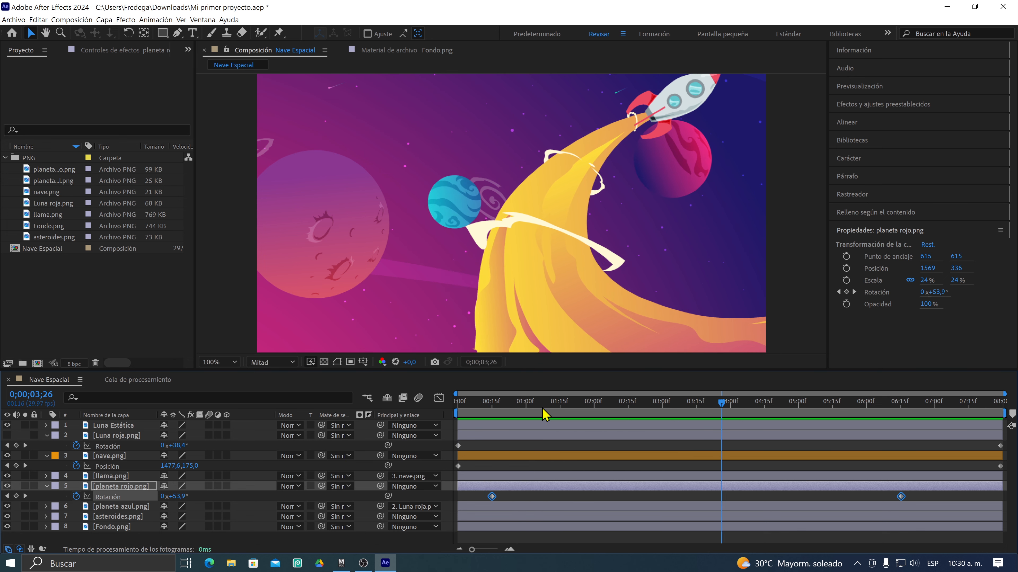
{"action": "key", "text": "space"}
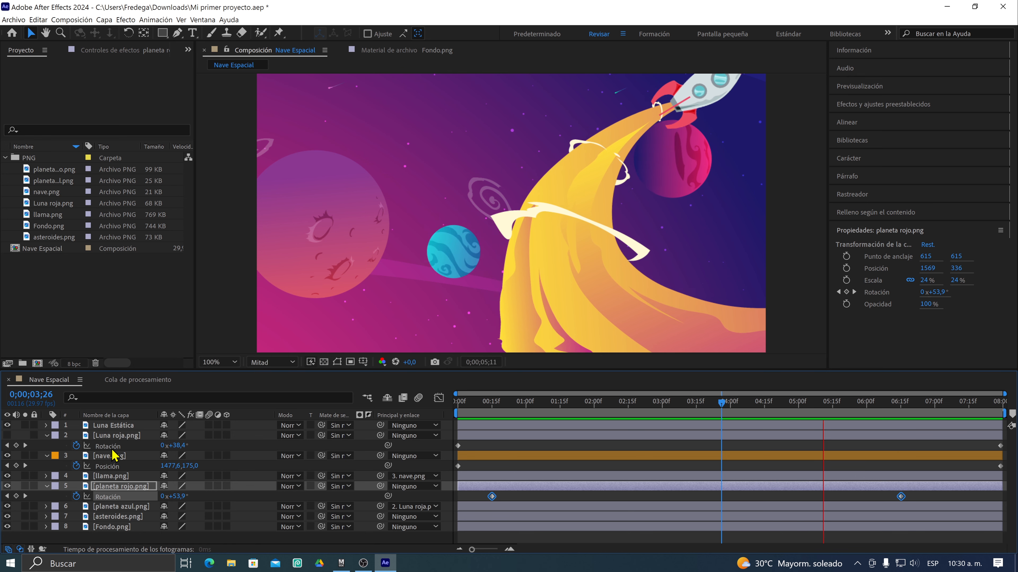
{"action": "key", "text": "space"}
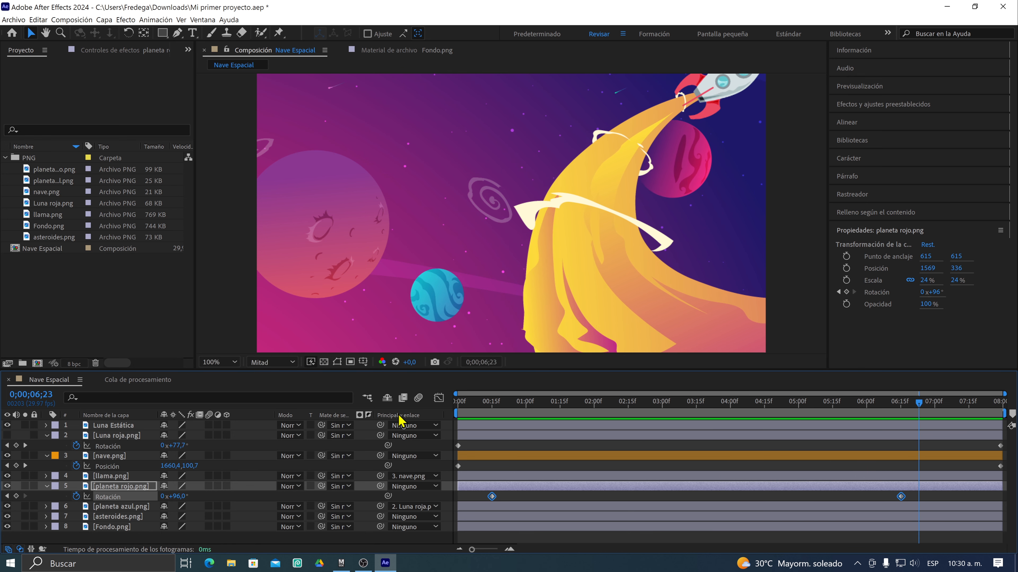
{"action": "left_click", "coordinate": [469, 409]}
{"action": "key", "text": "space"}
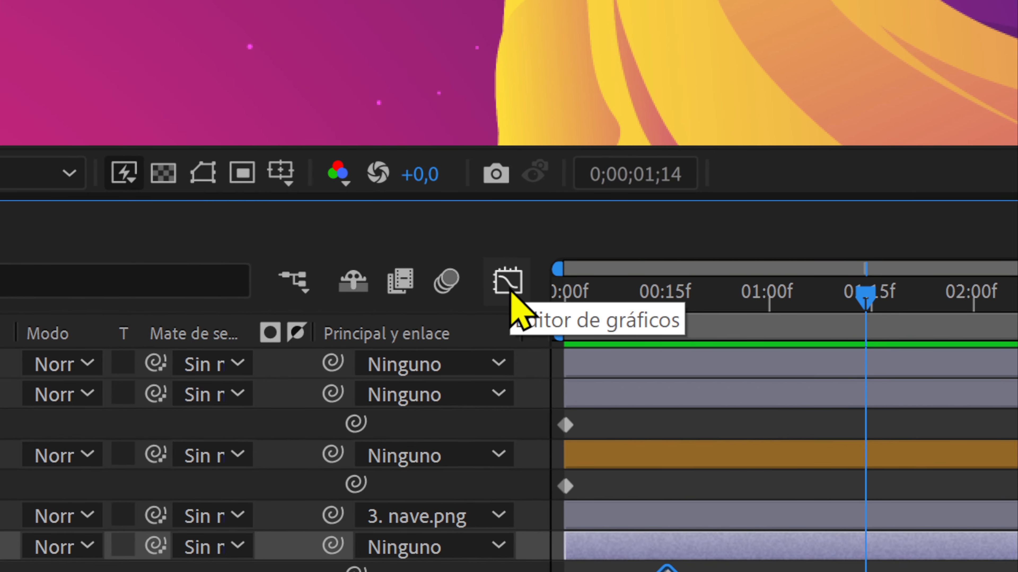
Open the Graph Editor for the planeta rojo.png rotation and switch it to the value graph
{"action": "left_click", "coordinate": [509, 293]}
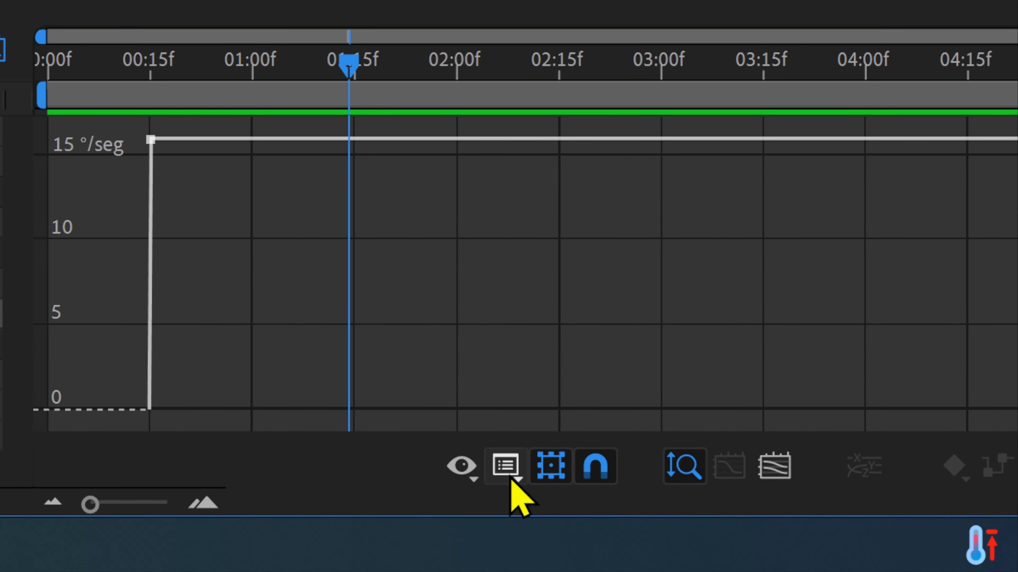
{"action": "left_click", "coordinate": [611, 539]}
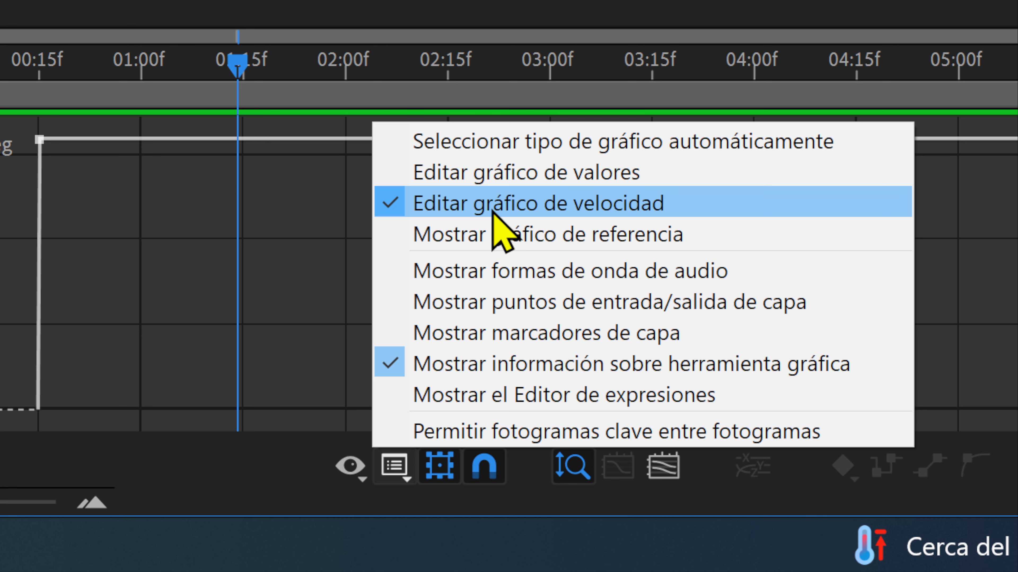
{"action": "left_click", "coordinate": [498, 183]}
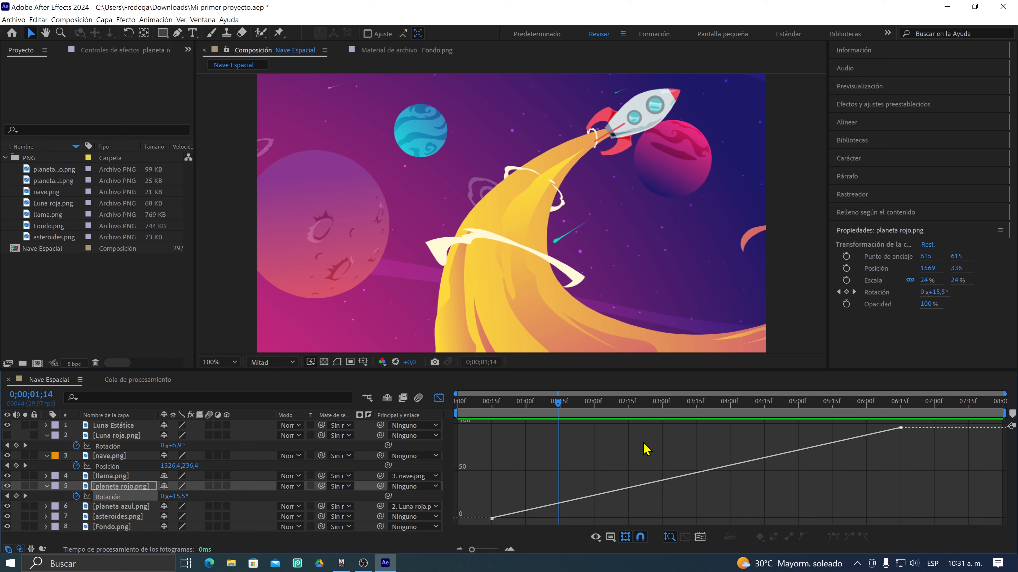
Examine the value graphs of the Luna roja.png rotation and the nave.png position, moving the current time back to 0;00;00;00
{"action": "left_click_drag", "start_coordinate": [557, 404], "coordinate": [590, 452]}
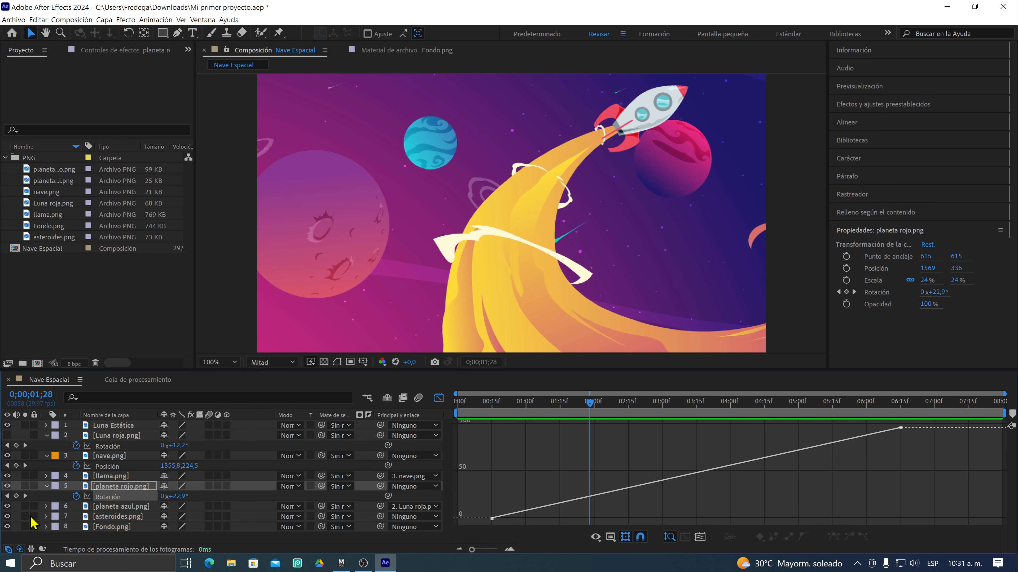
{"action": "left_click", "coordinate": [113, 446]}
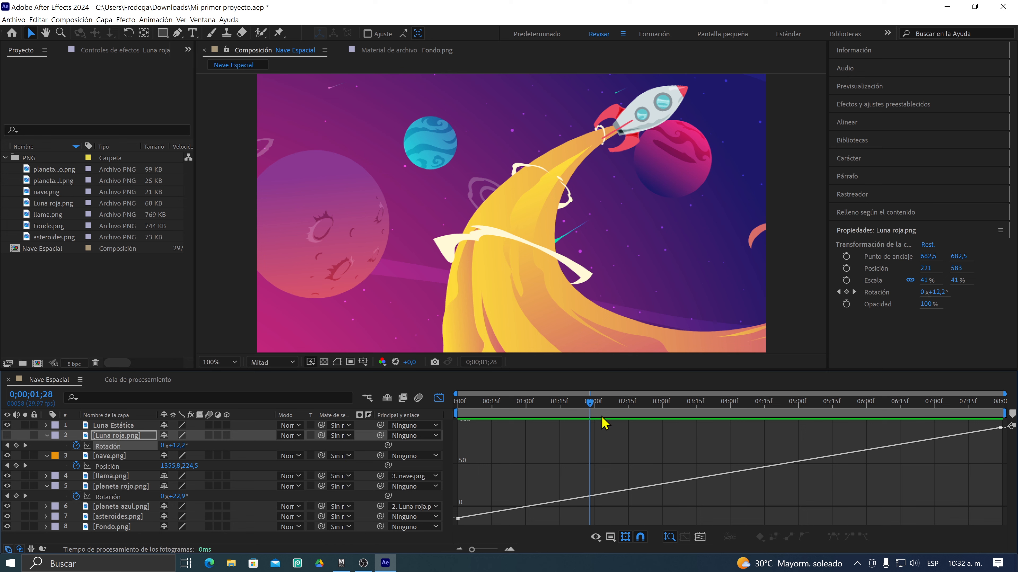
{"action": "left_click_drag", "start_coordinate": [589, 421], "coordinate": [580, 429]}
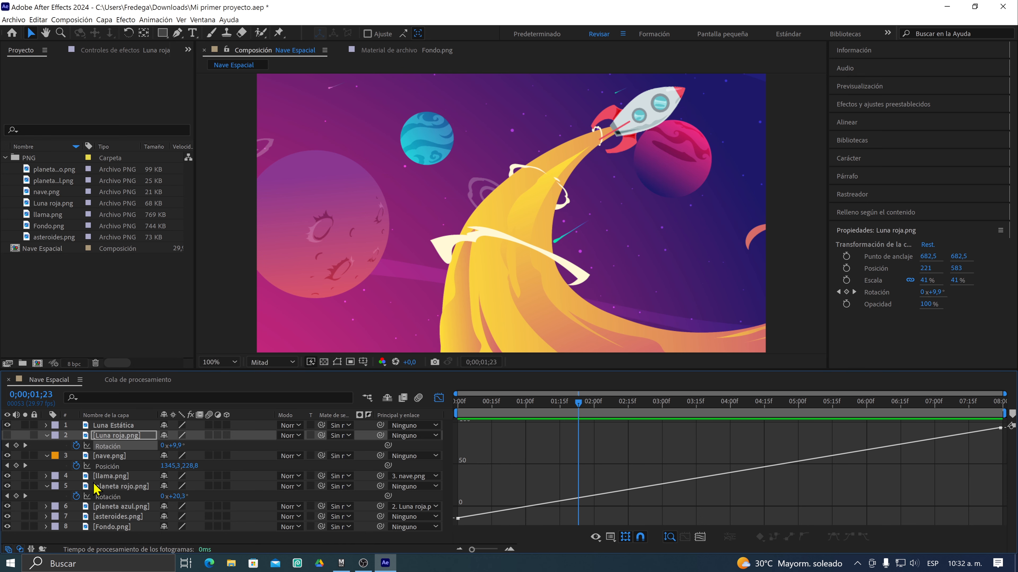
{"action": "left_click", "coordinate": [107, 449]}
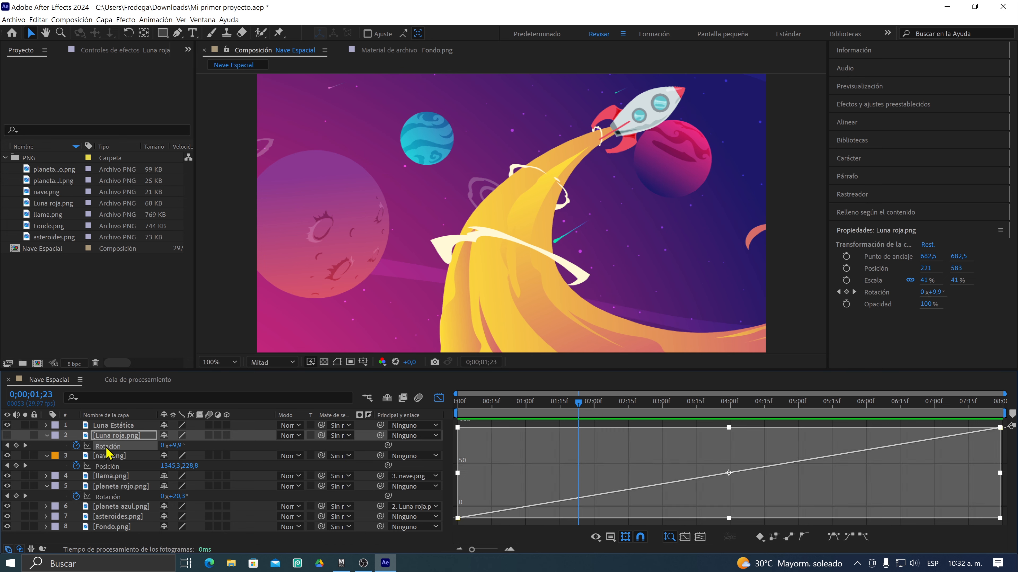
{"action": "left_click", "coordinate": [107, 466]}
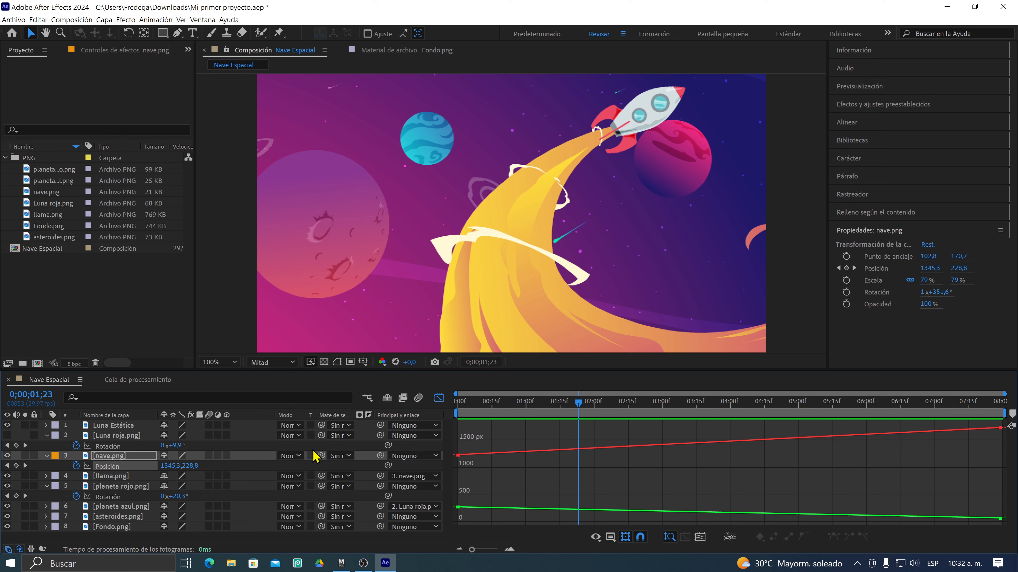
{"action": "left_click", "coordinate": [126, 468]}
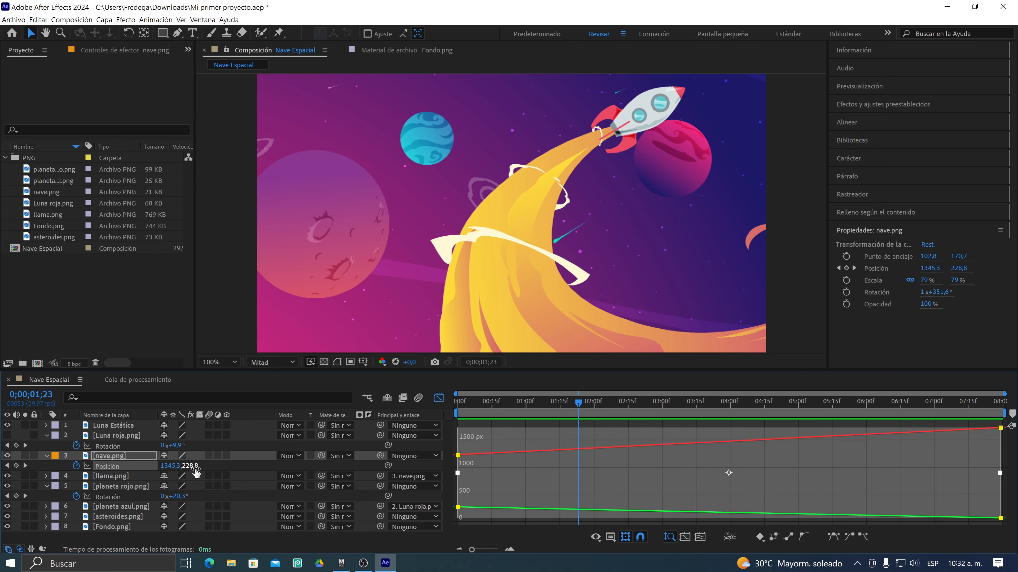
{"action": "mouse_move", "coordinate": [517, 402]}
{"action": "left_mouse_down"}
{"action": "mouse_move", "coordinate": [479, 411]}
{"action": "mouse_move", "coordinate": [502, 413]}
{"action": "left_mouse_up"}
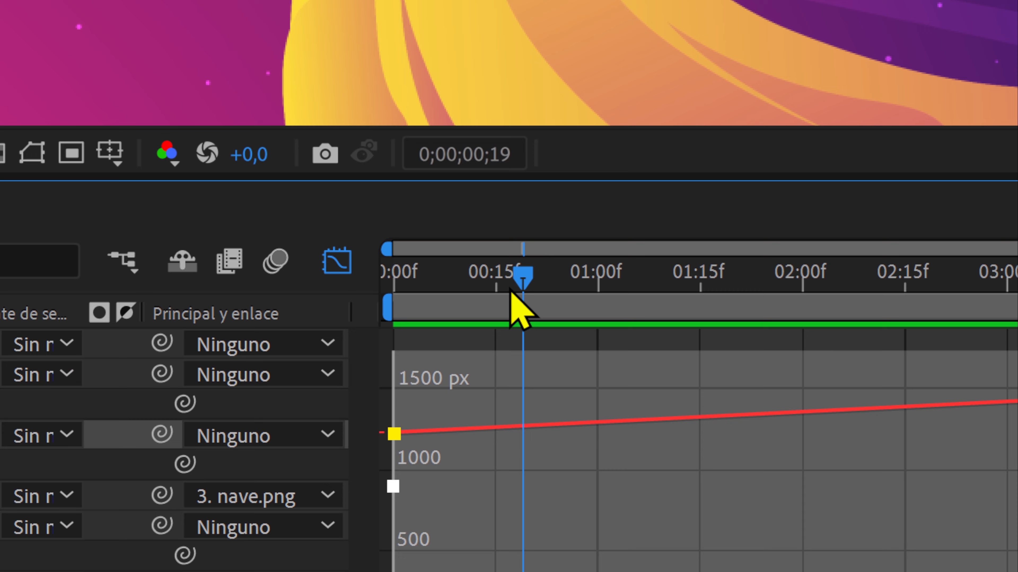
{"action": "left_click_drag", "start_coordinate": [511, 292], "coordinate": [394, 307]}
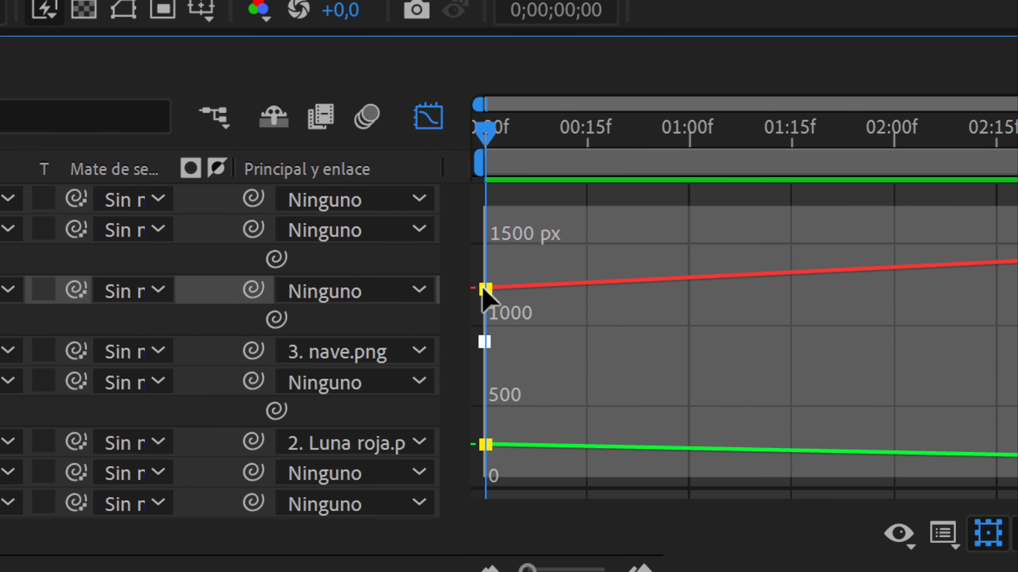
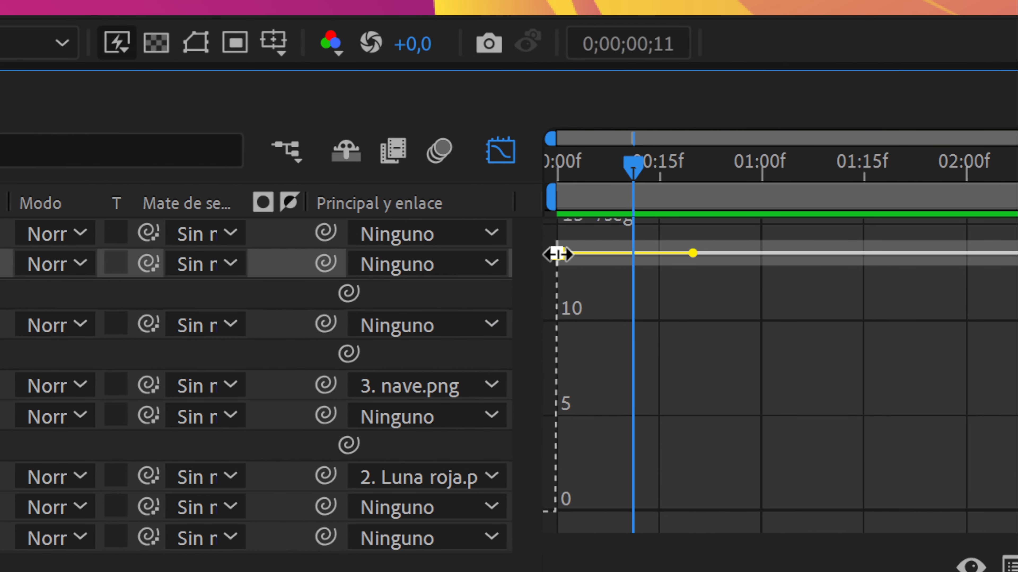
Try lowering the speed of the first Luna roja.png rotation keyframe to about 0 °/seg in the speed graph
{"action": "mouse_move", "coordinate": [613, 171]}
{"action": "left_mouse_down"}
{"action": "mouse_move", "coordinate": [545, 166]}
{"action": "mouse_move", "coordinate": [608, 166]}
{"action": "mouse_move", "coordinate": [505, 178]}
{"action": "mouse_move", "coordinate": [619, 170]}
{"action": "left_mouse_up"}
{"action": "mouse_move", "coordinate": [556, 253]}
{"action": "left_mouse_down"}
{"action": "mouse_move", "coordinate": [586, 306]}
{"action": "mouse_move", "coordinate": [570, 256]}
{"action": "left_mouse_up"}
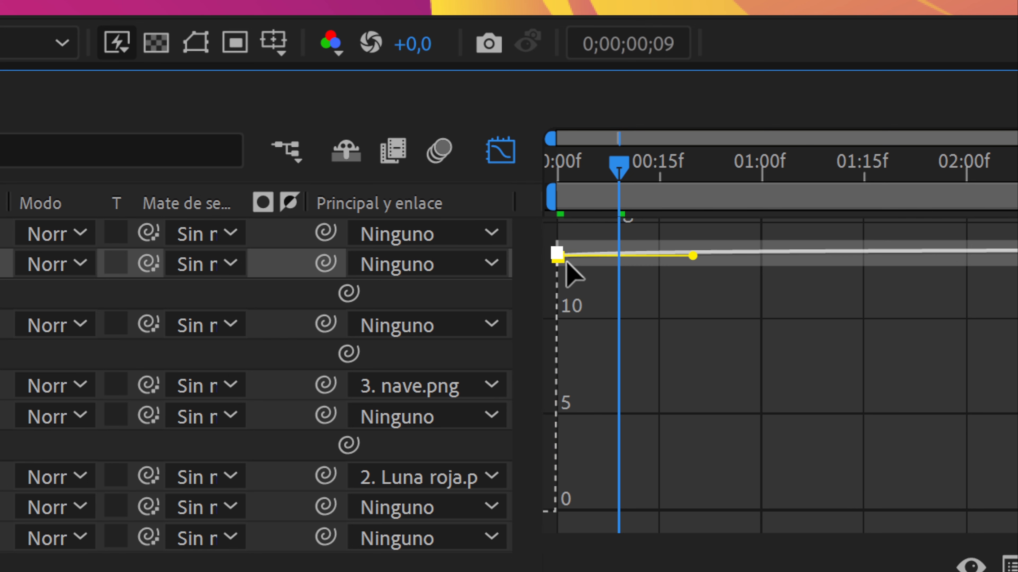
{"action": "key", "text": "ctrl+z"}
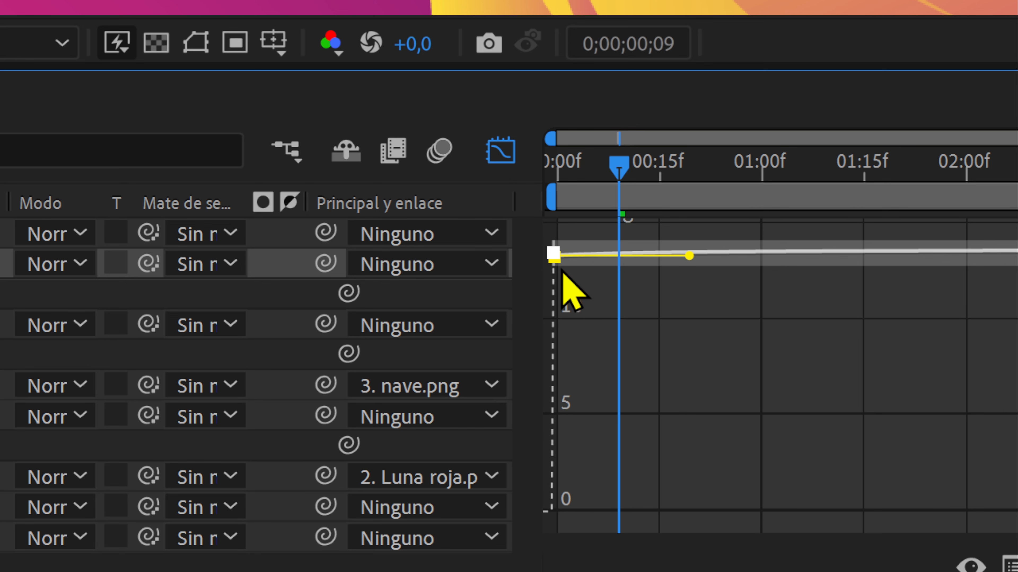
{"action": "left_click_drag", "start_coordinate": [565, 261], "coordinate": [566, 373]}
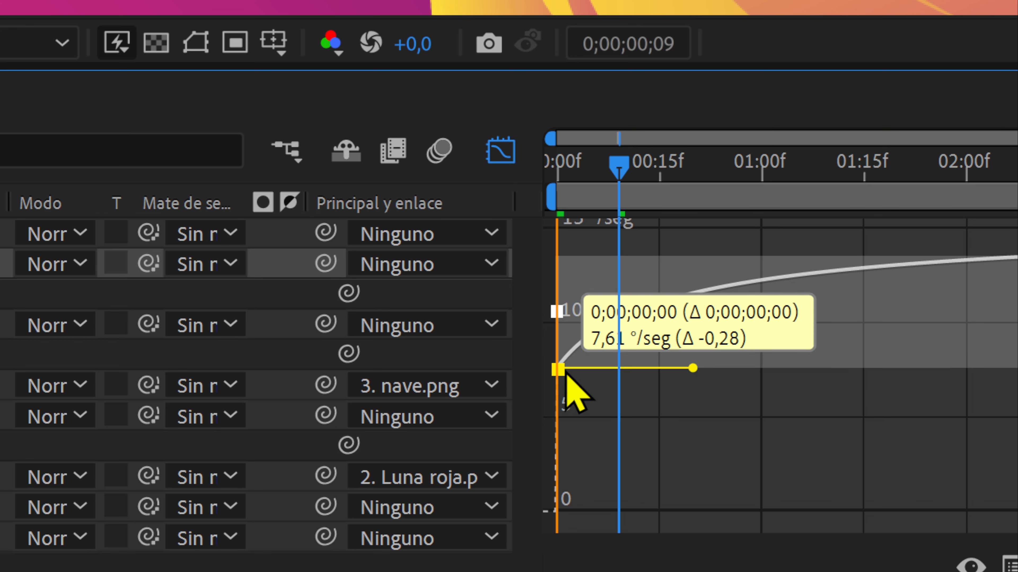
{"action": "left_click_drag", "start_coordinate": [566, 373], "coordinate": [564, 450]}
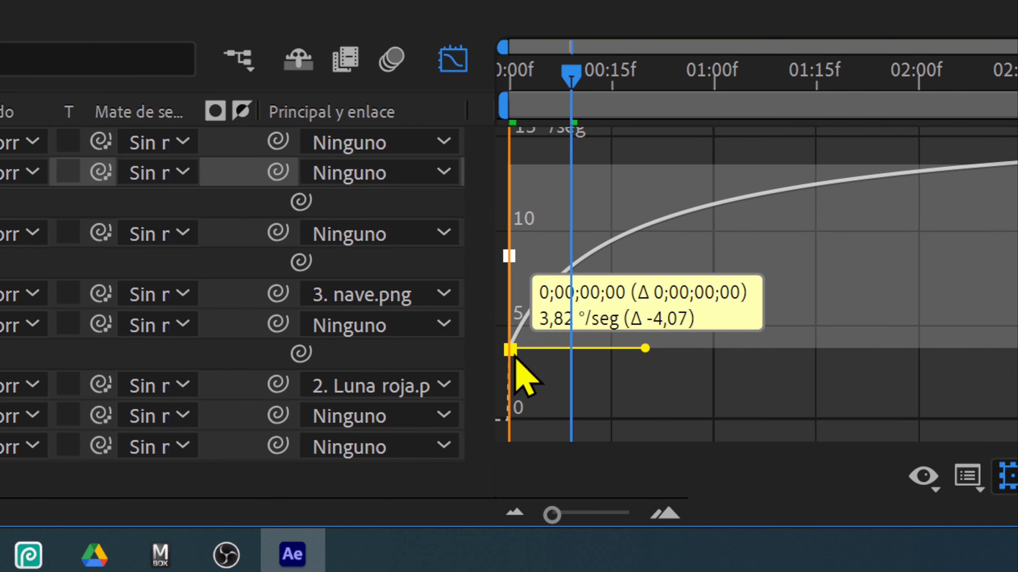
{"action": "left_click_drag", "start_coordinate": [515, 358], "coordinate": [511, 419]}
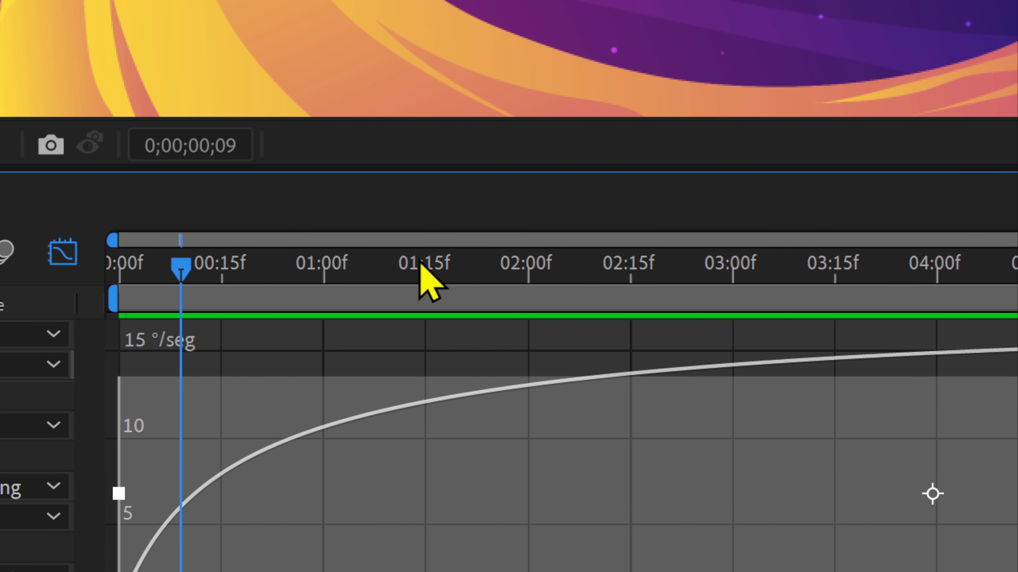
Preview the animation from 0;00;00;00 with the gradually accelerating Luna roja.png rotation
{"action": "left_click_drag", "start_coordinate": [348, 268], "coordinate": [477, 292]}
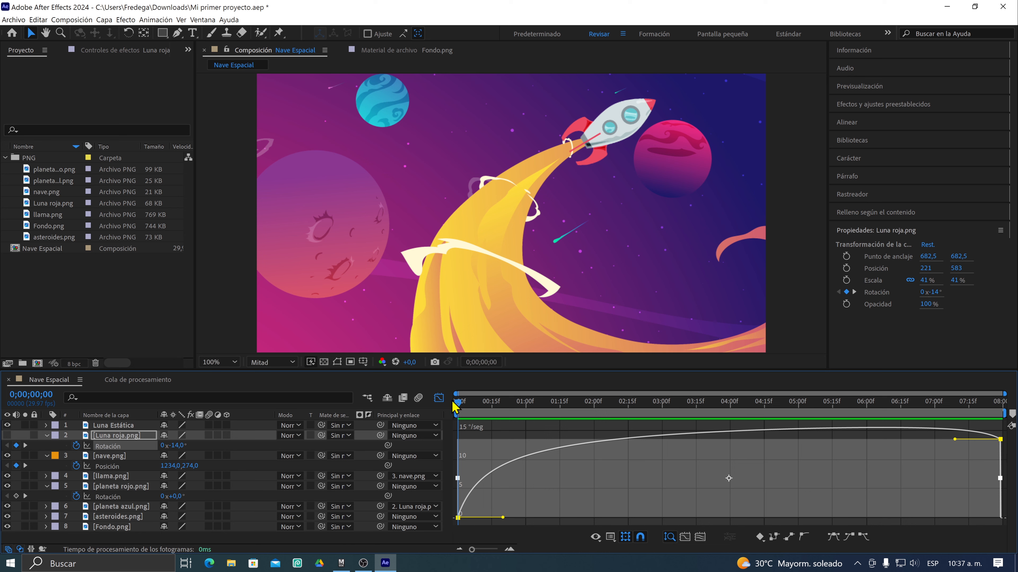
{"action": "key", "text": "space"}
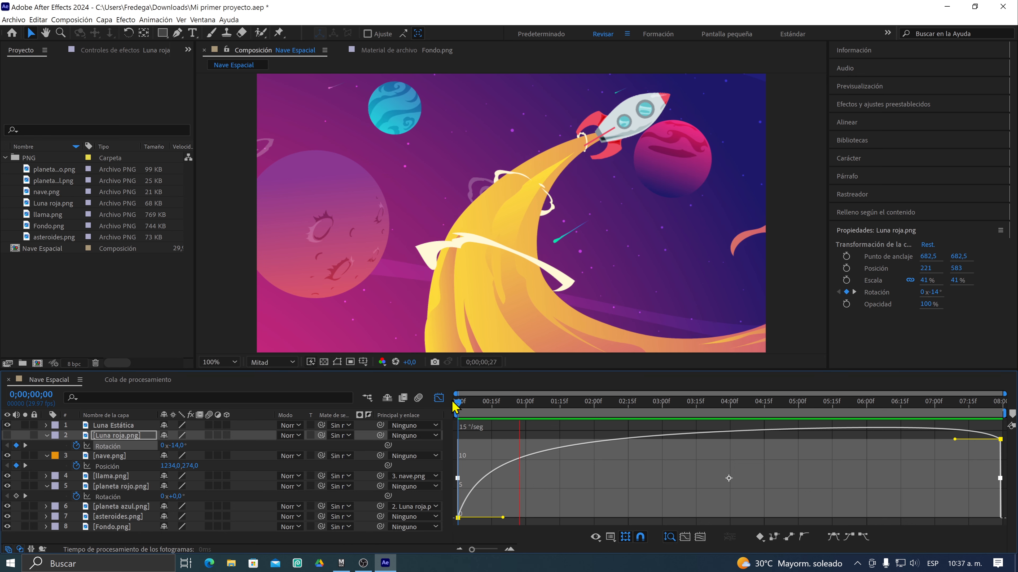
{"action": "key", "text": "space"}
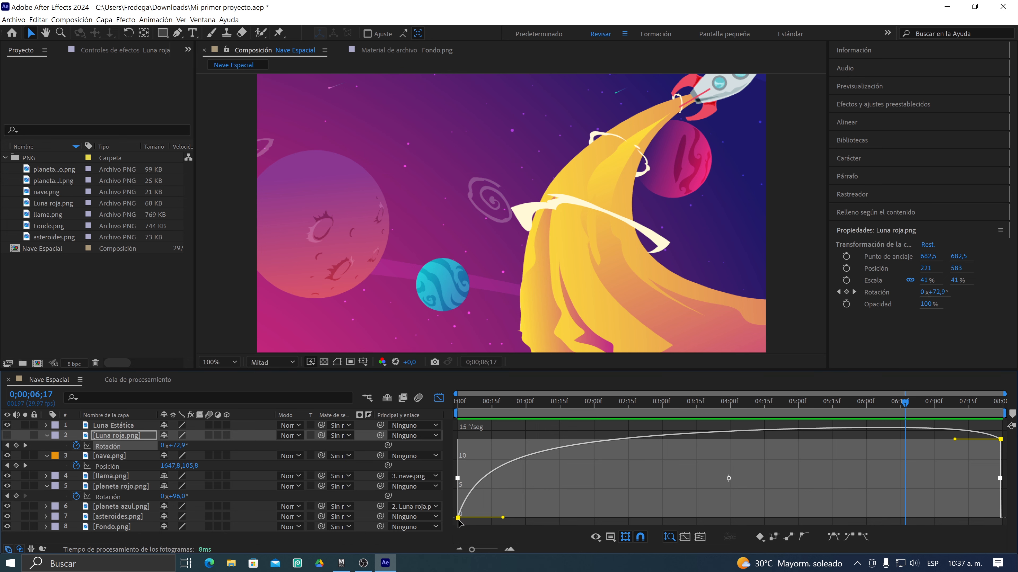
Undo the speed changes on the Luna roja.png rotation curve and reselect its first keyframe
{"action": "key", "text": "ctrl+z"}
{"action": "key", "text": "ctrl+z"}
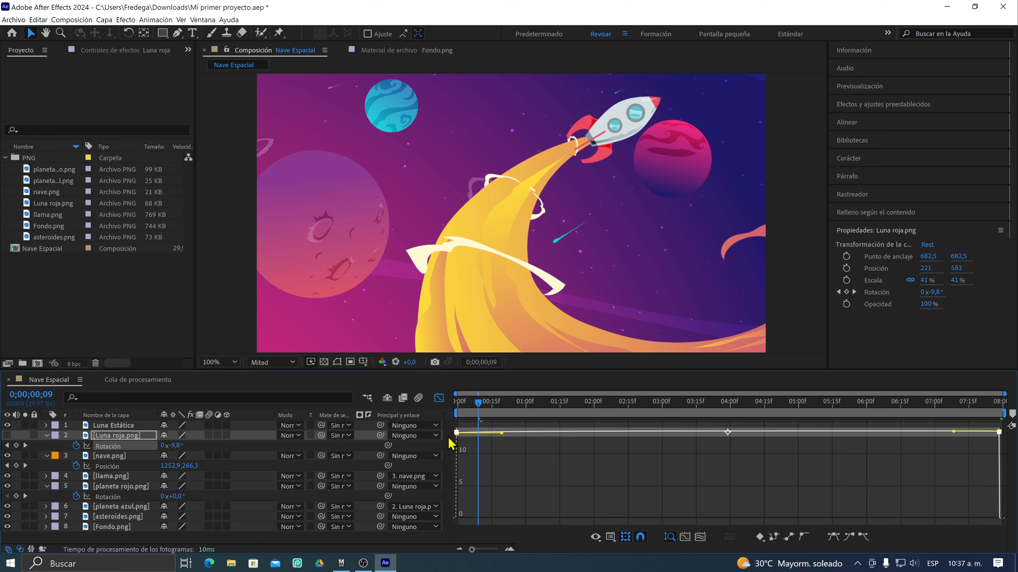
{"action": "left_click", "coordinate": [462, 442]}
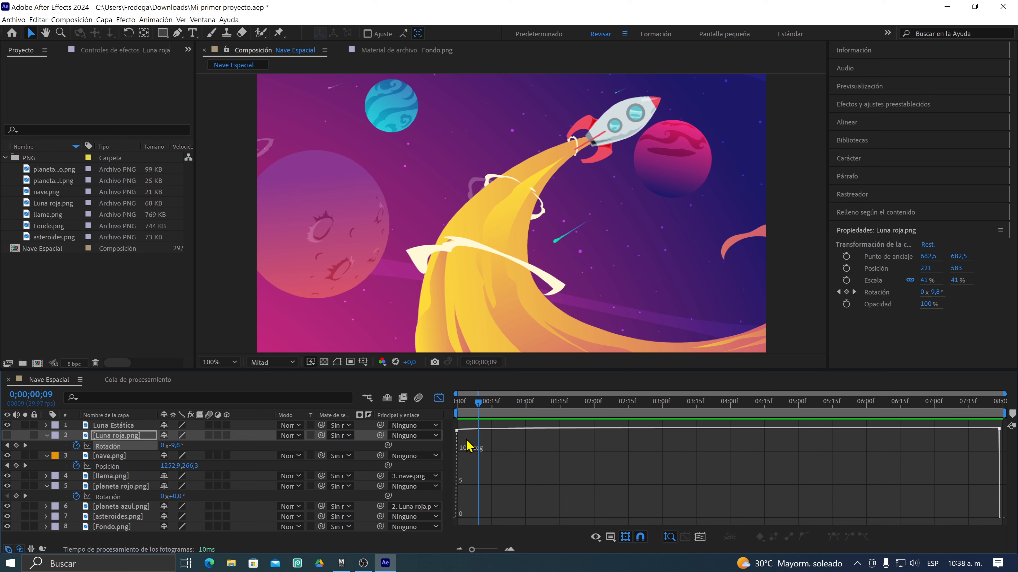
{"action": "left_click", "coordinate": [456, 430]}
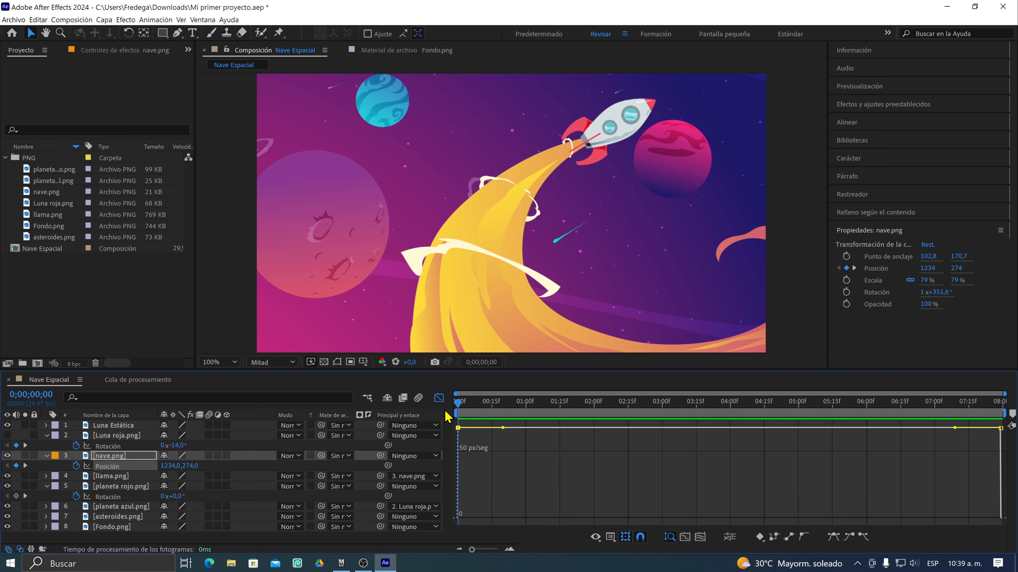
Try Easy Ease on the first nave.png position keyframe and display its speed graph
{"action": "left_click", "coordinate": [441, 399]}
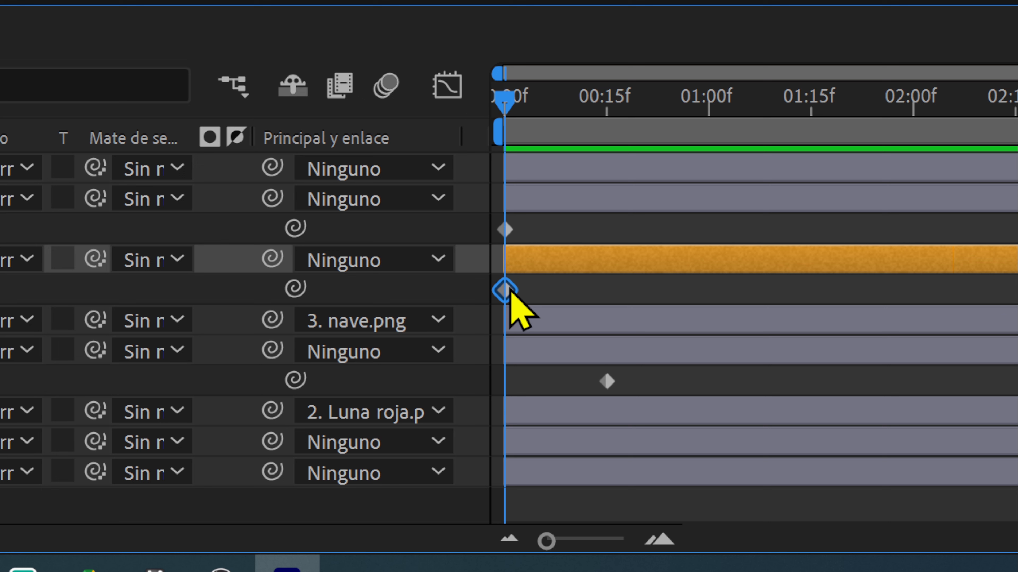
{"action": "key", "text": "F9"}
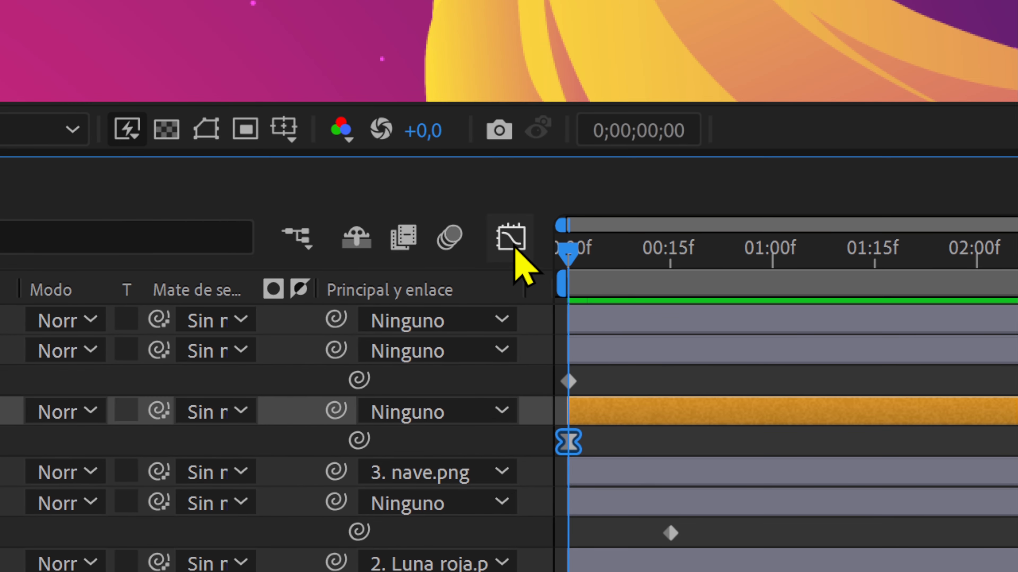
{"action": "left_click", "coordinate": [447, 85]}
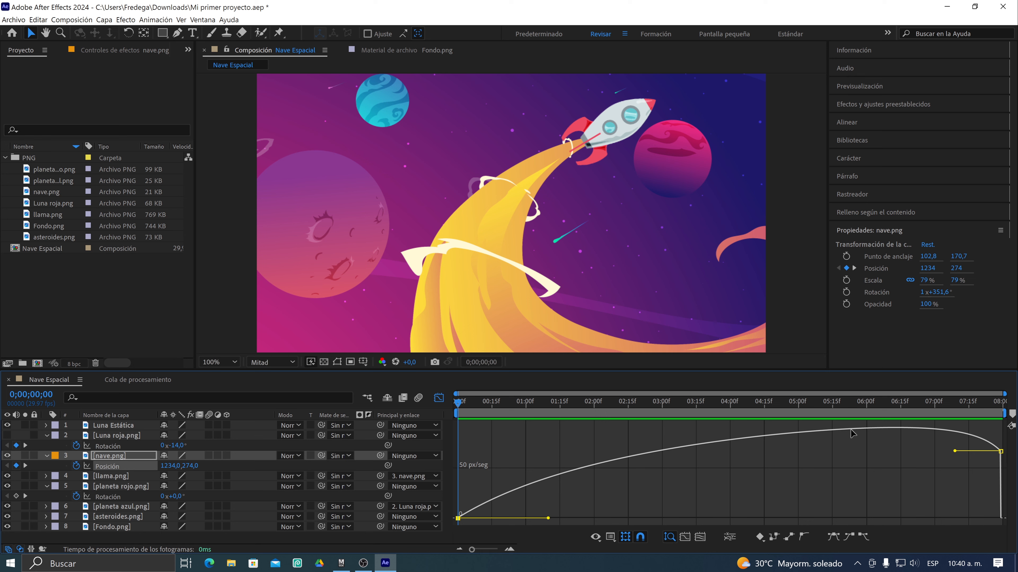
Preview the nave.png motion from 0;00;00;00 to judge the acceleration at its first keyframe
{"action": "key", "text": "space"}
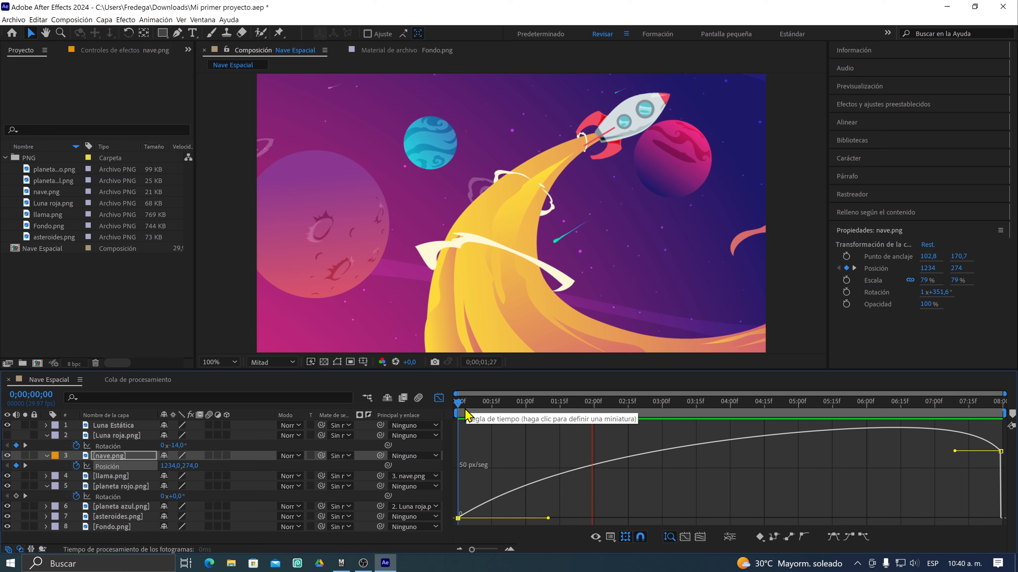
{"action": "key", "text": "space"}
{"action": "left_click_drag", "start_coordinate": [467, 408], "coordinate": [456, 408]}
{"action": "key", "text": "space"}
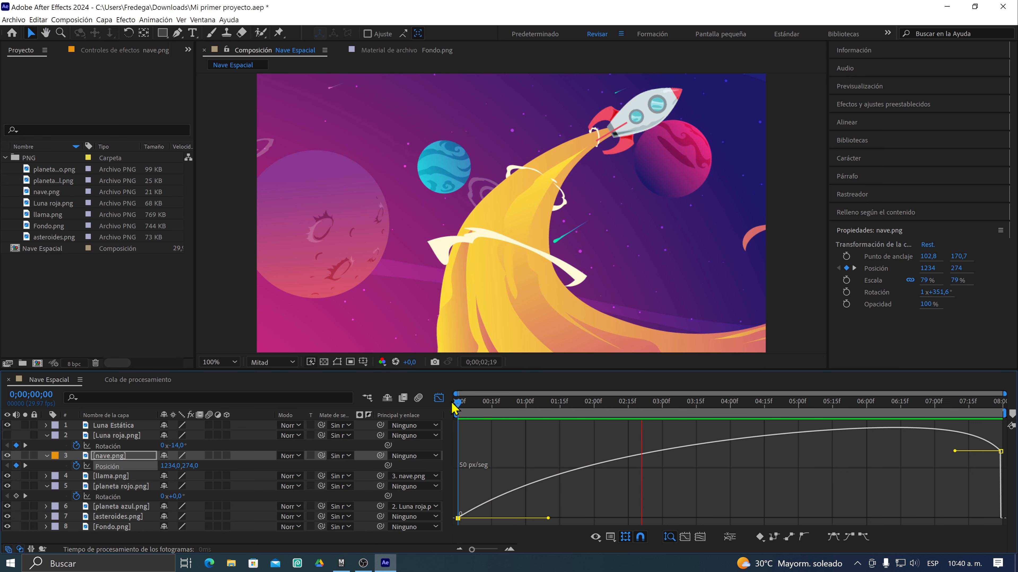
{"action": "key", "text": "space"}
Try Easy Ease on the last nave.png position keyframe as well, and preview the motion from its speed graph
{"action": "left_click", "coordinate": [439, 399]}
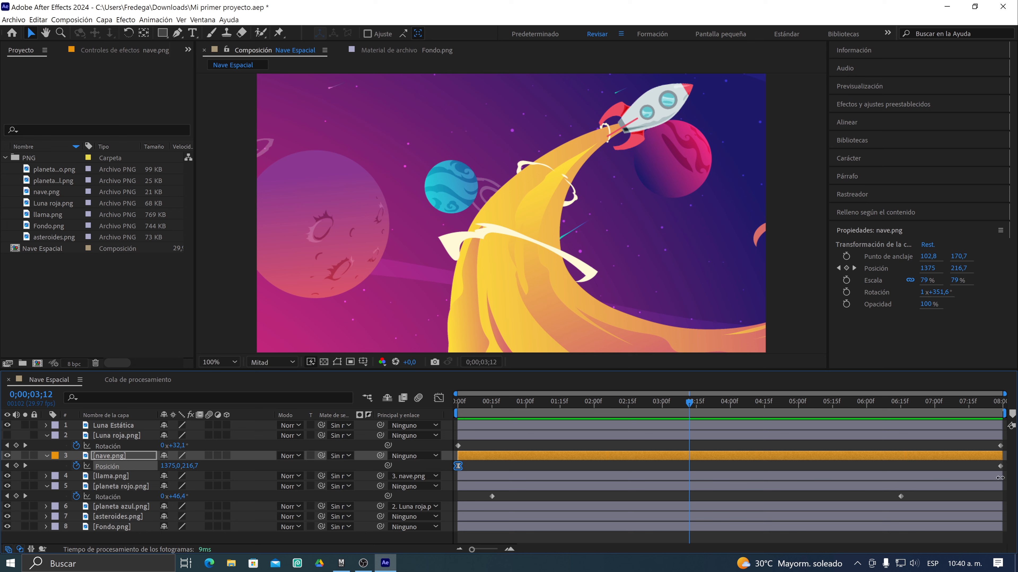
{"action": "left_click", "coordinate": [1001, 467]}
{"action": "key", "text": "F9"}
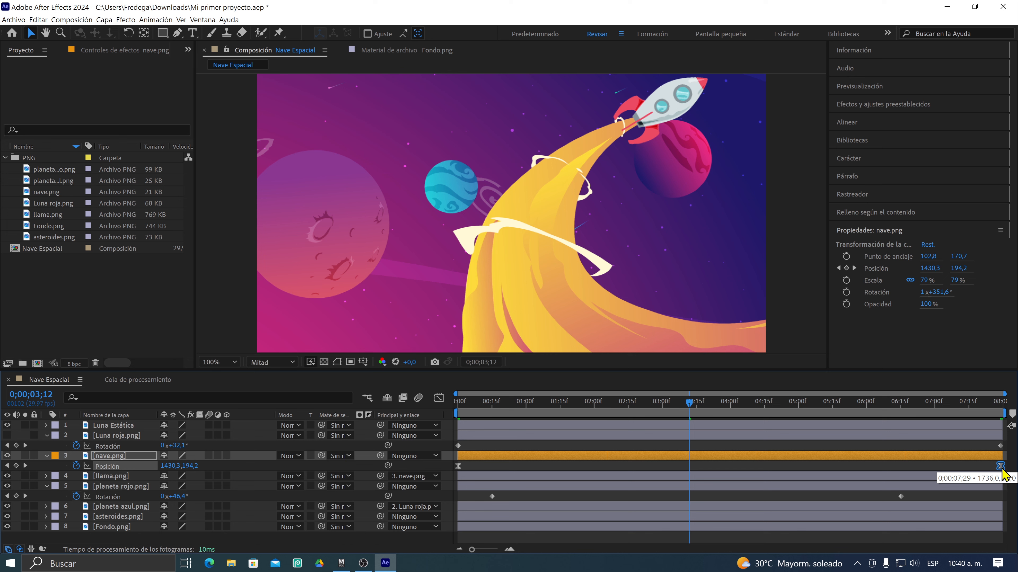
{"action": "left_click", "coordinate": [438, 398]}
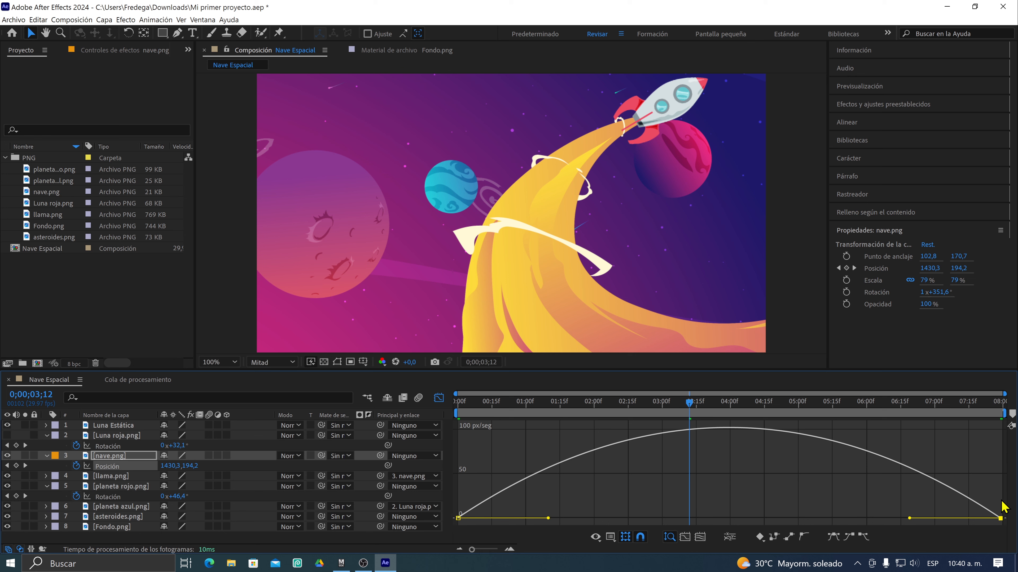
{"action": "key", "text": "space"}
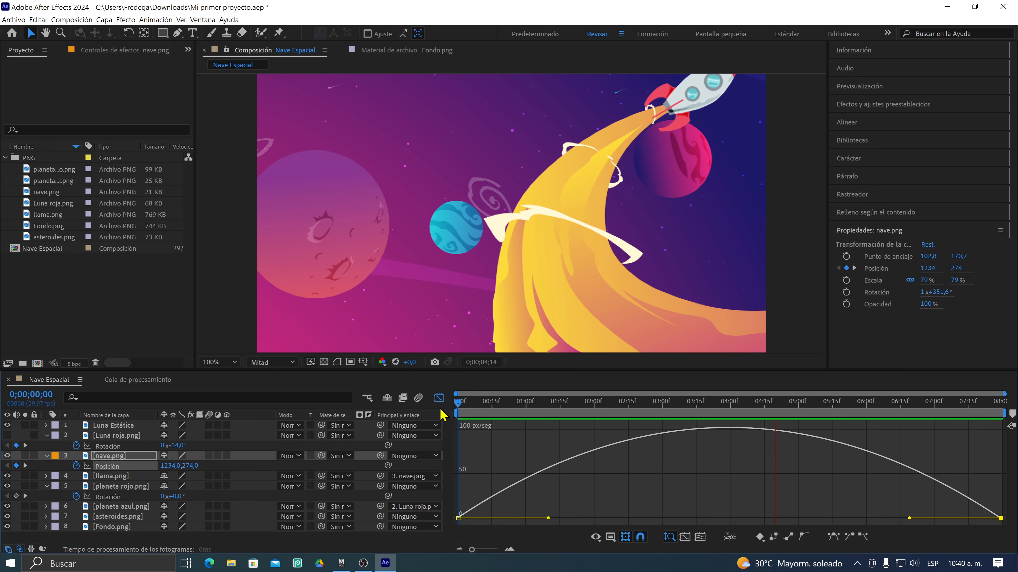
{"action": "key", "text": "space"}
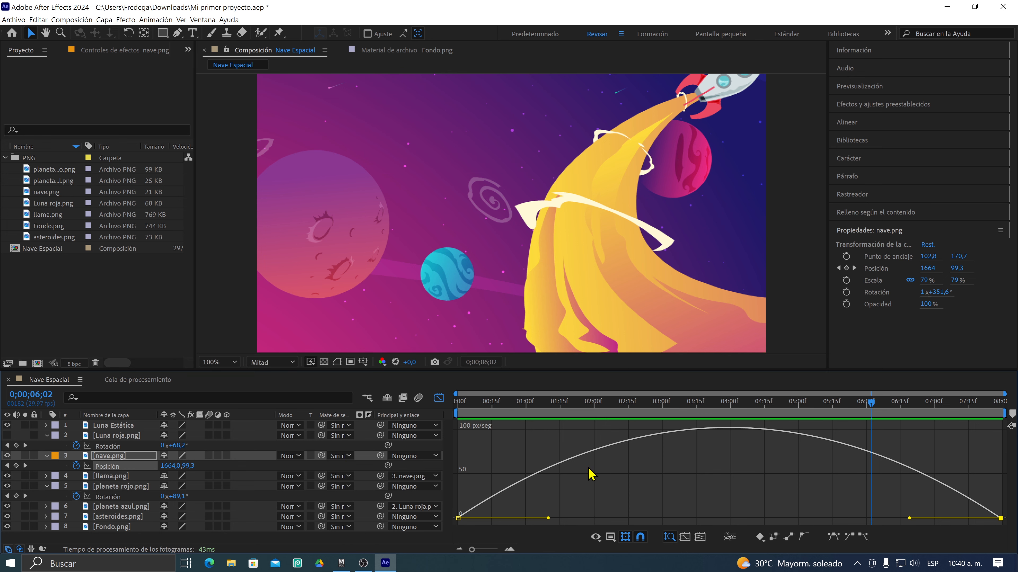
Undo the Easy Ease on both nave.png position keyframes and return the current time to 0;00;00;00
{"action": "key", "text": "shift+F3"}
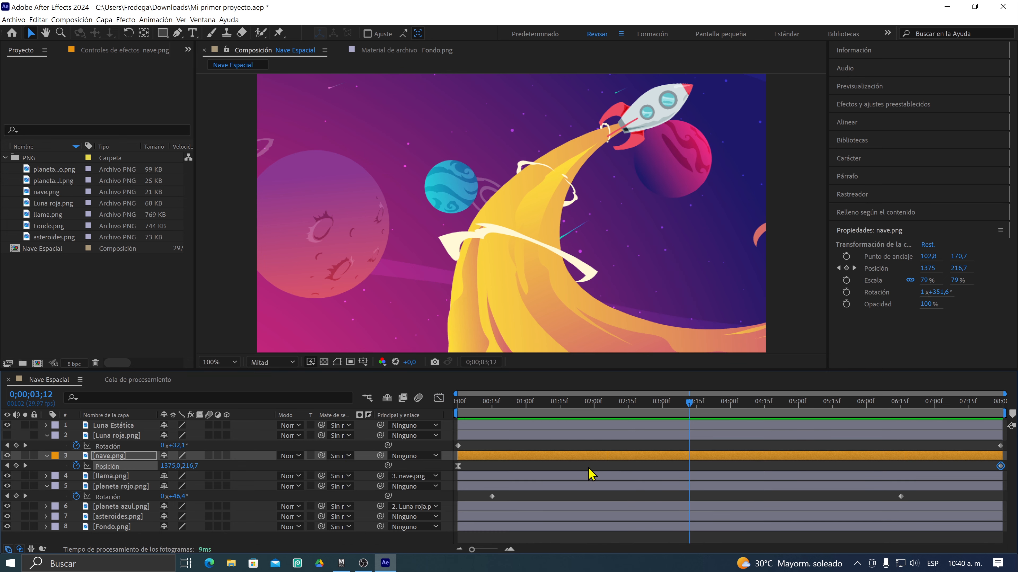
{"action": "key", "text": "shift+F3"}
{"action": "key", "text": "shift+F3"}
{"action": "key", "text": "Home"}
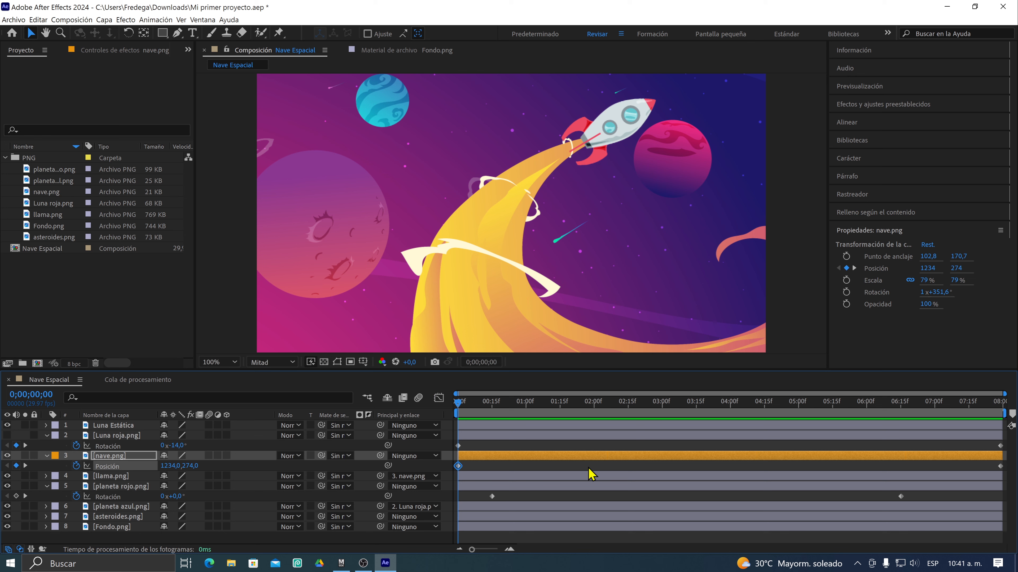
Apply Easy Ease to the first and last nave.png position keyframes directly within the speed graph
{"action": "left_click", "coordinate": [439, 399]}
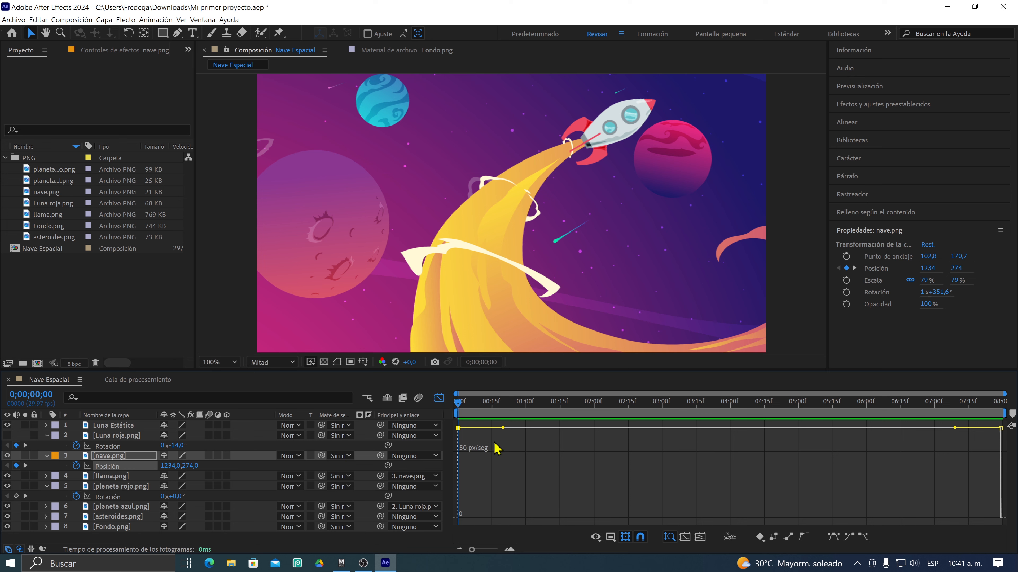
{"action": "left_click", "coordinate": [610, 537]}
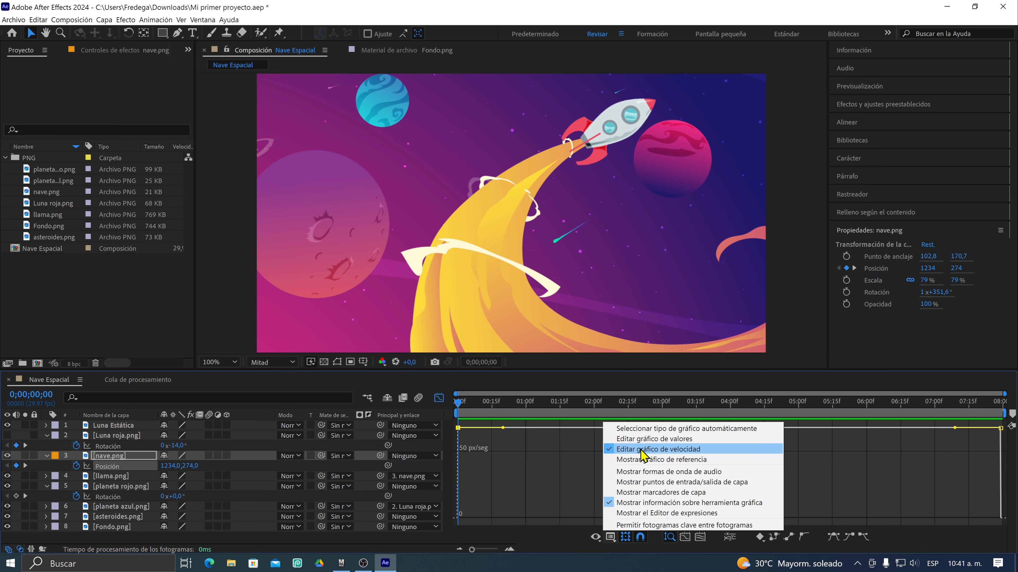
{"action": "left_click", "coordinate": [523, 453]}
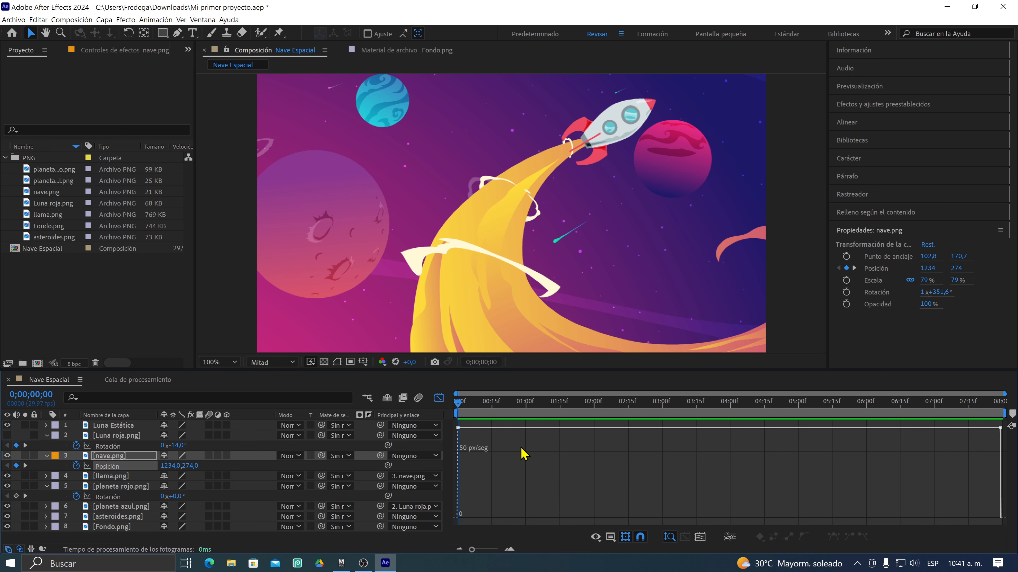
{"action": "left_click", "coordinate": [458, 429]}
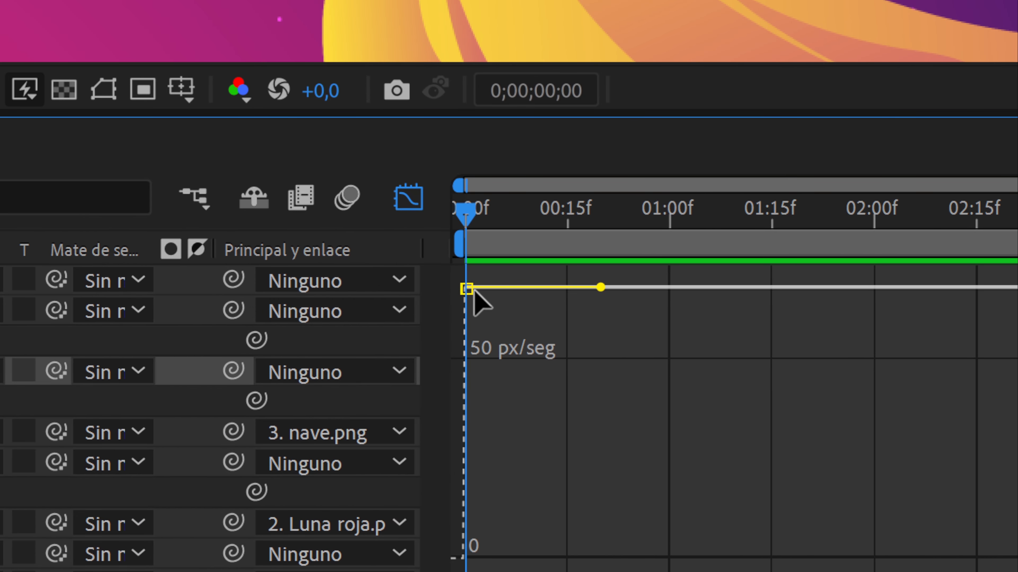
{"action": "left_click", "coordinate": [68, 310]}
{"action": "key", "text": "F9"}
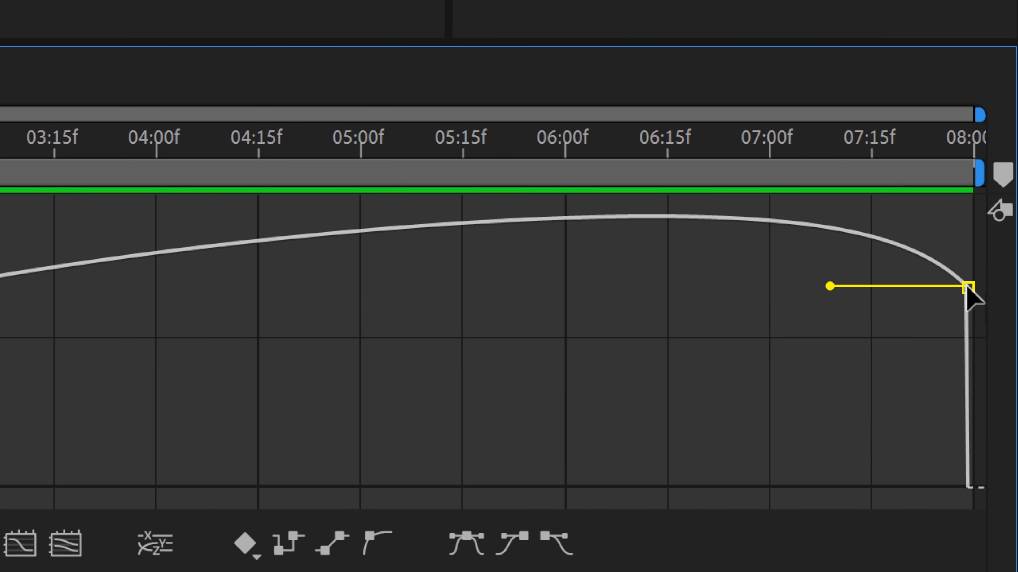
{"action": "left_click", "coordinate": [967, 287]}
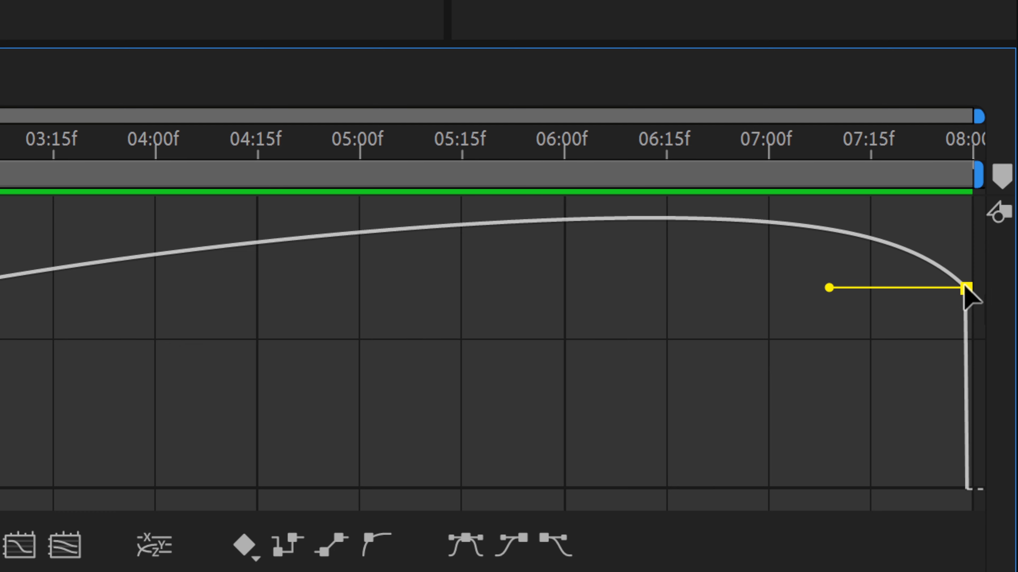
{"action": "key", "text": "F9"}
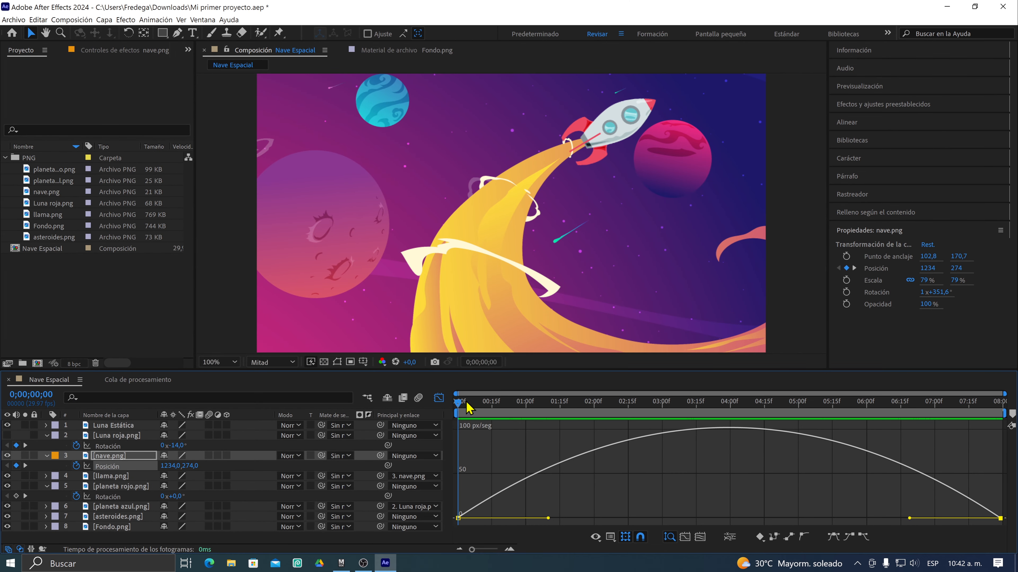
Shorten the influence handles of the first and last nave.png position keyframes, scrubbing the animation to check the speed curve
{"action": "left_click", "coordinate": [467, 403]}
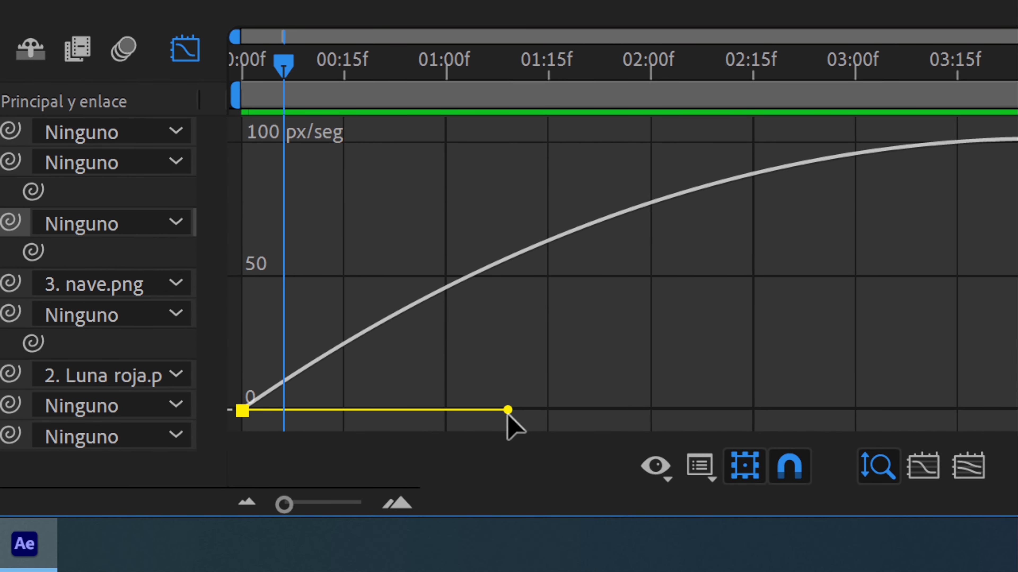
{"action": "left_click_drag", "start_coordinate": [507, 412], "coordinate": [317, 413]}
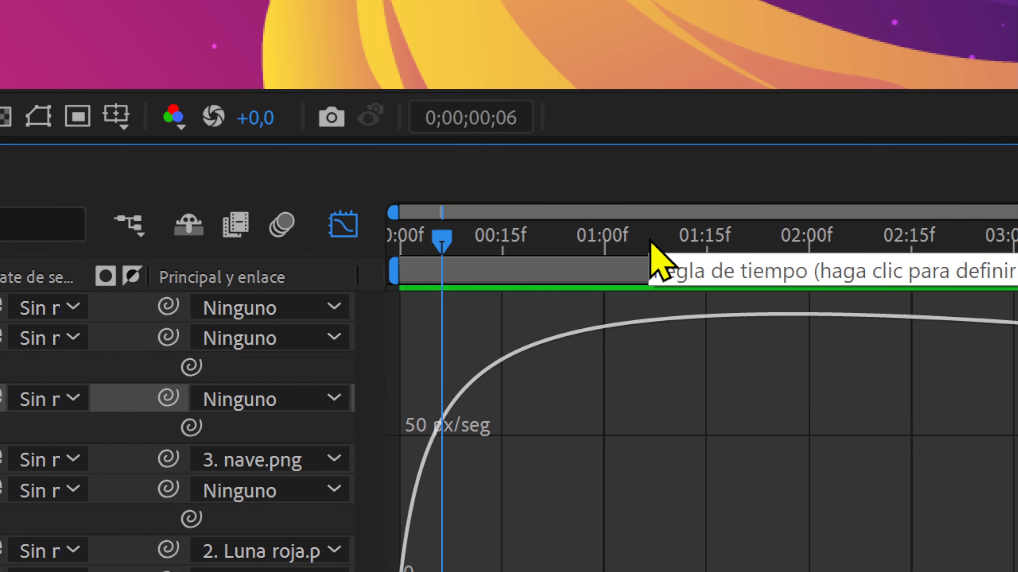
{"action": "left_click", "coordinate": [698, 187]}
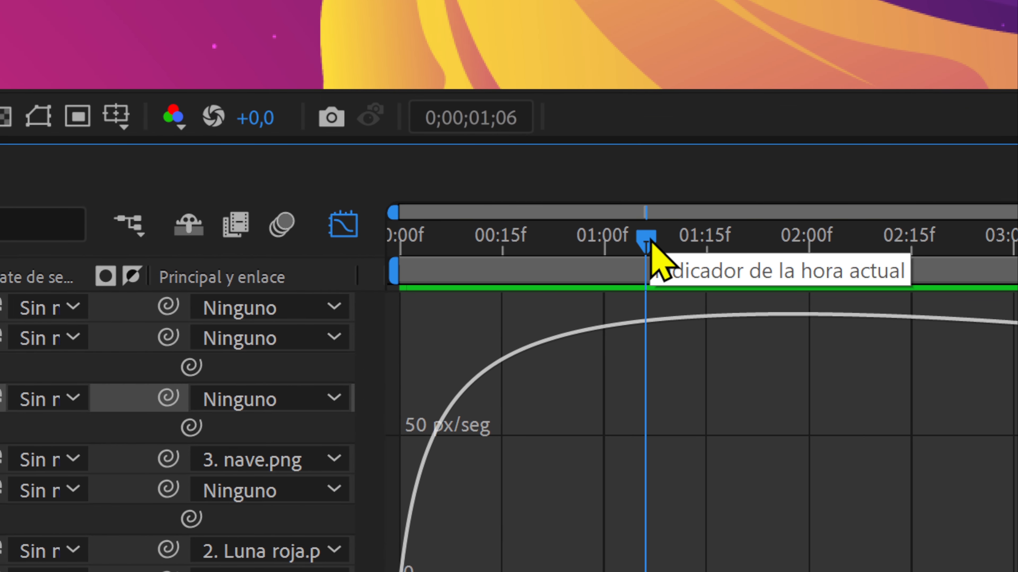
{"action": "left_click_drag", "start_coordinate": [650, 243], "coordinate": [1017, 255]}
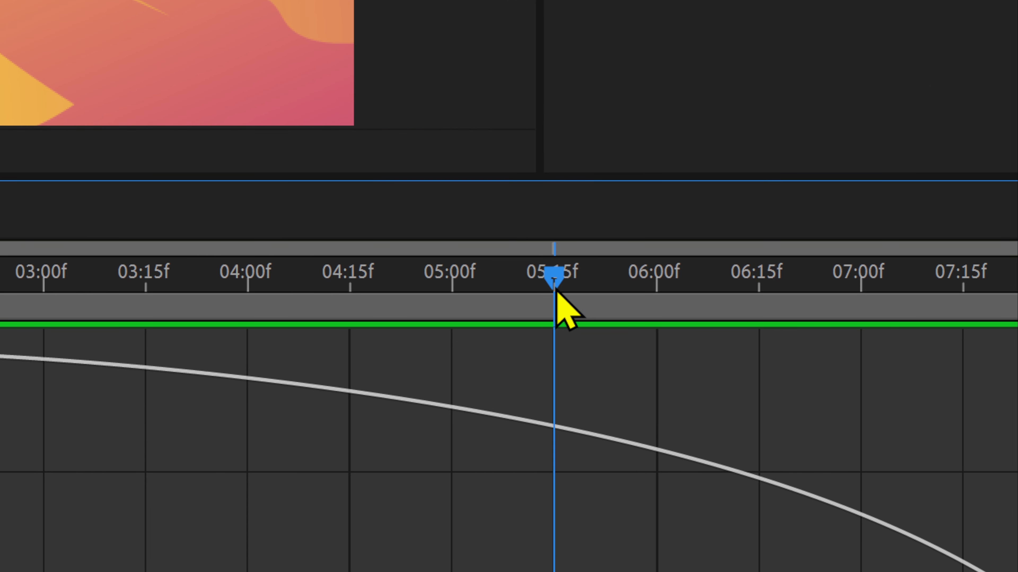
{"action": "left_click_drag", "start_coordinate": [555, 290], "coordinate": [678, 297]}
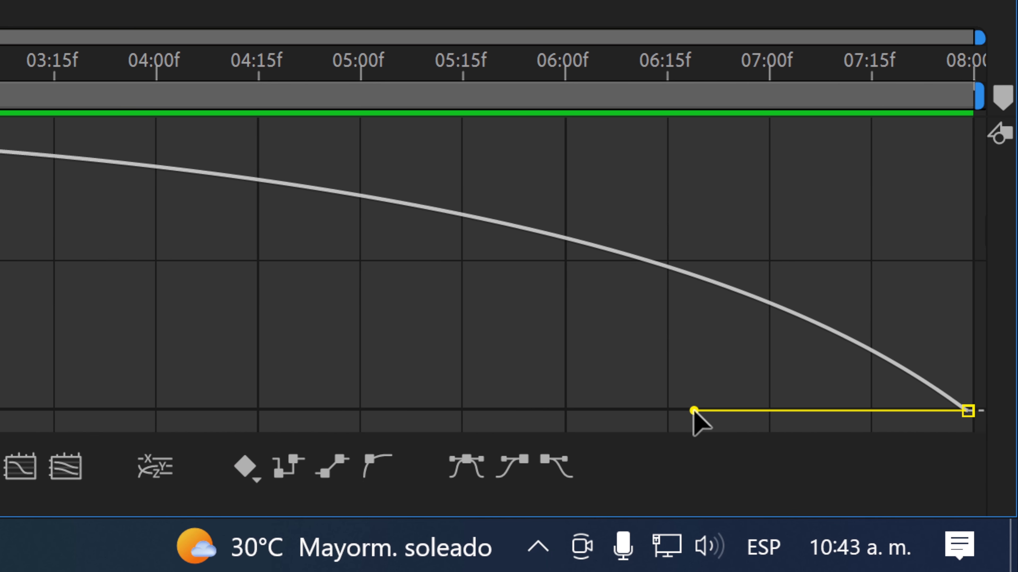
{"action": "left_click_drag", "start_coordinate": [694, 411], "coordinate": [909, 412]}
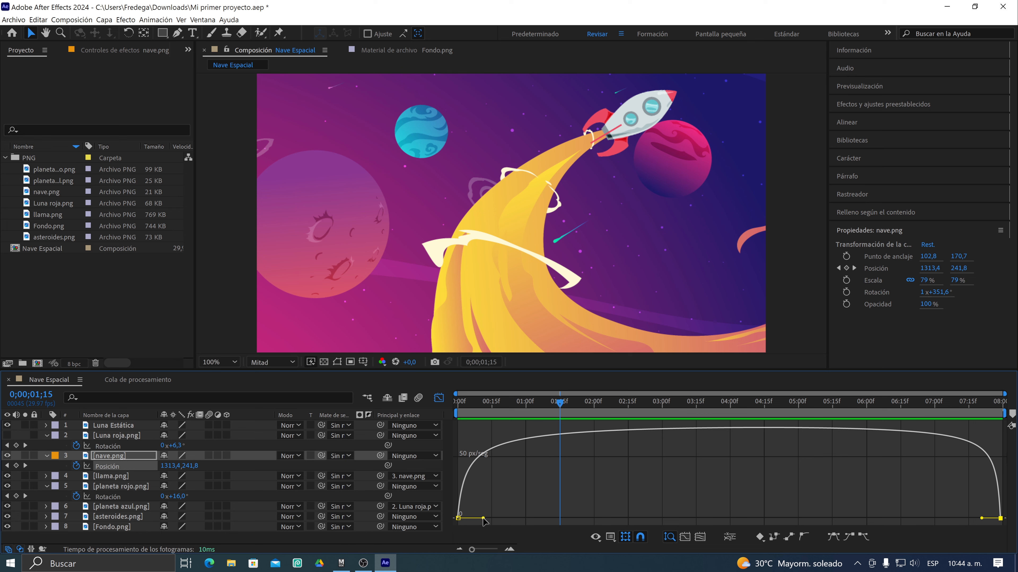
Extend the nave.png position influence handles to about 3;00 and 4;15 for a sharp mid-animation speed peak, and scrub through the motion
{"action": "left_click_drag", "start_coordinate": [484, 519], "coordinate": [623, 520]}
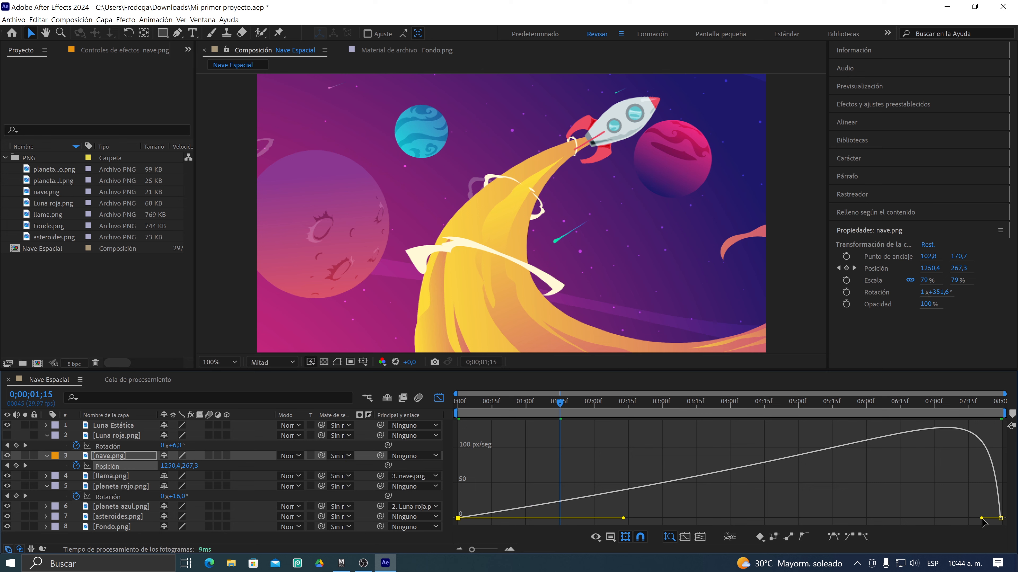
{"action": "left_click_drag", "start_coordinate": [982, 519], "coordinate": [769, 531]}
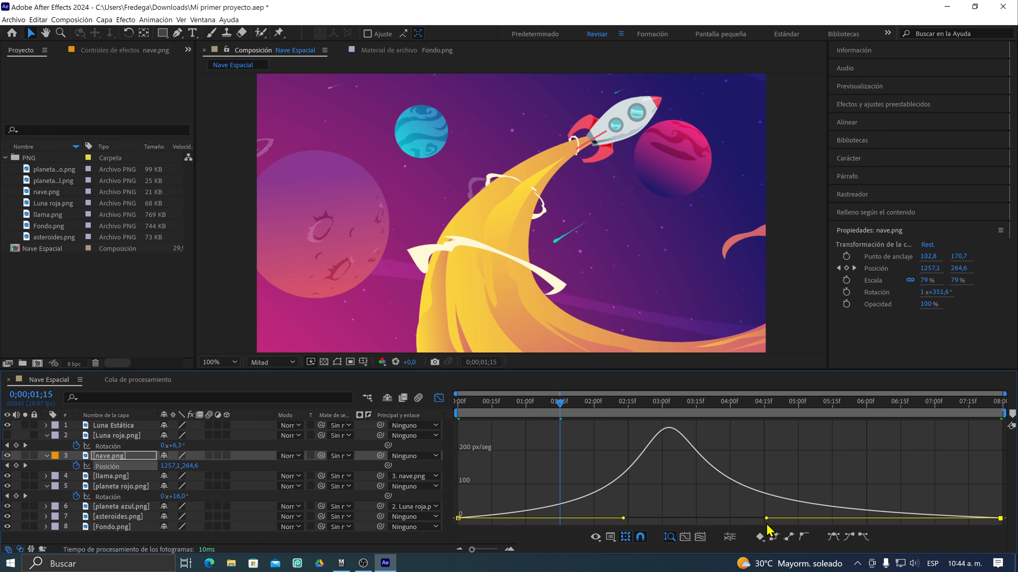
{"action": "left_click_drag", "start_coordinate": [624, 520], "coordinate": [665, 520]}
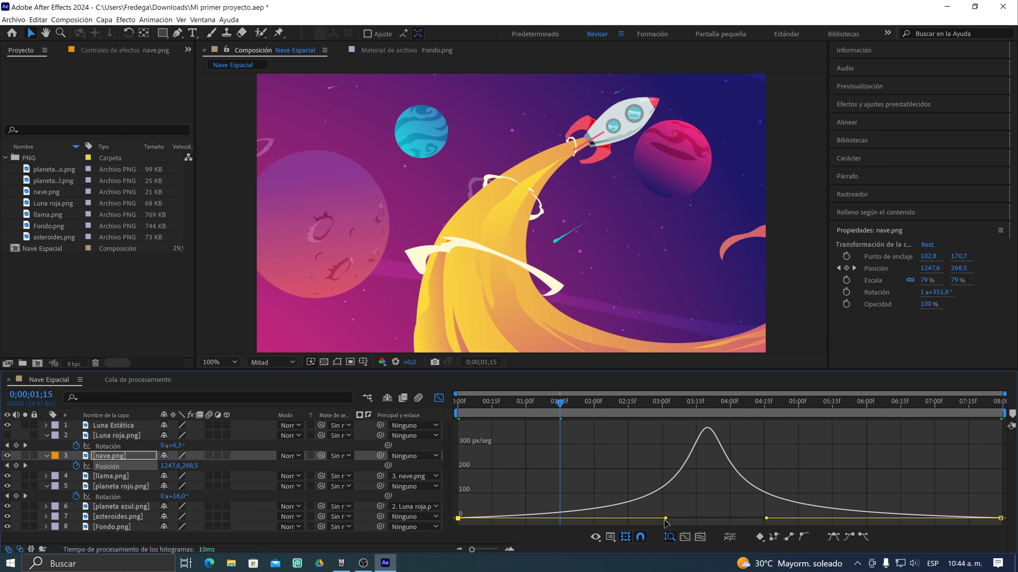
{"action": "left_click_drag", "start_coordinate": [467, 402], "coordinate": [711, 409]}
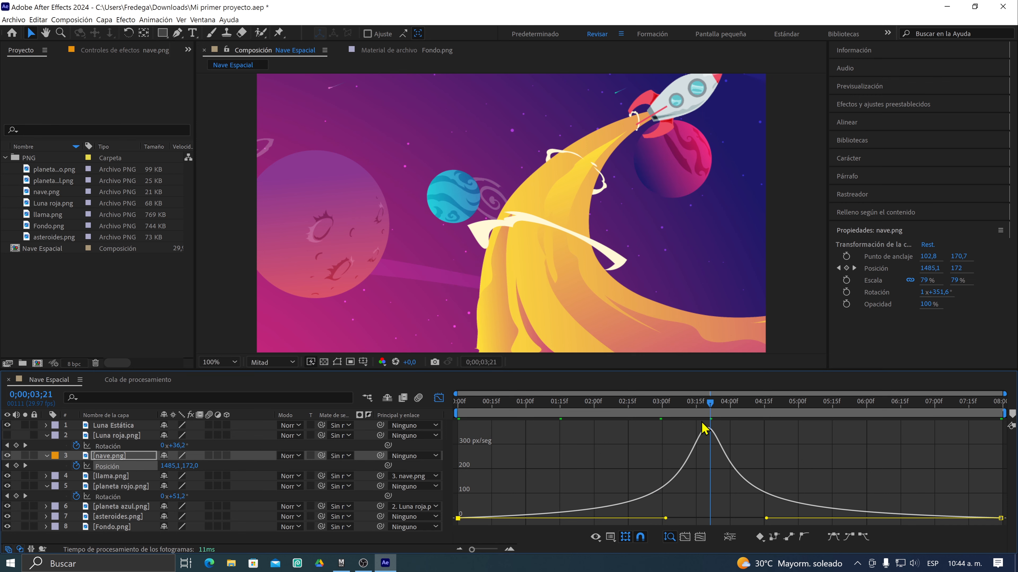
{"action": "left_click_drag", "start_coordinate": [711, 409], "coordinate": [1002, 437]}
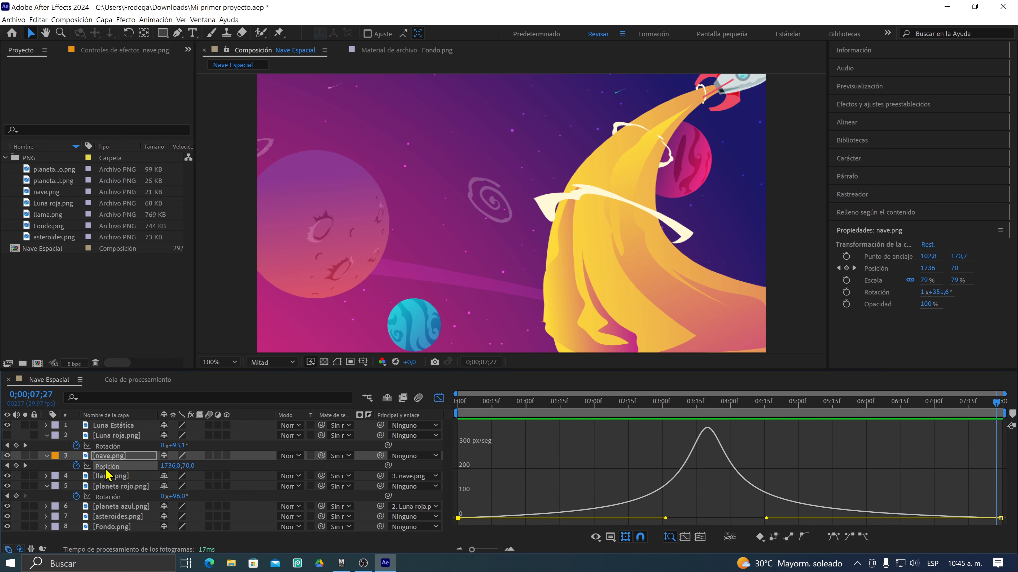
Undo the handle and Easy Ease changes on the nave.png position curve, returning to its original keyframes
{"action": "key", "text": "Home"}
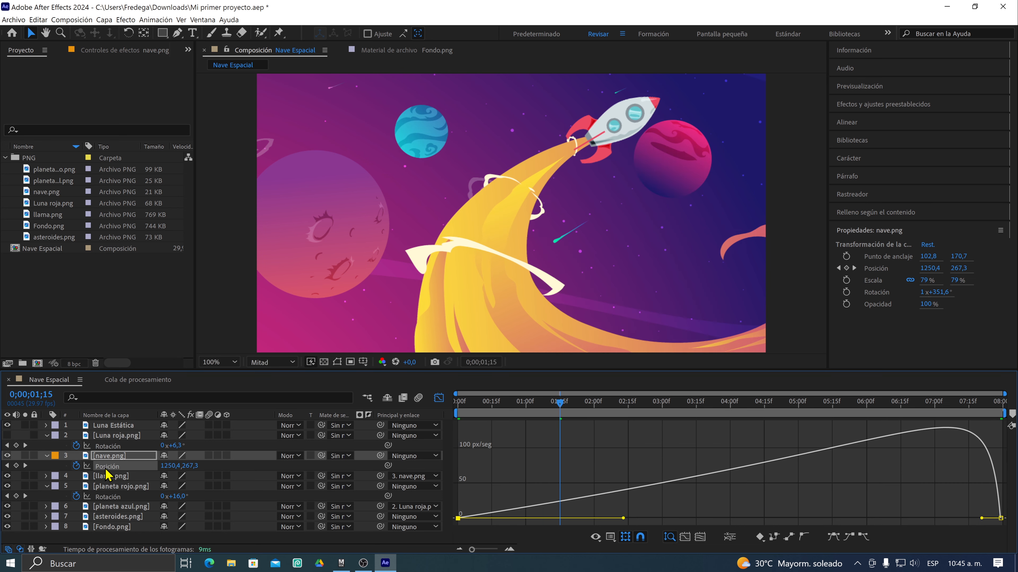
{"action": "key", "text": "shift+F3"}
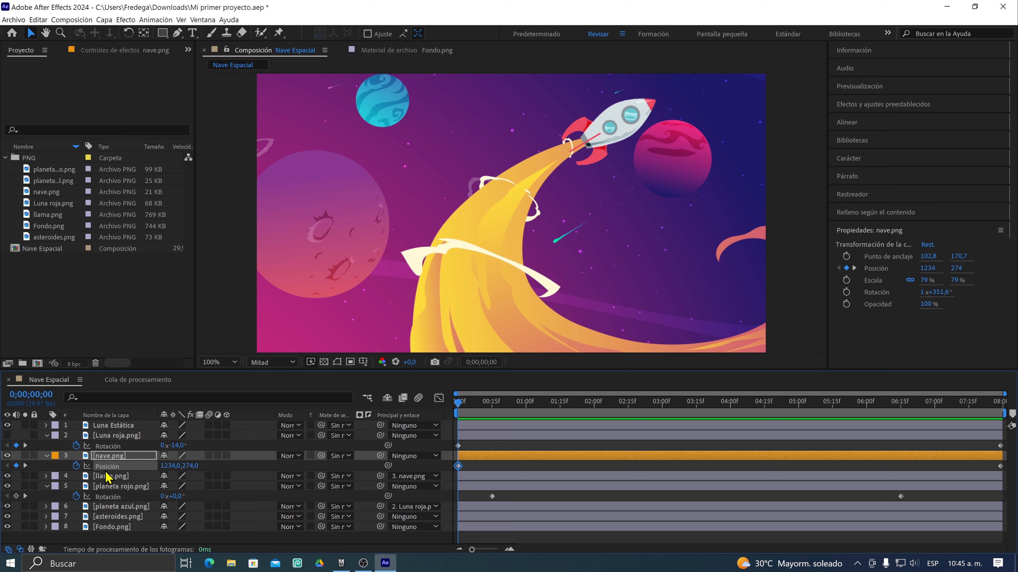
Display the Luna roja.png rotation speed graph and apply Easy Ease to its first keyframe
{"action": "left_click", "coordinate": [108, 446]}
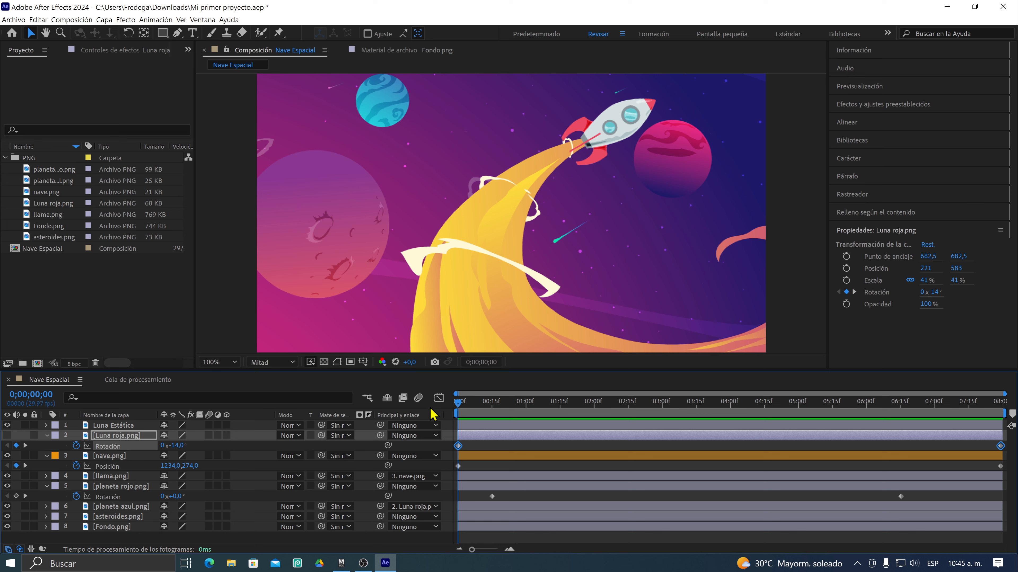
{"action": "left_click", "coordinate": [439, 398]}
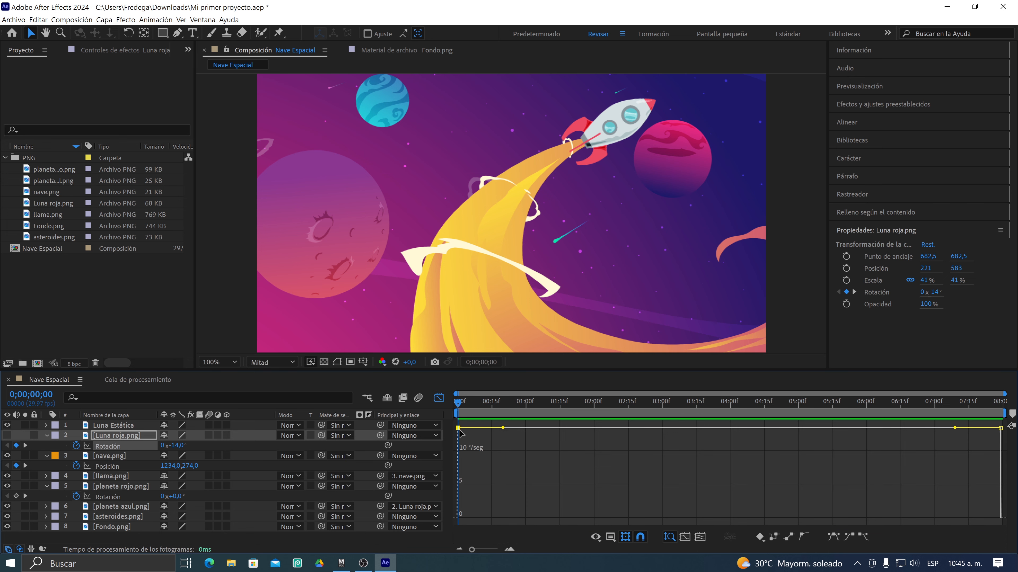
{"action": "key", "text": "F9"}
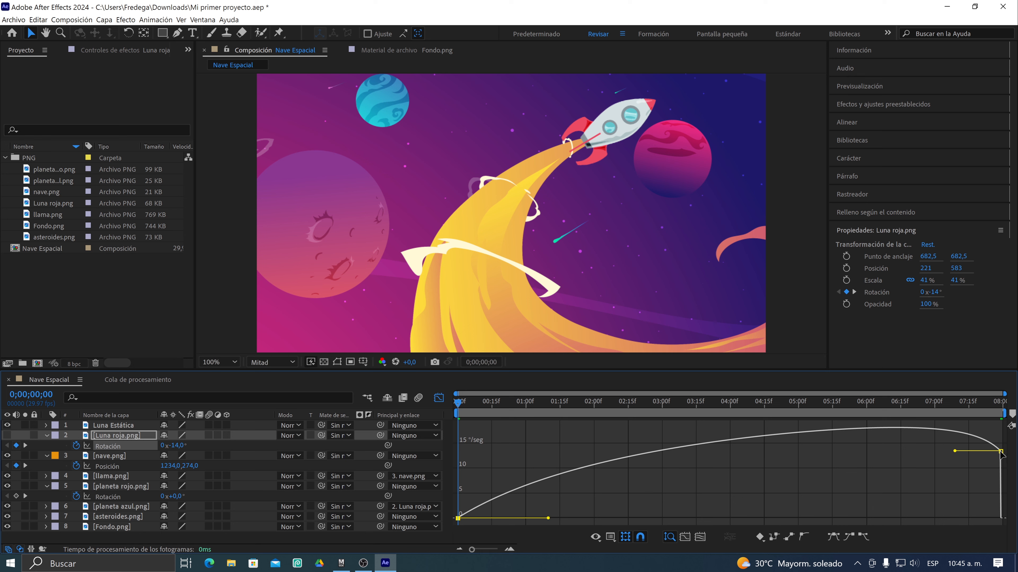
Apply Easy Ease to the last Luna roja.png rotation keyframe and extend the influence handles to about 3;08 and 4;05 for a sharp speed peak
{"action": "left_click", "coordinate": [1000, 452]}
{"action": "key", "text": "F9"}
{"action": "left_click_drag", "start_coordinate": [548, 518], "coordinate": [680, 518]}
{"action": "left_click_drag", "start_coordinate": [909, 518], "coordinate": [742, 515]}
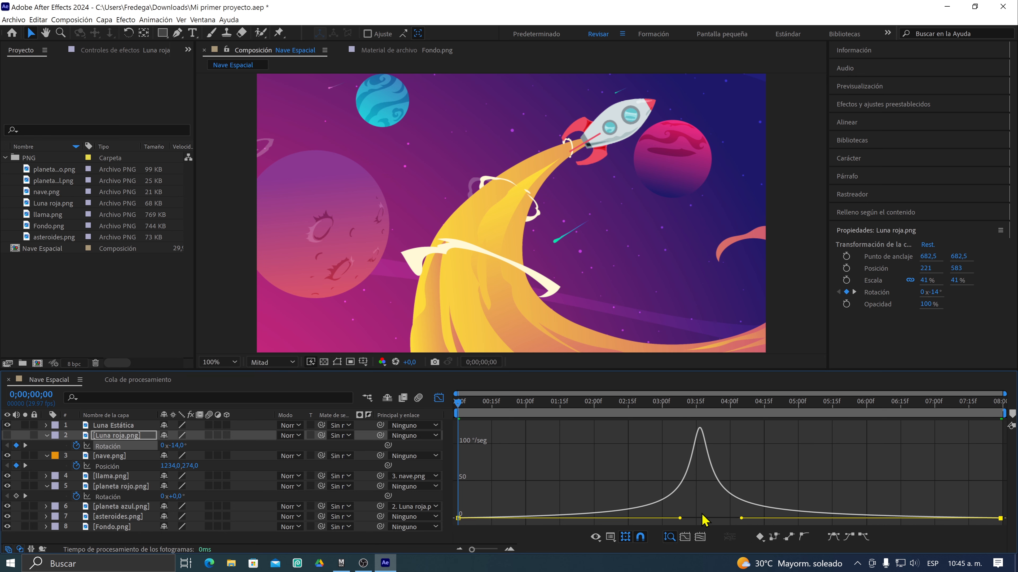
Play back the animation to check the blue planet's rotation speed, and return the playhead to 0;00;00;00
{"action": "key", "text": "space"}
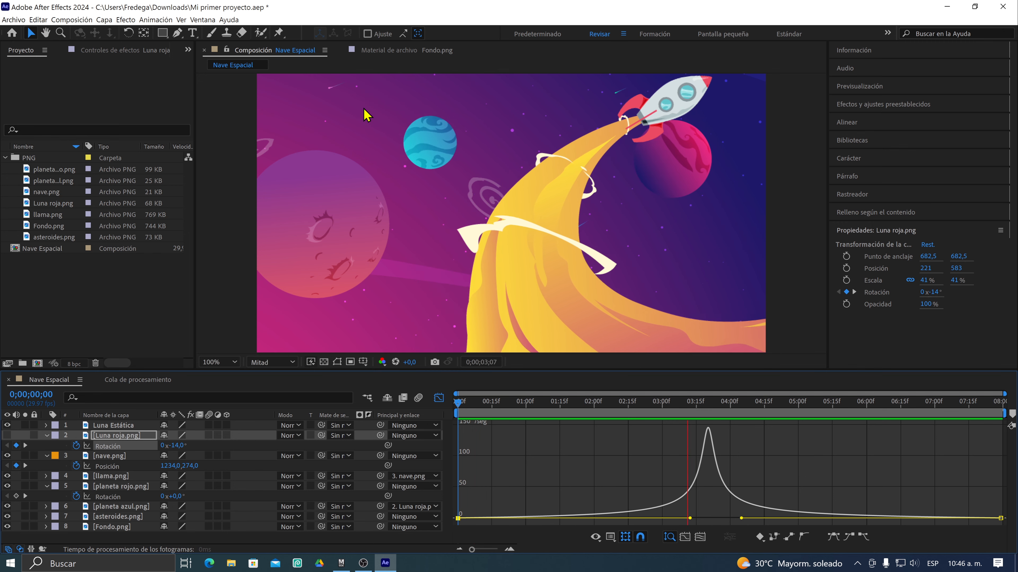
{"action": "key", "text": "space"}
{"action": "key", "text": "space"}
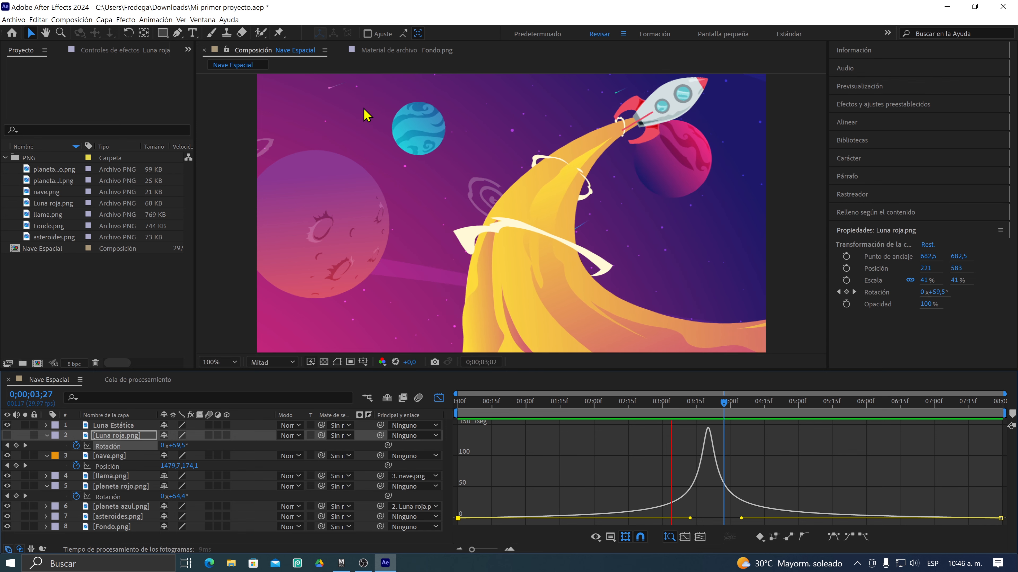
{"action": "left_click", "coordinate": [458, 401]}
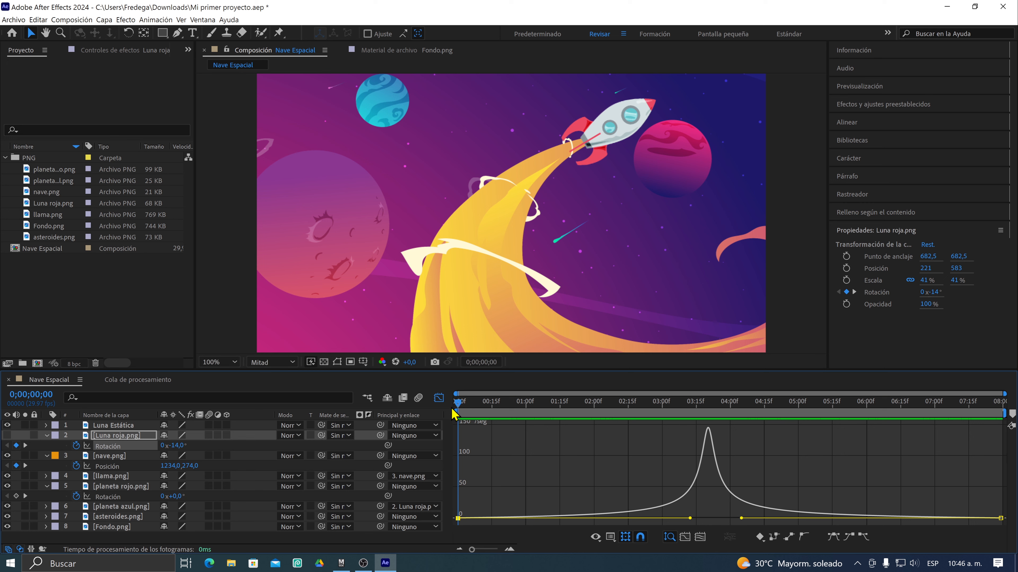
Raise the first Luna roja.png rotation keyframe's speed to about 9,58 °/seg and play back the animation from the beginning
{"action": "left_click_drag", "start_coordinate": [458, 520], "coordinate": [456, 516]}
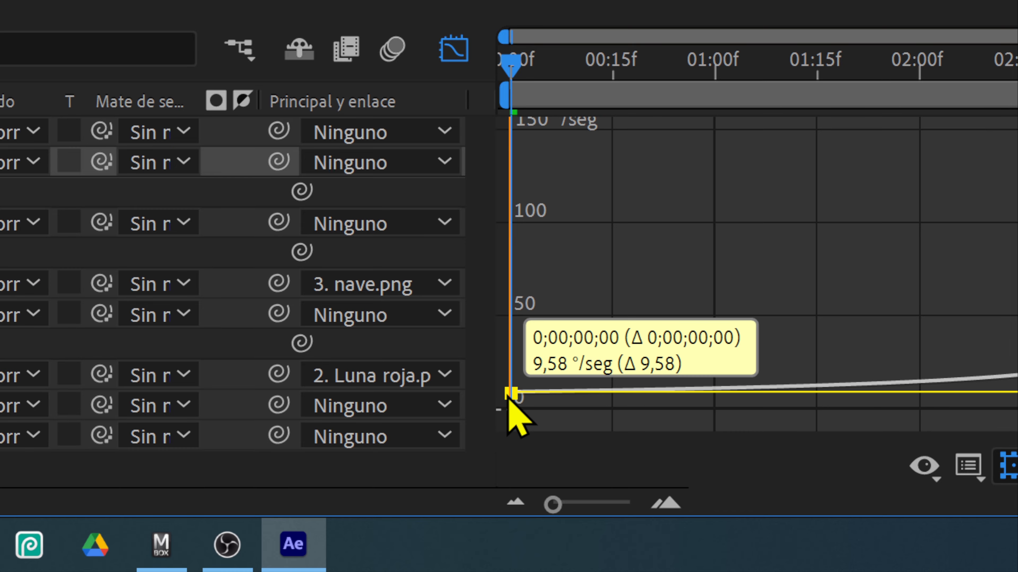
{"action": "left_click_drag", "start_coordinate": [508, 397], "coordinate": [508, 391]}
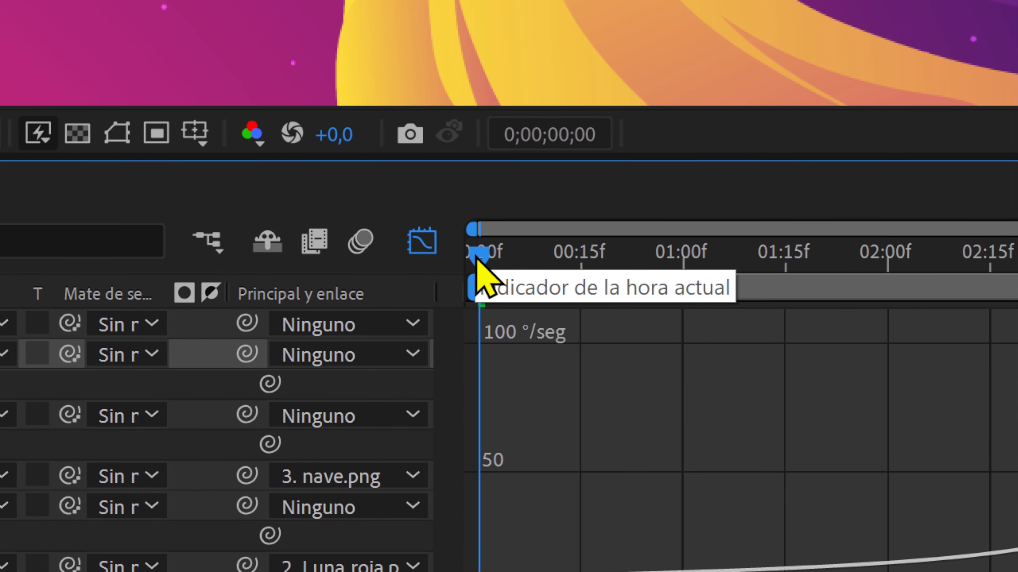
{"action": "key", "text": "space"}
{"action": "key", "text": "space"}
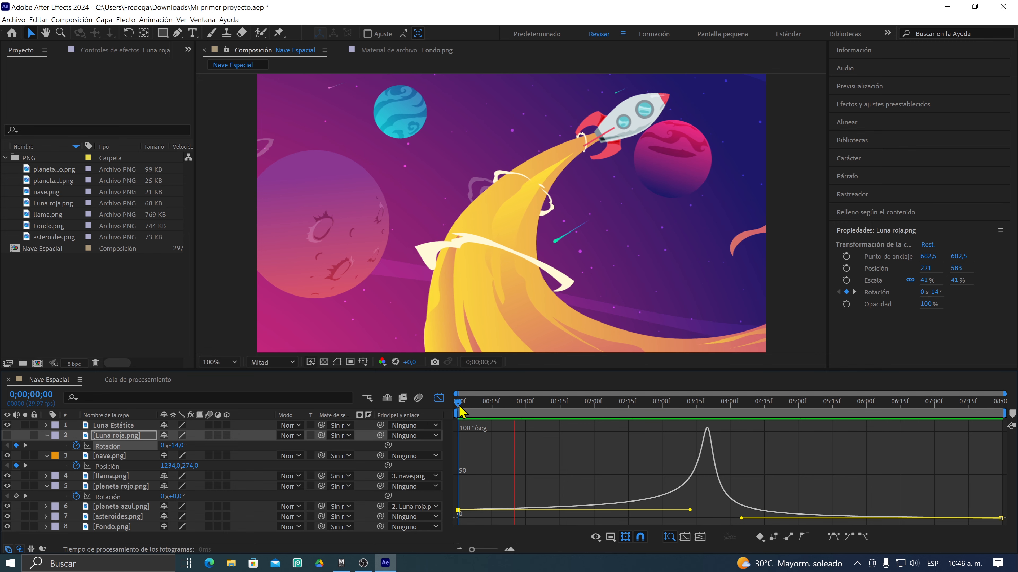
{"action": "left_click", "coordinate": [457, 405]}
{"action": "key", "text": "space"}
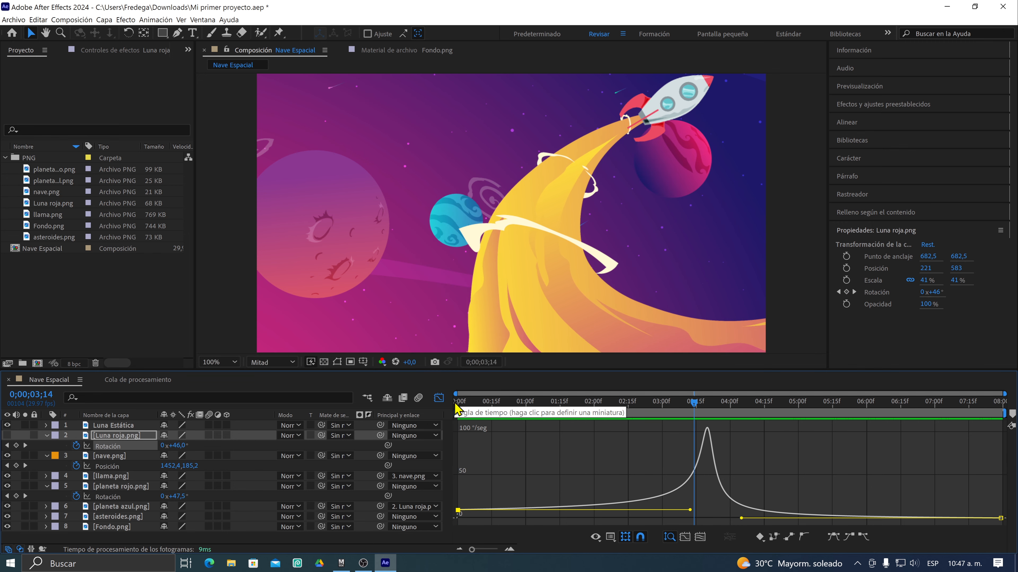
Bring the first Luna roja.png rotation keyframe's speed back down to zero and preview the animation up to 0;00;06;20
{"action": "mouse_move", "coordinate": [690, 510]}
{"action": "left_mouse_down"}
{"action": "mouse_move", "coordinate": [697, 530]}
{"action": "mouse_move", "coordinate": [688, 509]}
{"action": "left_mouse_up"}
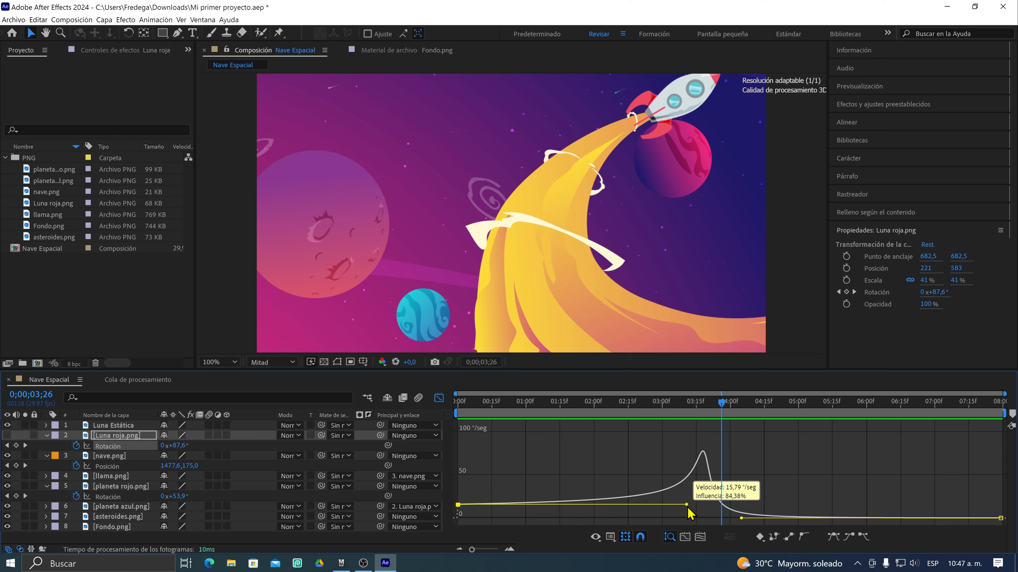
{"action": "mouse_move", "coordinate": [688, 513]}
{"action": "left_mouse_down"}
{"action": "mouse_move", "coordinate": [687, 532]}
{"action": "mouse_move", "coordinate": [683, 523]}
{"action": "left_mouse_up"}
{"action": "left_click", "coordinate": [459, 403]}
{"action": "key", "text": "space"}
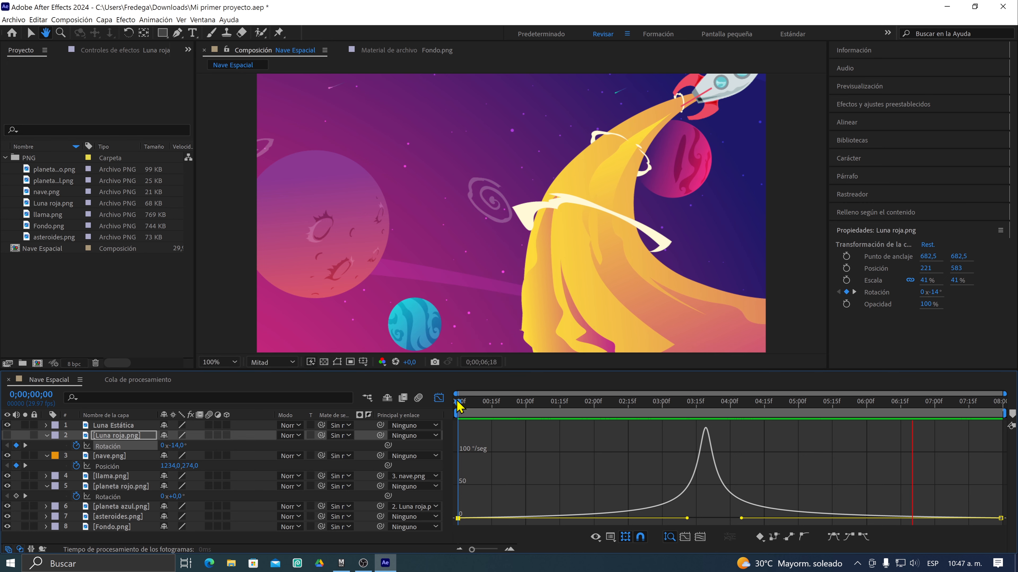
{"action": "key", "text": "space"}
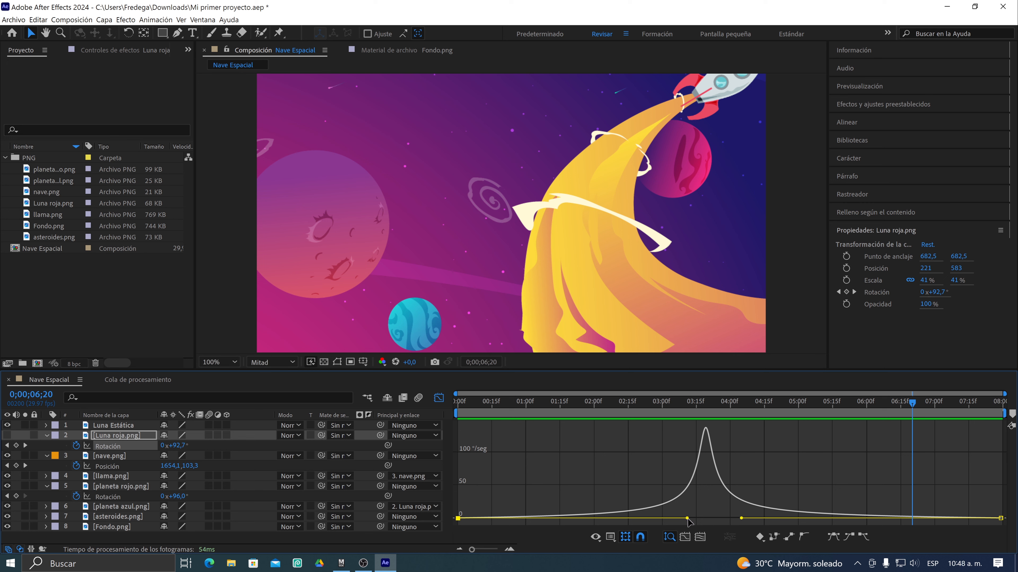
Shorten the first rotation keyframe's influence handle to about 3;08 and scrub around the speed peak, stopping at 0;00;03;03
{"action": "mouse_move", "coordinate": [686, 518]}
{"action": "left_mouse_down"}
{"action": "mouse_move", "coordinate": [659, 518]}
{"action": "mouse_move", "coordinate": [679, 519]}
{"action": "left_mouse_up"}
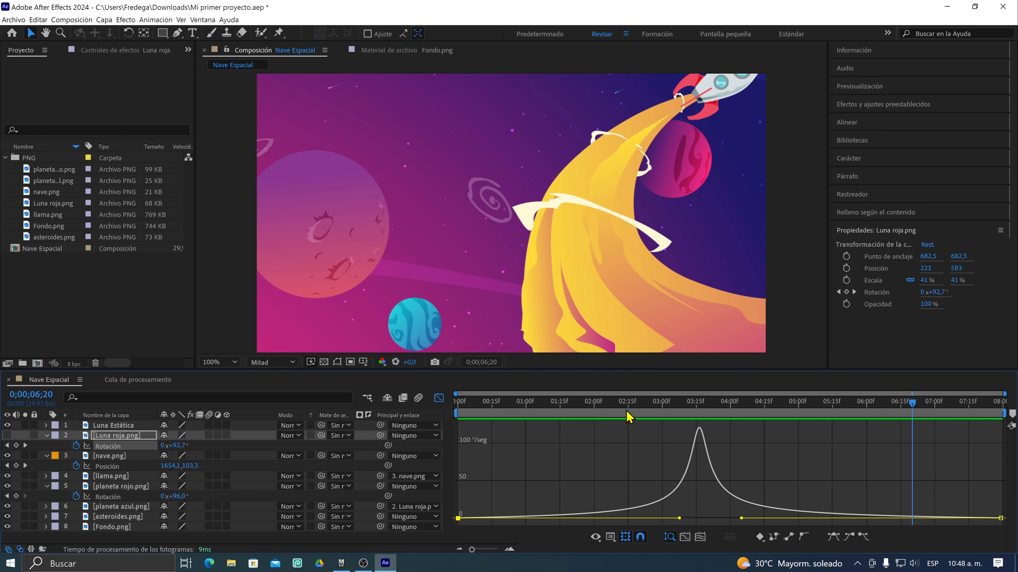
{"action": "left_click_drag", "start_coordinate": [616, 400], "coordinate": [687, 424]}
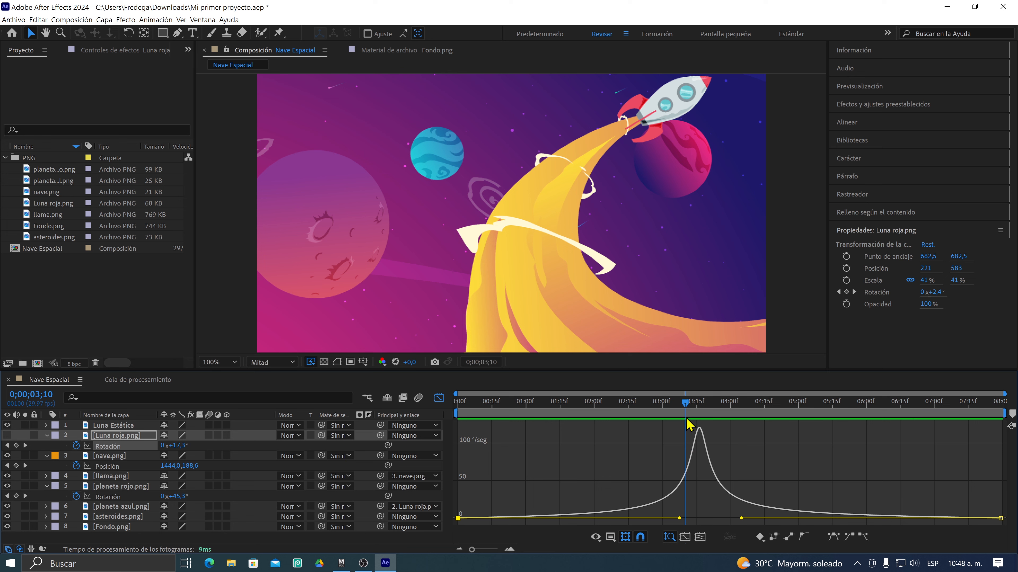
{"action": "left_click_drag", "start_coordinate": [687, 424], "coordinate": [672, 407]}
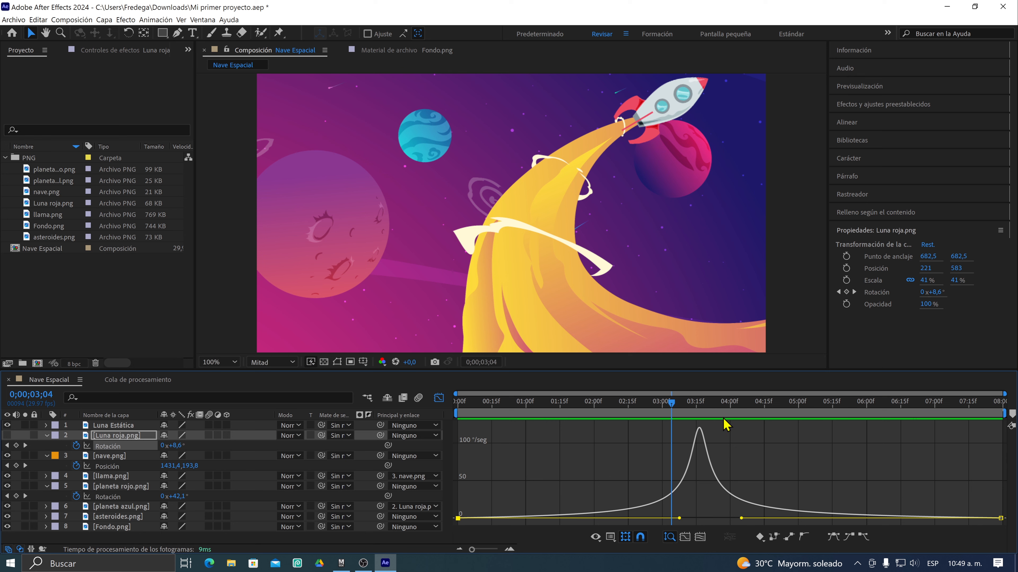
{"action": "mouse_move", "coordinate": [670, 405]}
{"action": "left_mouse_down"}
{"action": "mouse_move", "coordinate": [703, 406]}
{"action": "mouse_move", "coordinate": [670, 406]}
{"action": "left_mouse_up"}
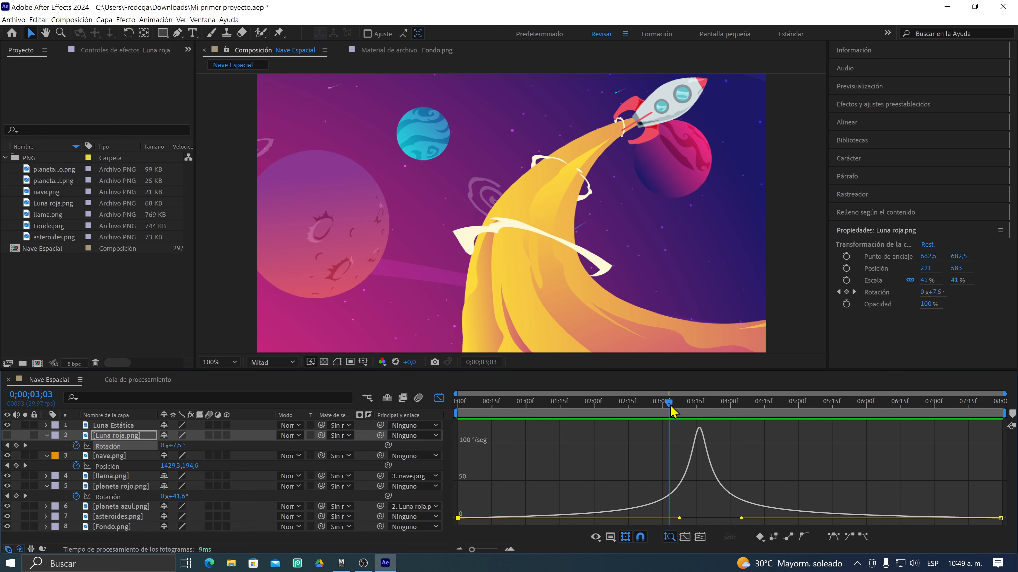
{"action": "key", "text": "space"}
{"action": "key", "text": "space"}
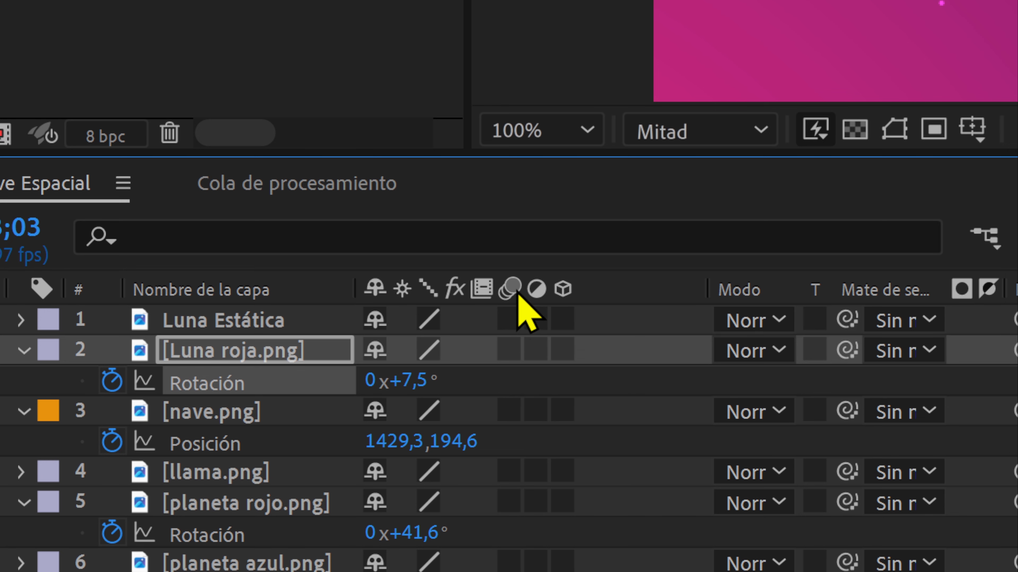
Enable motion blur for the planeta azul.png layer and for the whole composition
{"action": "left_click", "coordinate": [508, 350]}
{"action": "left_click", "coordinate": [508, 350]}
{"action": "left_click", "coordinate": [508, 322]}
{"action": "left_click", "coordinate": [509, 321]}
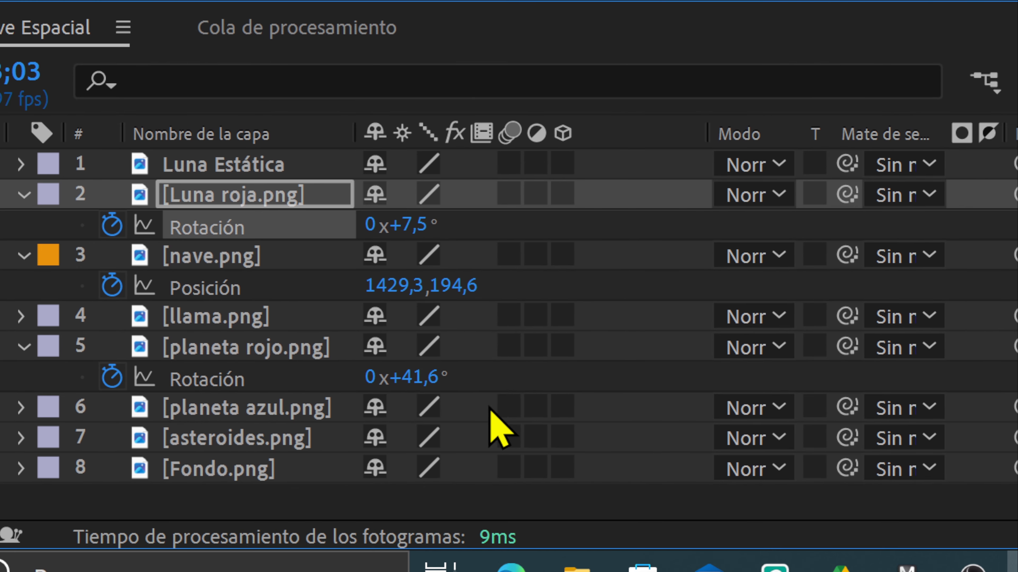
{"action": "left_click", "coordinate": [506, 413]}
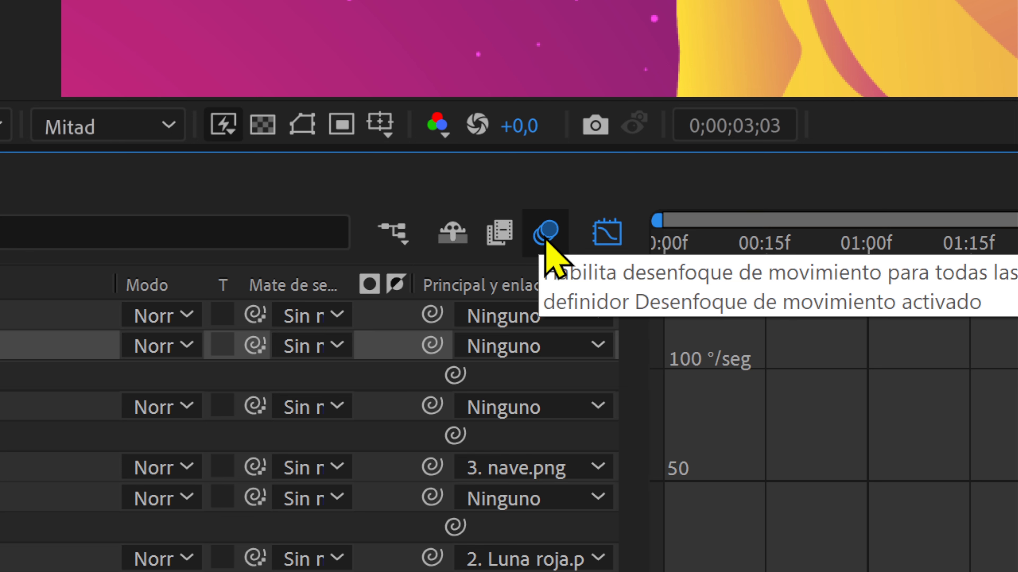
{"action": "left_click", "coordinate": [539, 238]}
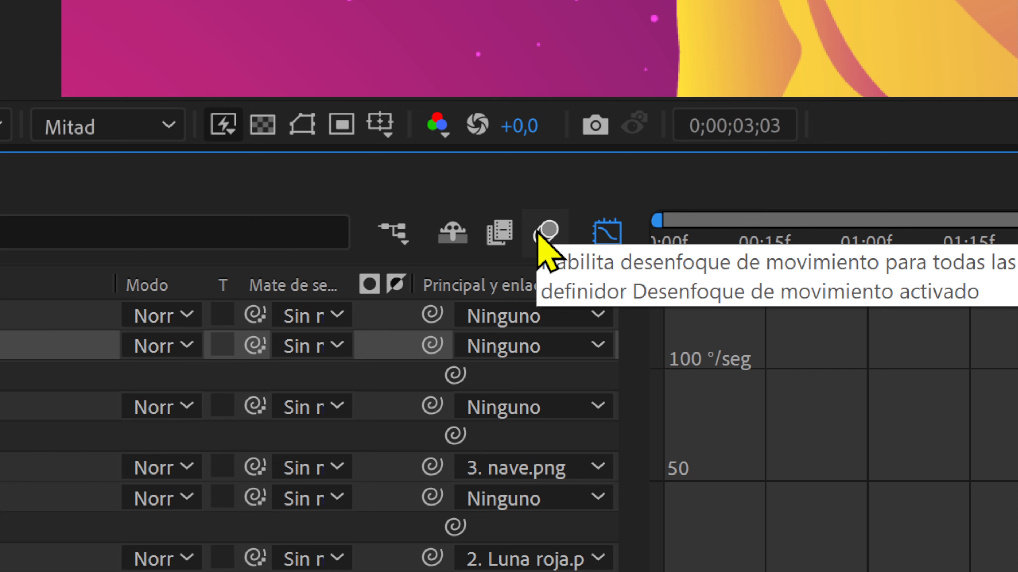
{"action": "left_click", "coordinate": [539, 237]}
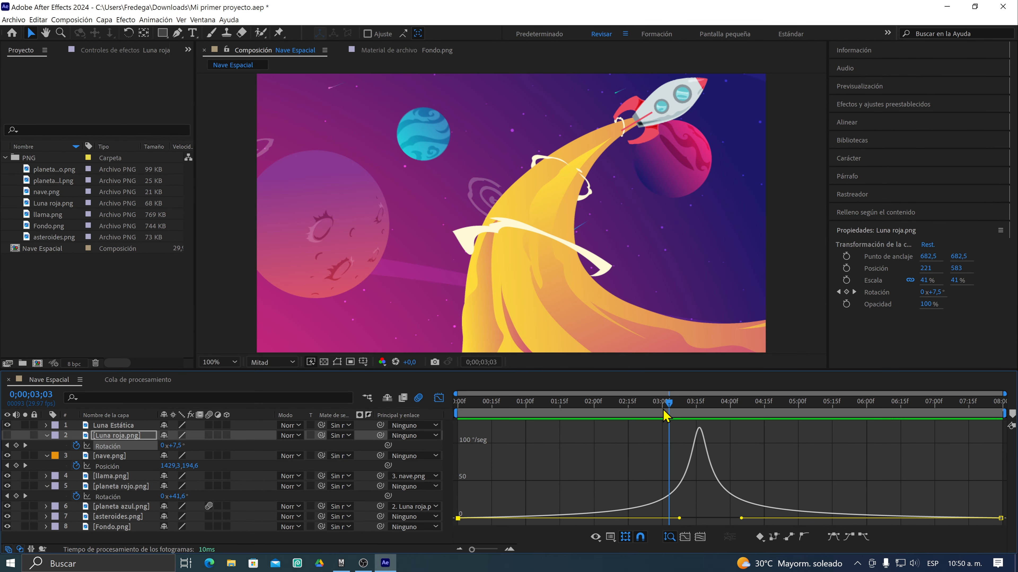
Move to 0;00;03;12 and magnify the composition to 400% around the blue planet to examine its motion blur
{"action": "left_click_drag", "start_coordinate": [664, 410], "coordinate": [688, 408]}
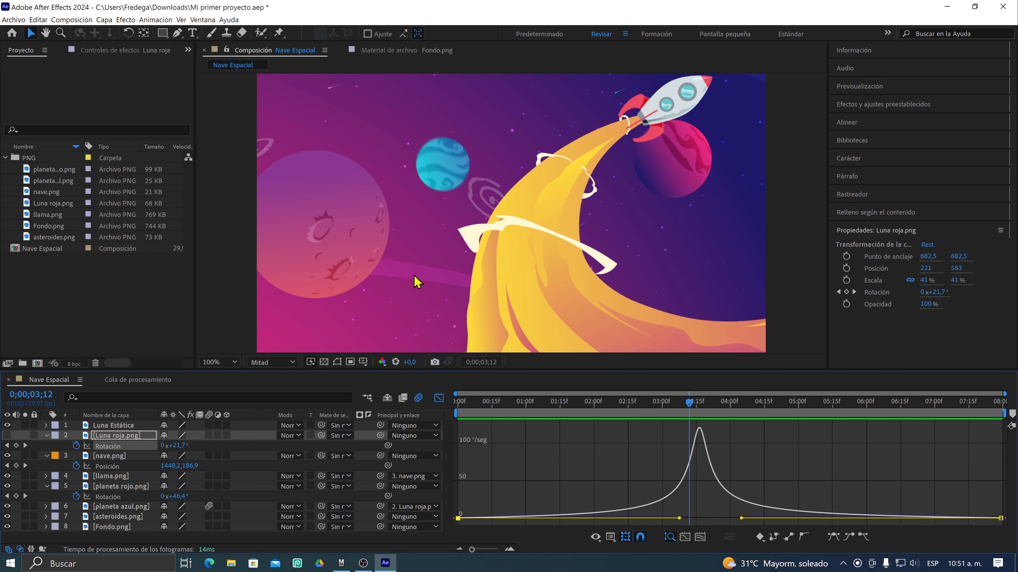
{"action": "scroll", "coordinate": [420, 242], "scroll_direction": "up", "scroll_amount": 4}
{"action": "scroll", "coordinate": [420, 242], "scroll_direction": "down", "scroll_amount": 6}
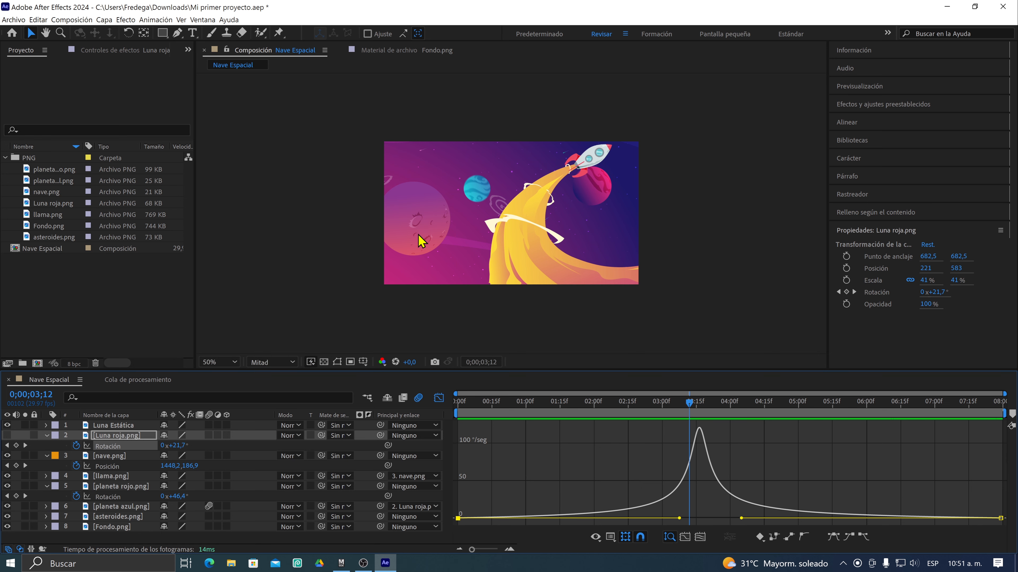
{"action": "scroll", "coordinate": [420, 242], "scroll_direction": "up", "scroll_amount": 4}
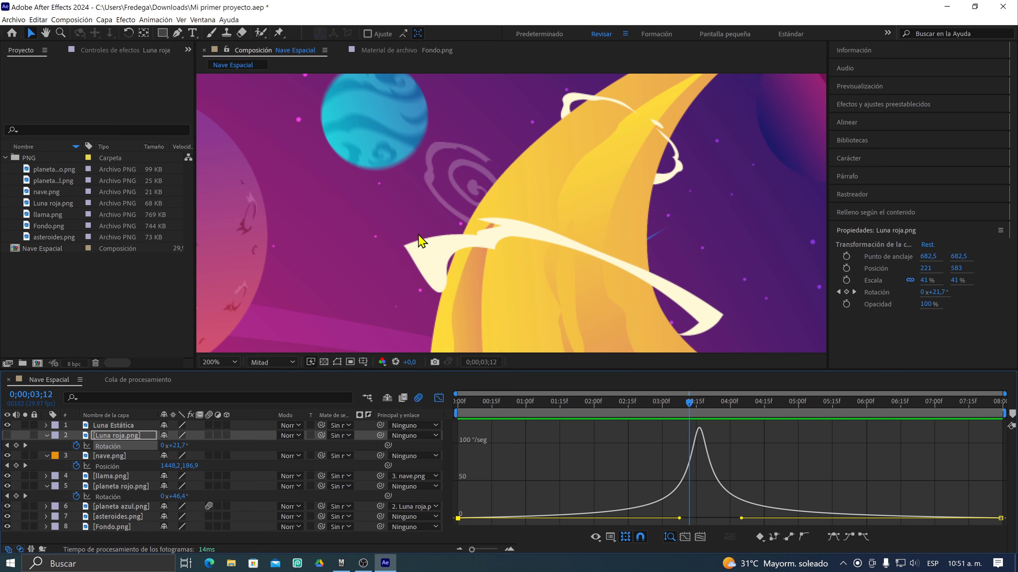
{"action": "scroll", "coordinate": [419, 242], "scroll_direction": "up", "scroll_amount": 2}
{"action": "scroll", "coordinate": [419, 241], "scroll_direction": "down", "scroll_amount": 5}
{"action": "scroll", "coordinate": [419, 242], "scroll_direction": "up", "scroll_amount": 7}
{"action": "scroll", "coordinate": [420, 242], "scroll_direction": "down", "scroll_amount": 10}
{"action": "scroll", "coordinate": [420, 242], "scroll_direction": "up", "scroll_amount": 8}
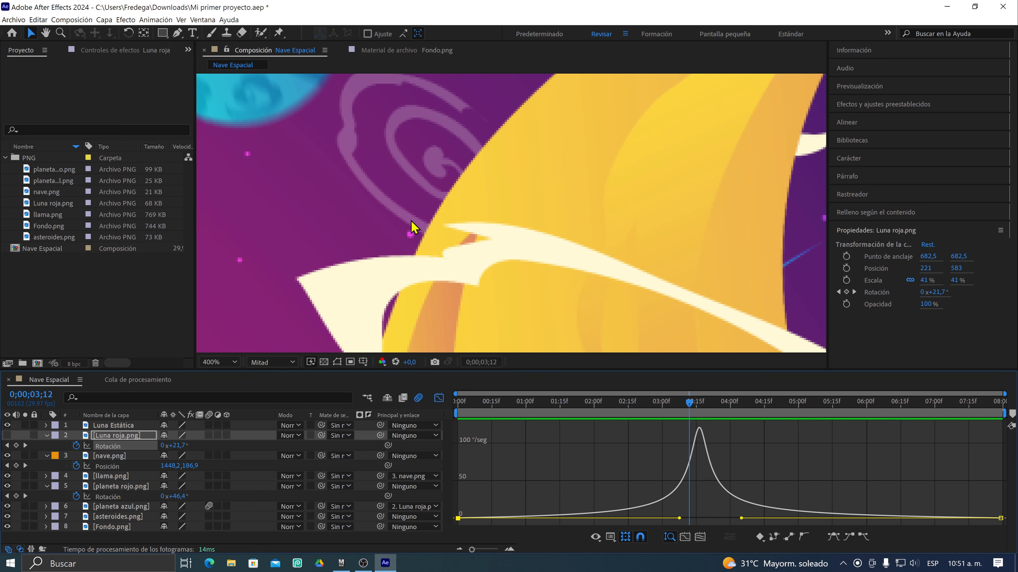
{"action": "middle_click", "coordinate": [365, 180]}
{"action": "left_click_drag", "start_coordinate": [364, 180], "coordinate": [510, 328]}
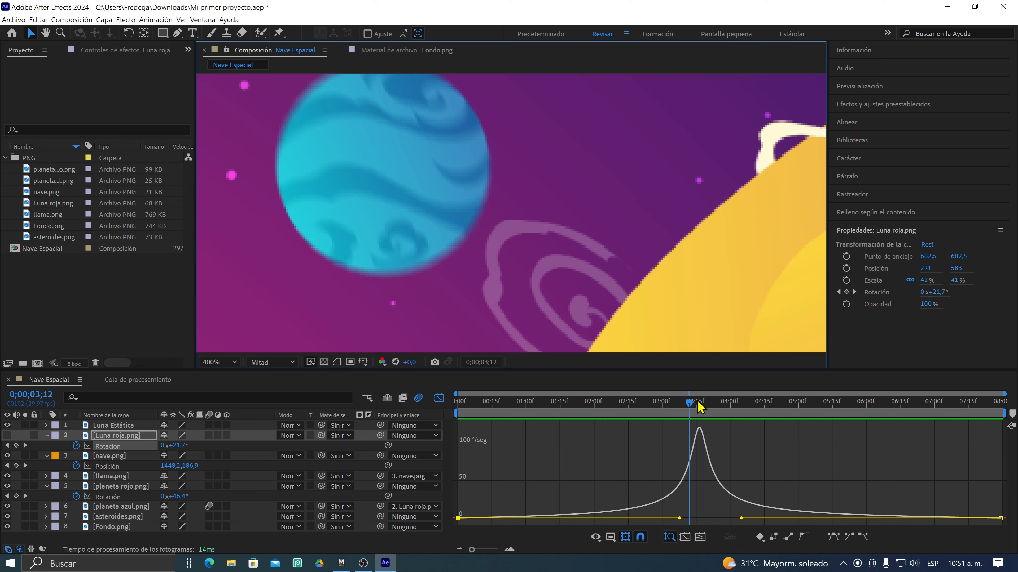
Switch the composition's motion blur off and on to compare the blue planet's edges, and advance to 0;00;03;13
{"action": "left_click_drag", "start_coordinate": [688, 404], "coordinate": [689, 406]}
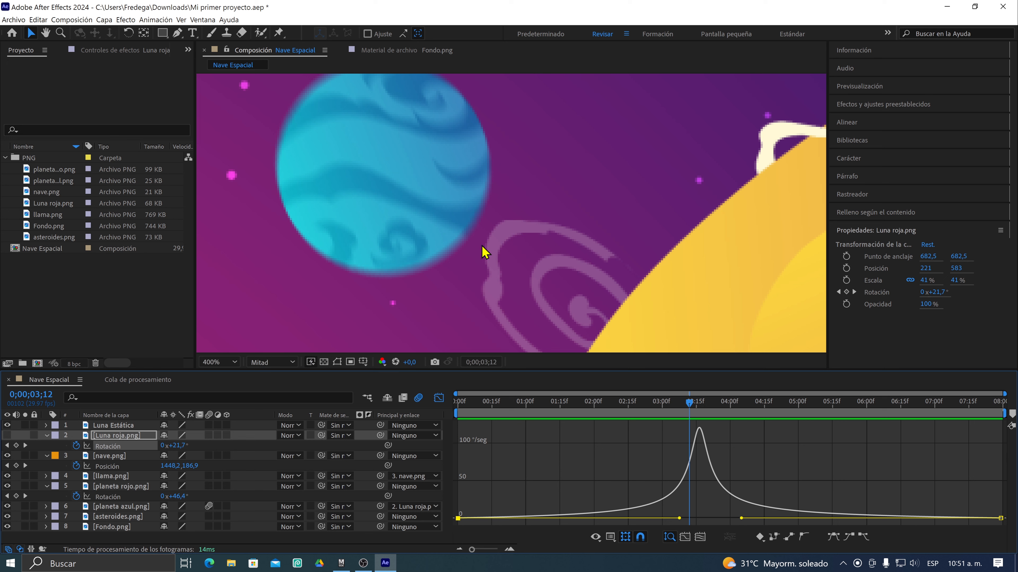
{"action": "left_click", "coordinate": [419, 398]}
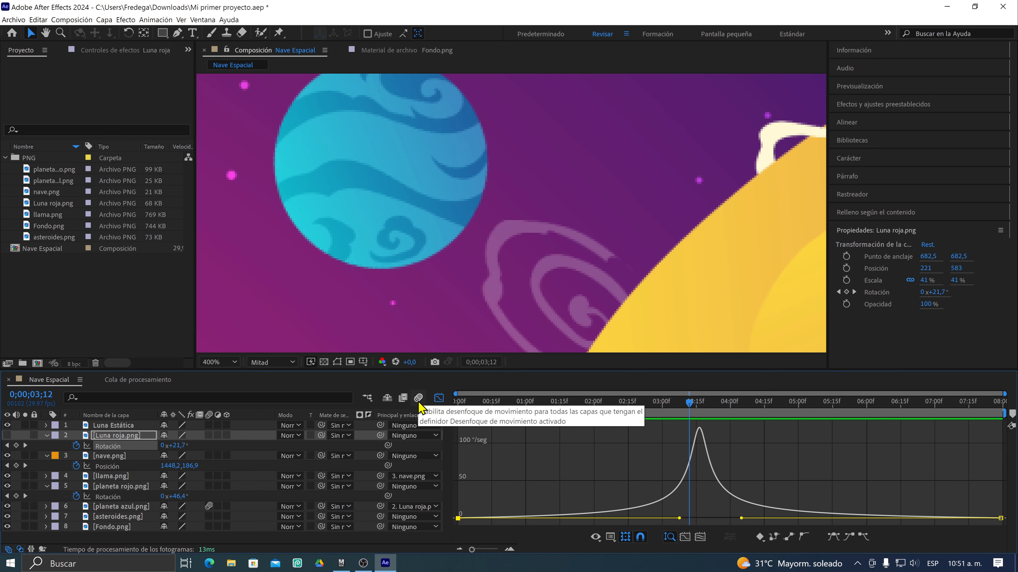
{"action": "left_click", "coordinate": [418, 402]}
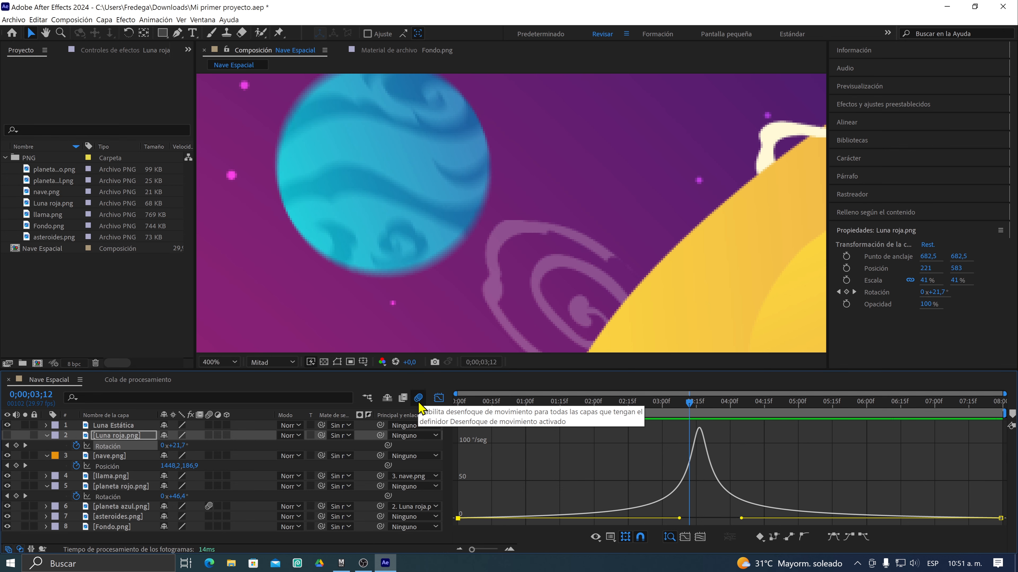
{"action": "mouse_move", "coordinate": [689, 402]}
{"action": "left_mouse_down"}
{"action": "mouse_move", "coordinate": [677, 403]}
{"action": "mouse_move", "coordinate": [693, 402]}
{"action": "left_mouse_up"}
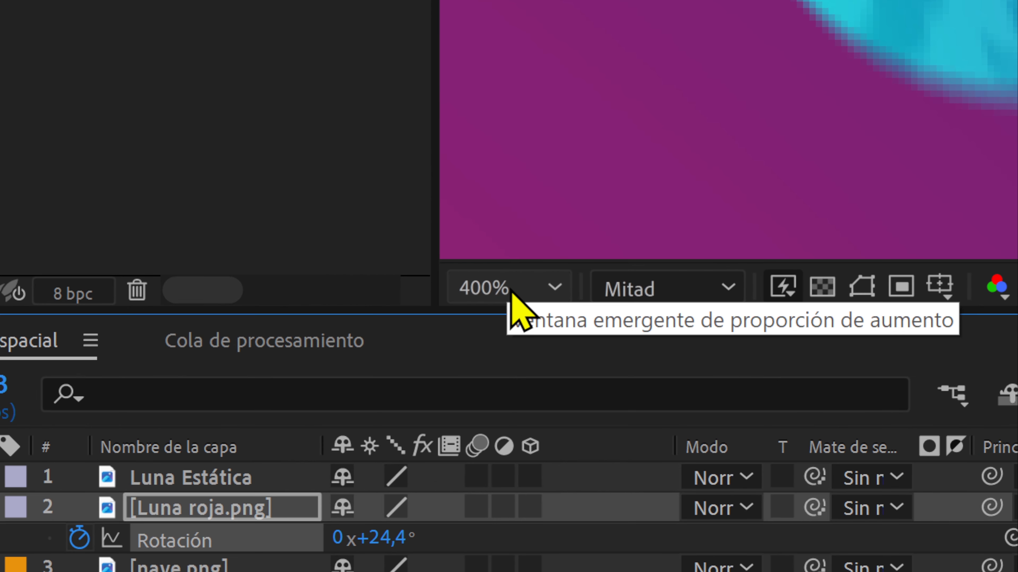
Fit the whole composition in the viewer and close the Graph Editor to show the layer bars and keyframes
{"action": "left_click", "coordinate": [512, 293]}
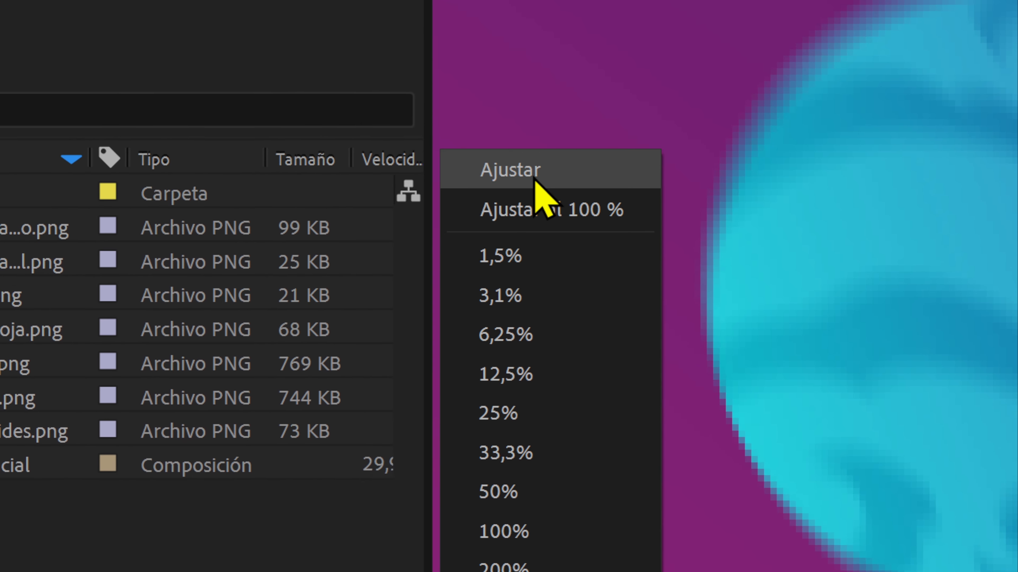
{"action": "left_click", "coordinate": [535, 179]}
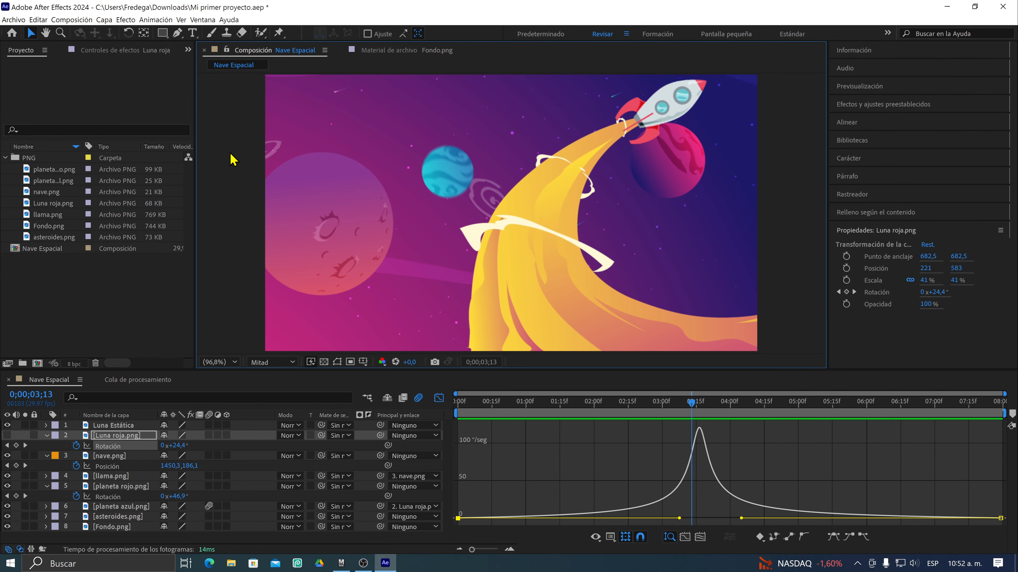
{"action": "left_click", "coordinate": [439, 398]}
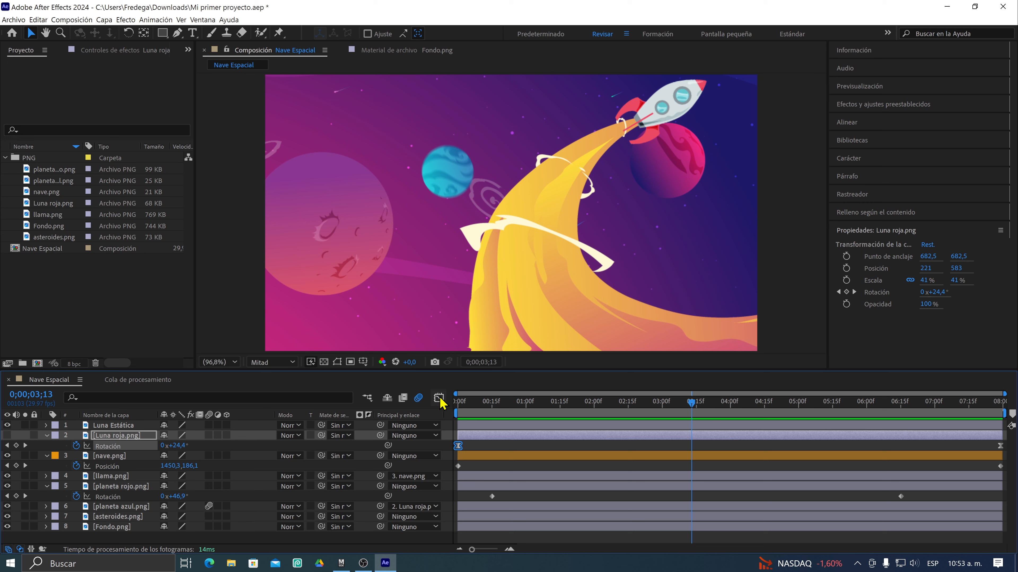
Precompose the nave.png and llama.png layers into a composition named Nave, transferring all attributes to it
{"action": "left_click", "coordinate": [102, 456]}
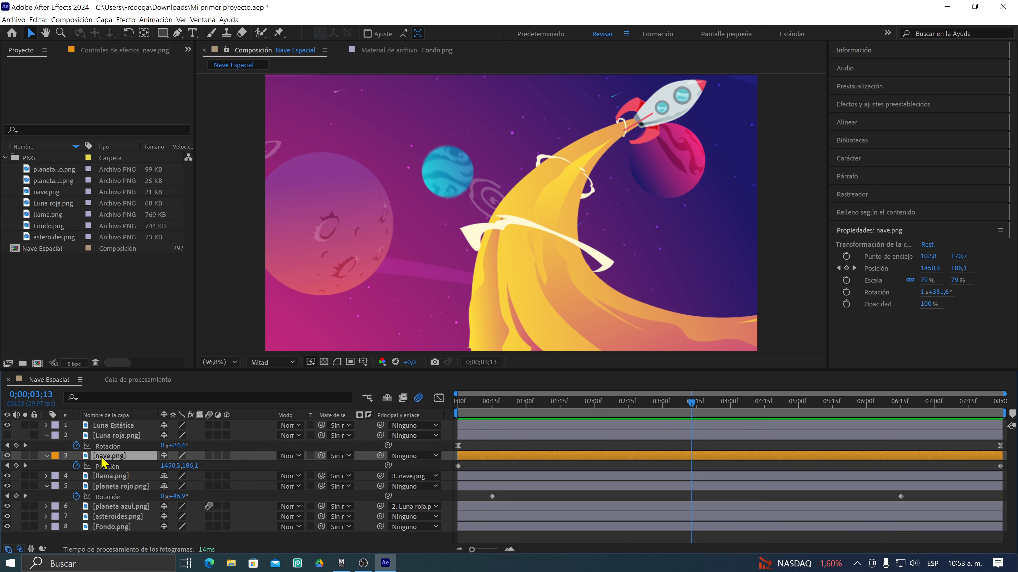
{"action": "left_click", "coordinate": [111, 477]}
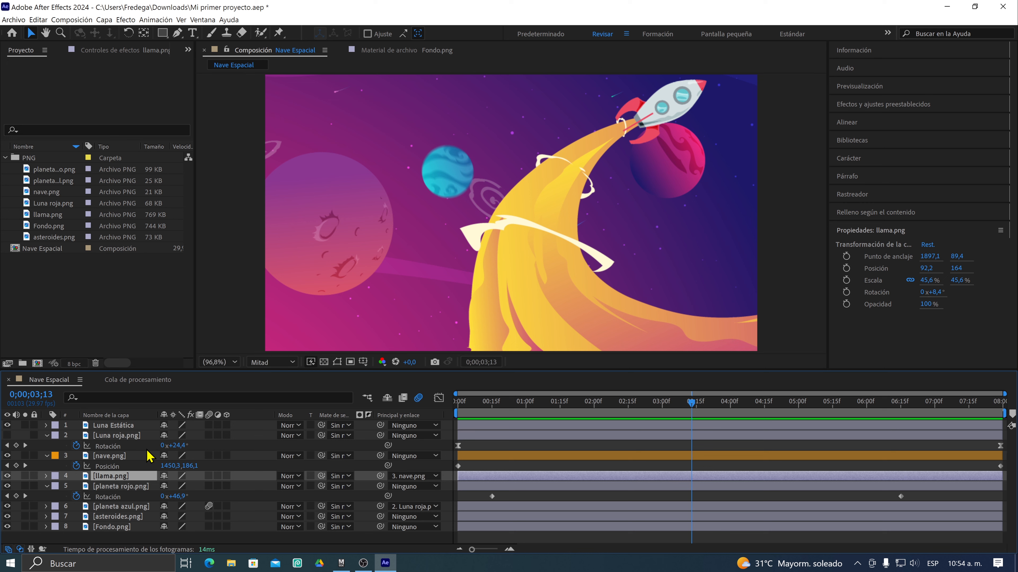
{"action": "left_click", "coordinate": [105, 456]}
{"action": "left_click", "coordinate": [107, 478]}
{"action": "left_click", "coordinate": [109, 457], "text": "ctrl"}
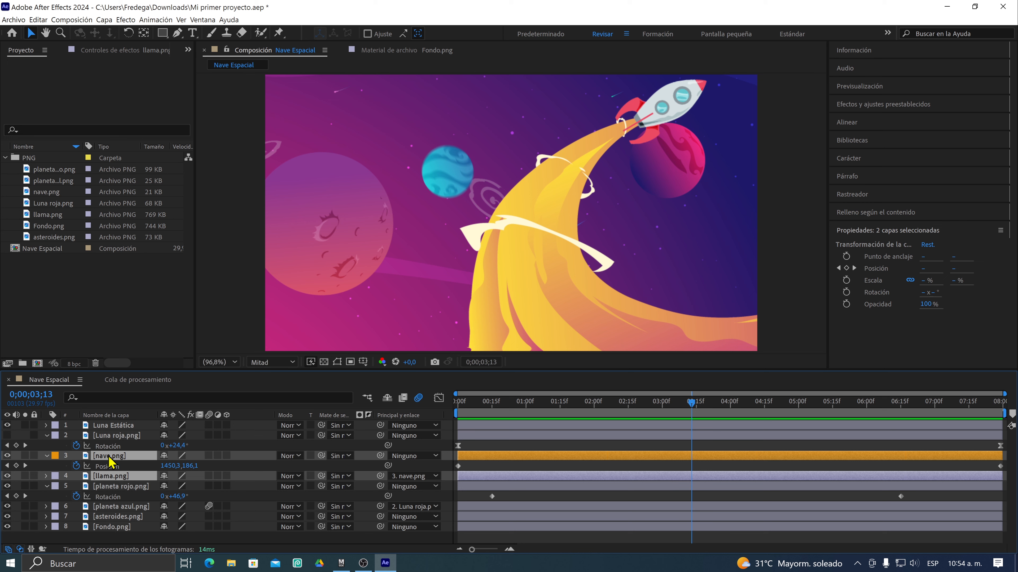
{"action": "right_click", "coordinate": [110, 462]}
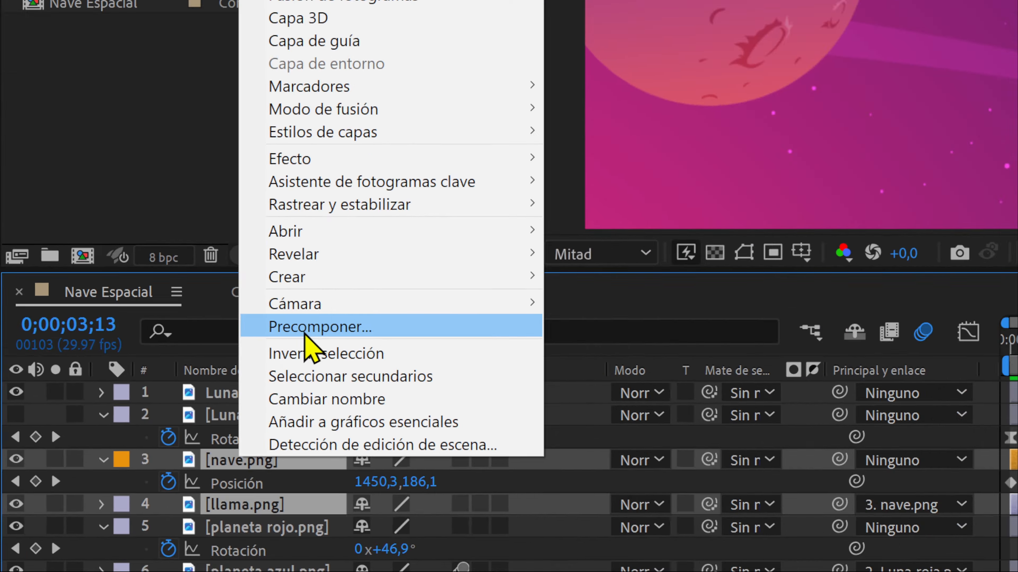
{"action": "left_click", "coordinate": [414, 289]}
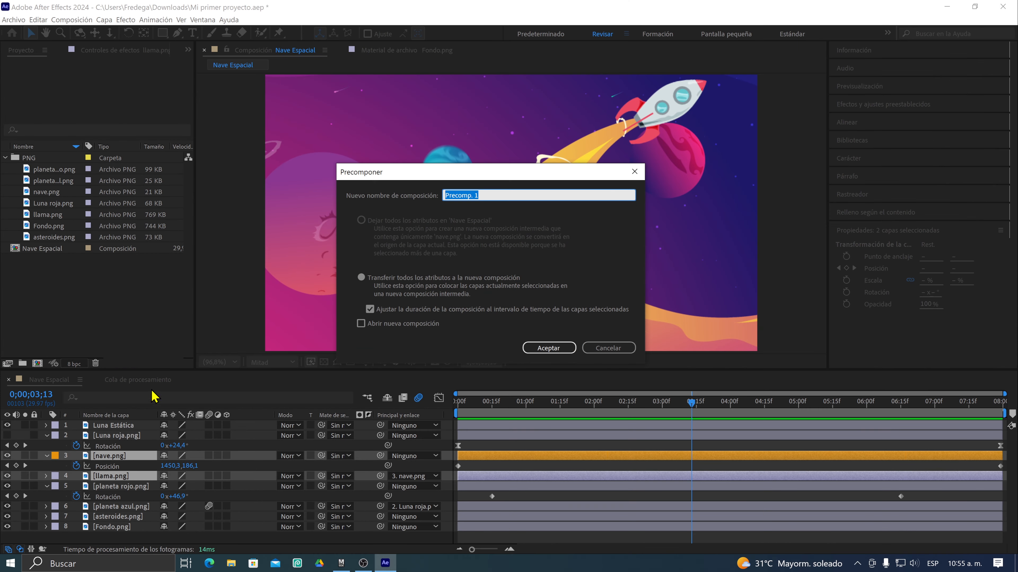
{"action": "left_click", "coordinate": [483, 193]}
{"action": "left_click_drag", "start_coordinate": [485, 195], "coordinate": [435, 192]}
{"action": "type", "text": "Nave"}
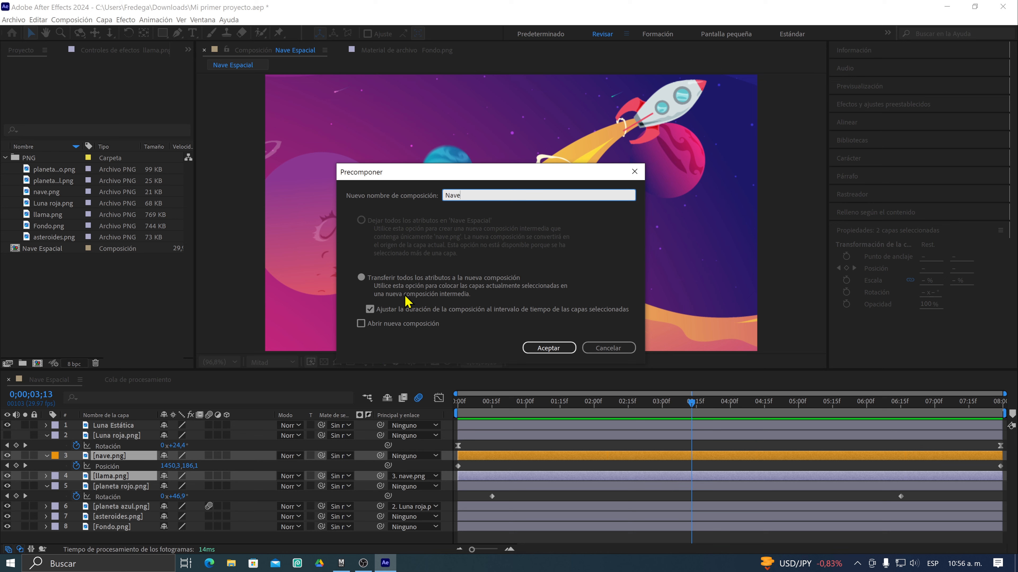
{"action": "left_click", "coordinate": [361, 278]}
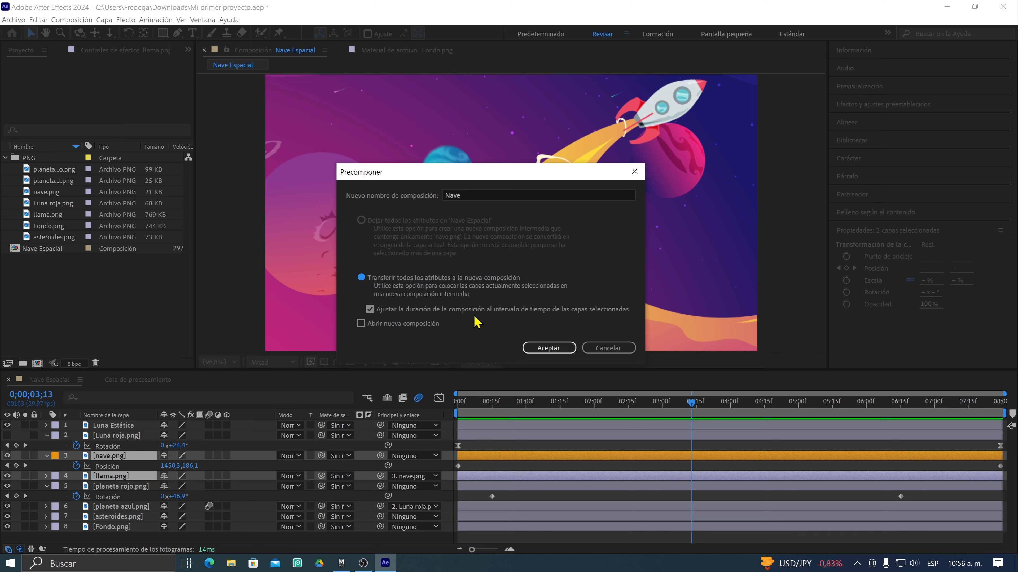
{"action": "left_click", "coordinate": [548, 348]}
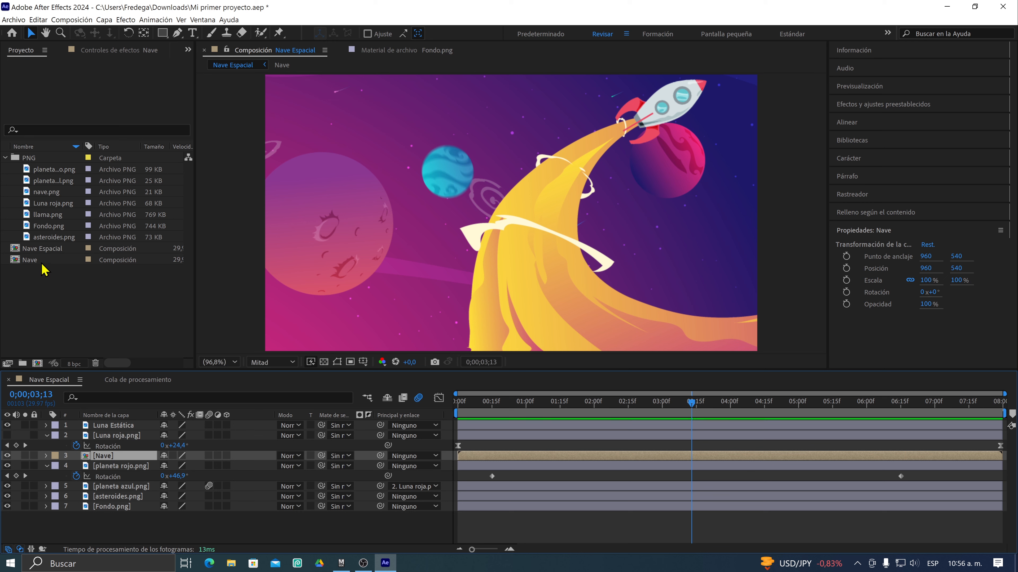
Open the Nave precomposition to examine its layers, comparing it with the main composition, and return to Nave Espacial
{"action": "left_click", "coordinate": [32, 261]}
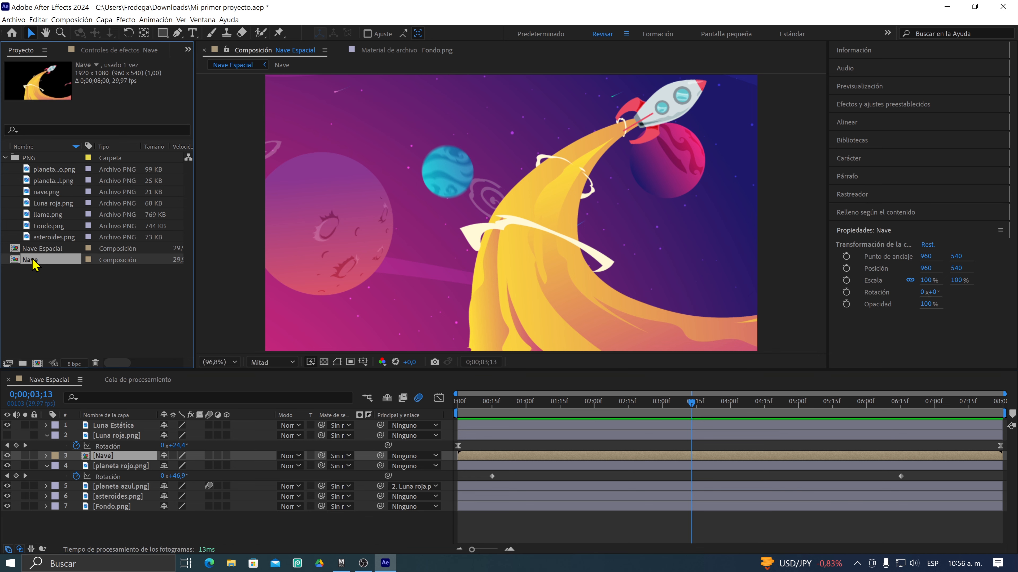
{"action": "double_click", "coordinate": [18, 260]}
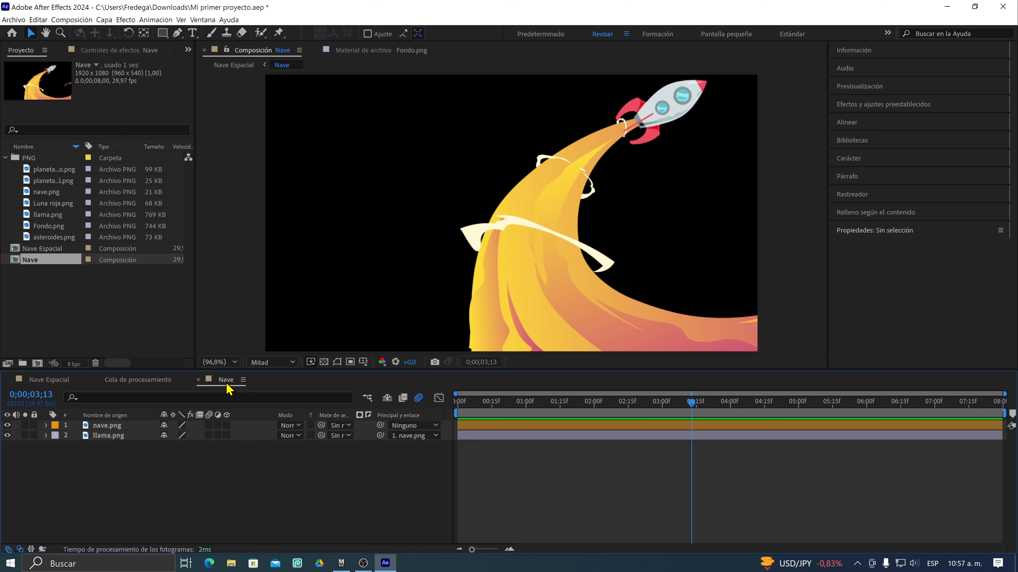
{"action": "left_click", "coordinate": [50, 381]}
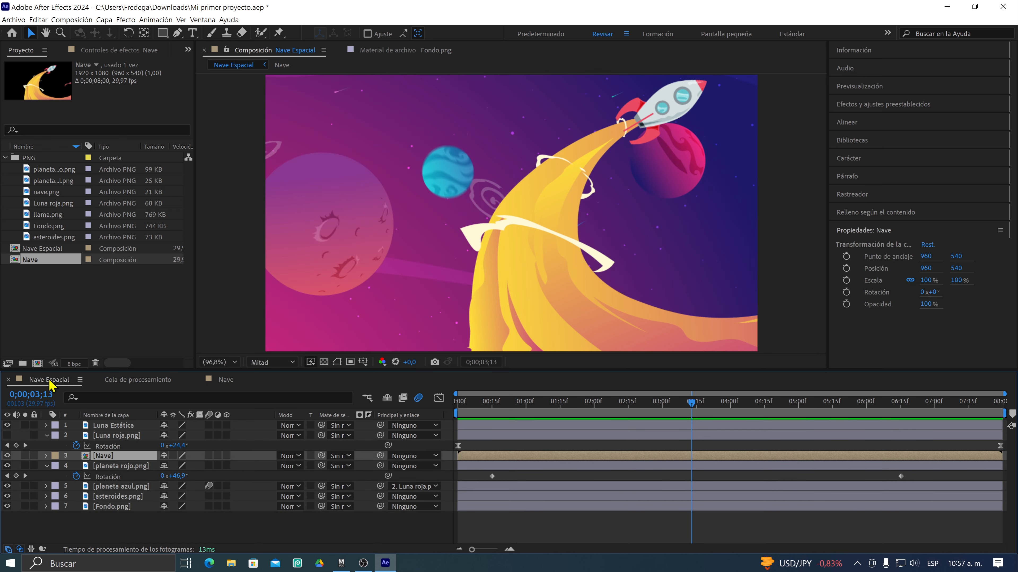
{"action": "left_click", "coordinate": [130, 385]}
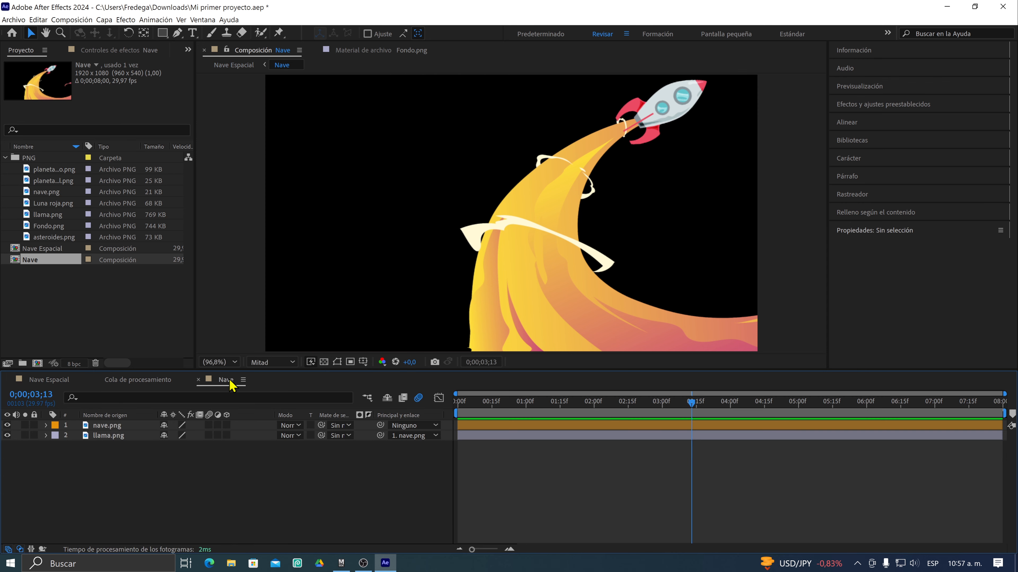
{"action": "left_click", "coordinate": [47, 379]}
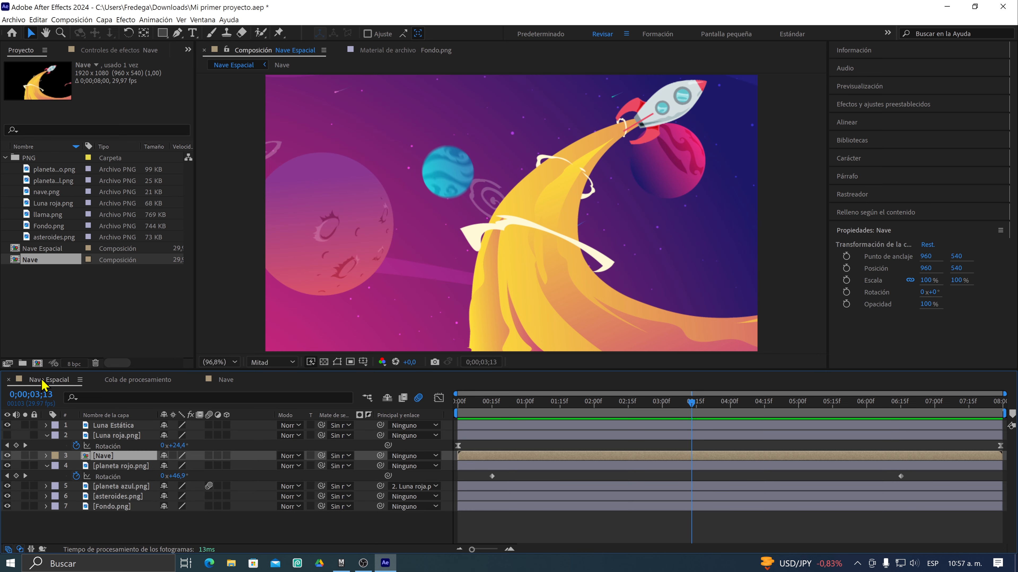
{"action": "double_click", "coordinate": [87, 460]}
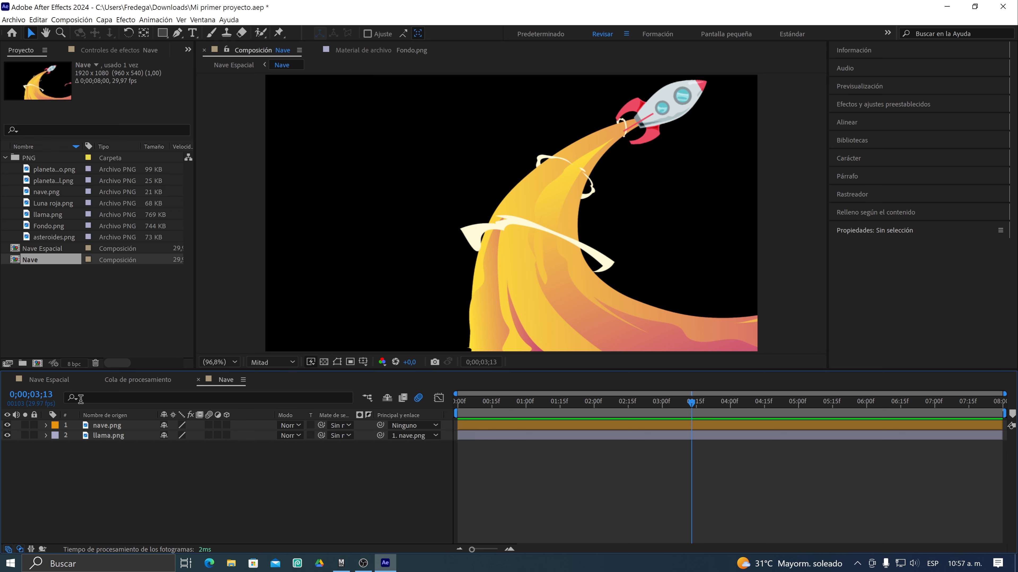
{"action": "left_click", "coordinate": [46, 381]}
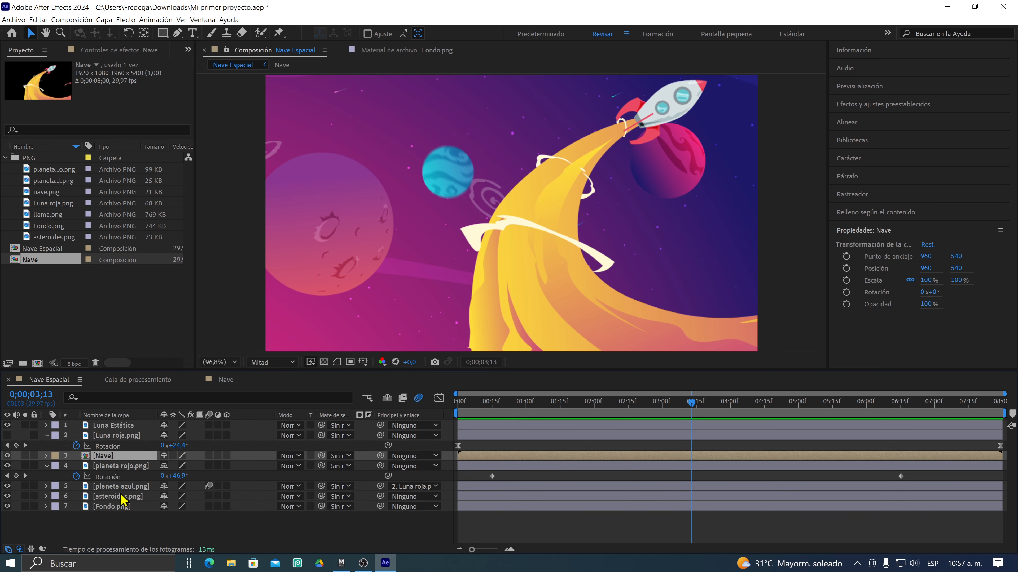
Try moving the Nave layer to about 457.7, 413.9 in Nave Espacial, and undo the move
{"action": "left_click_drag", "start_coordinate": [541, 205], "coordinate": [410, 200]}
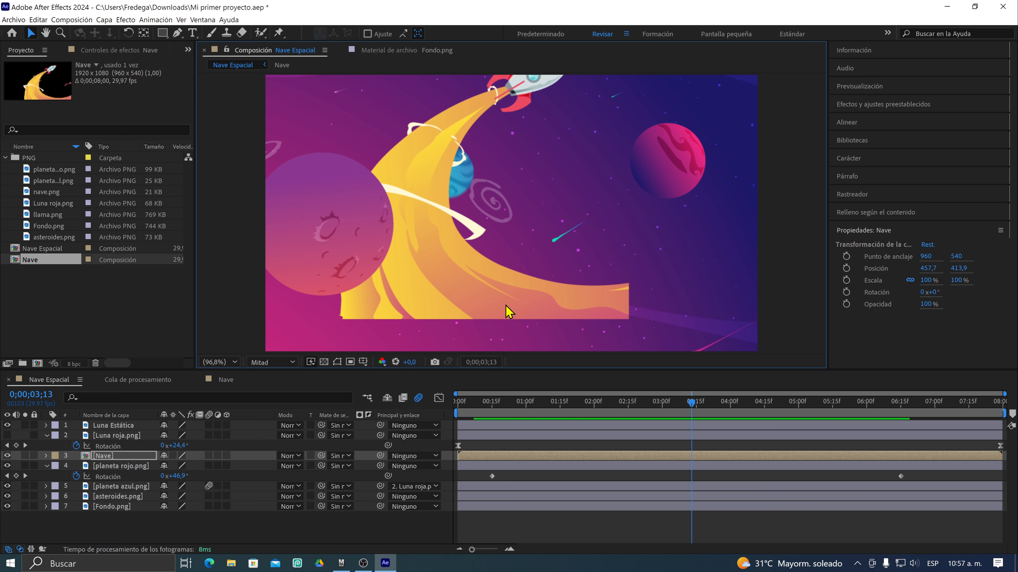
{"action": "key", "text": "ctrl+Home"}
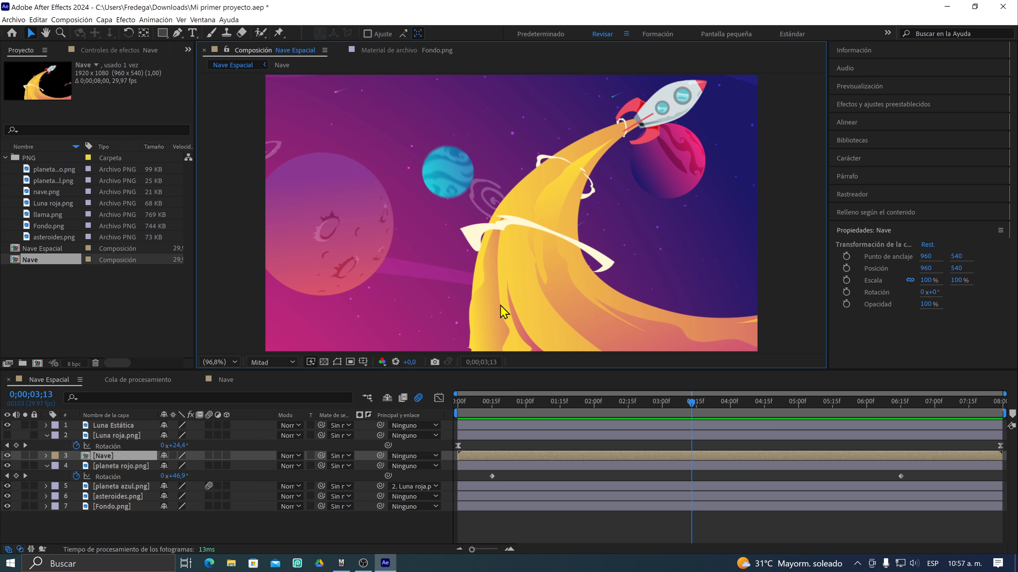
Open the composition settings of Nave and keep the 16:9 aspect ratio lock off
{"action": "left_click", "coordinate": [223, 380]}
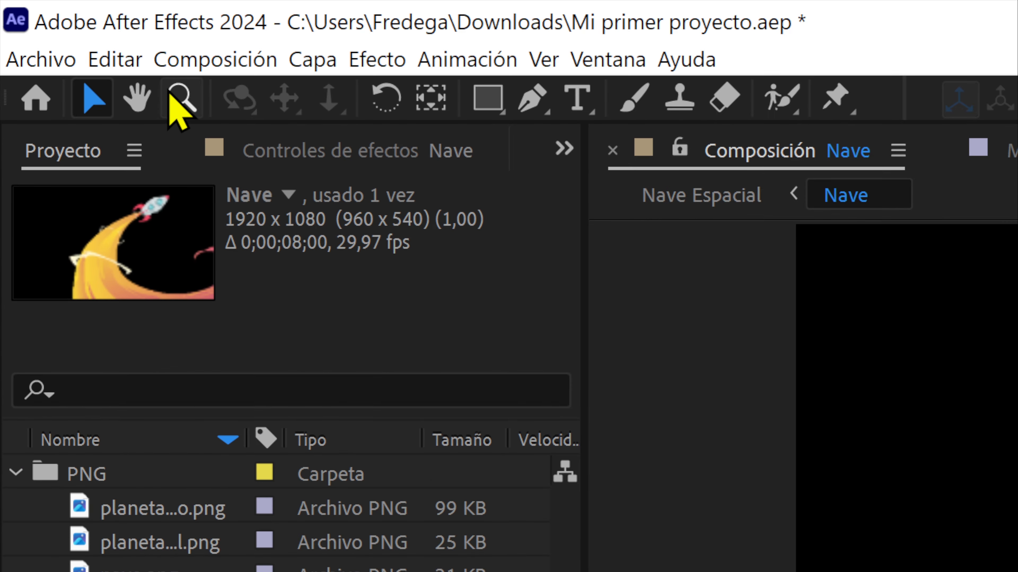
{"action": "left_click", "coordinate": [67, 19]}
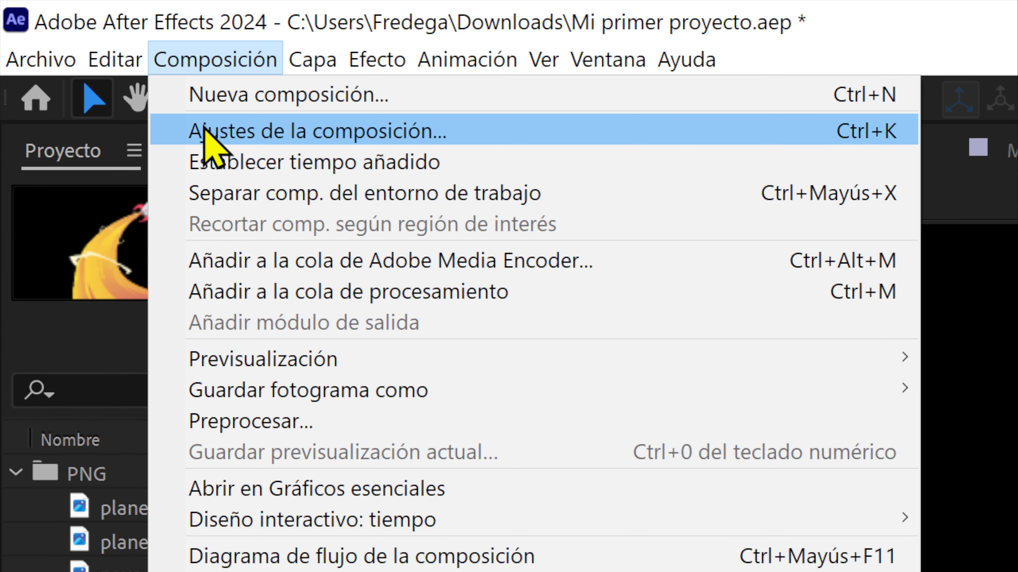
{"action": "left_click", "coordinate": [204, 127]}
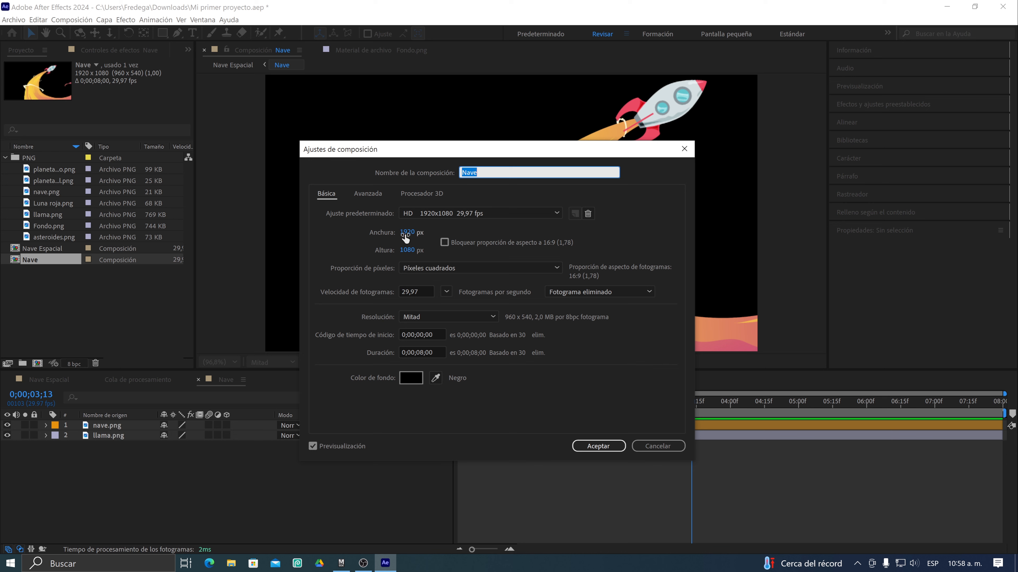
{"action": "left_click", "coordinate": [444, 245]}
{"action": "left_click", "coordinate": [445, 246]}
{"action": "left_click", "coordinate": [444, 245]}
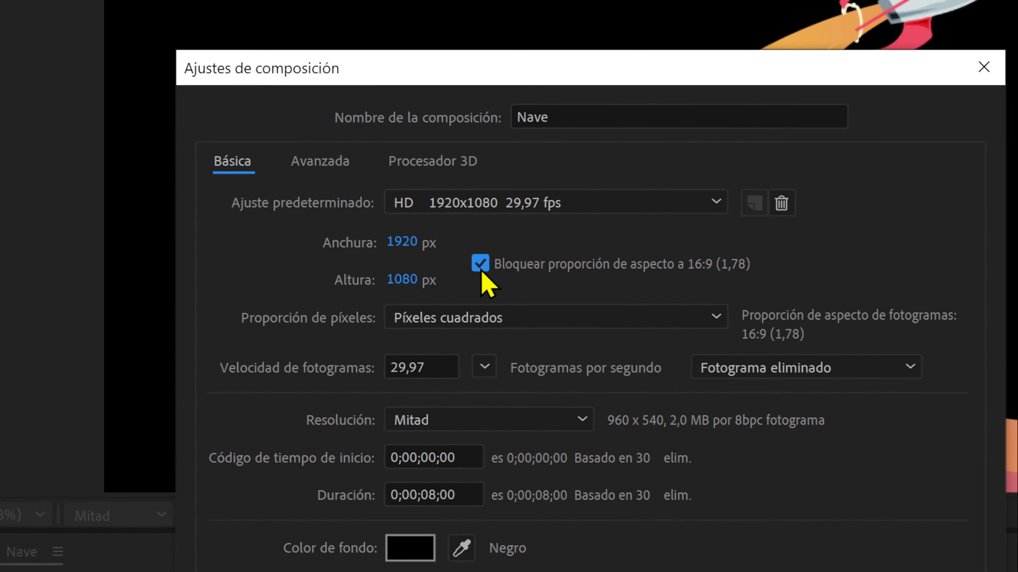
{"action": "left_click", "coordinate": [510, 290]}
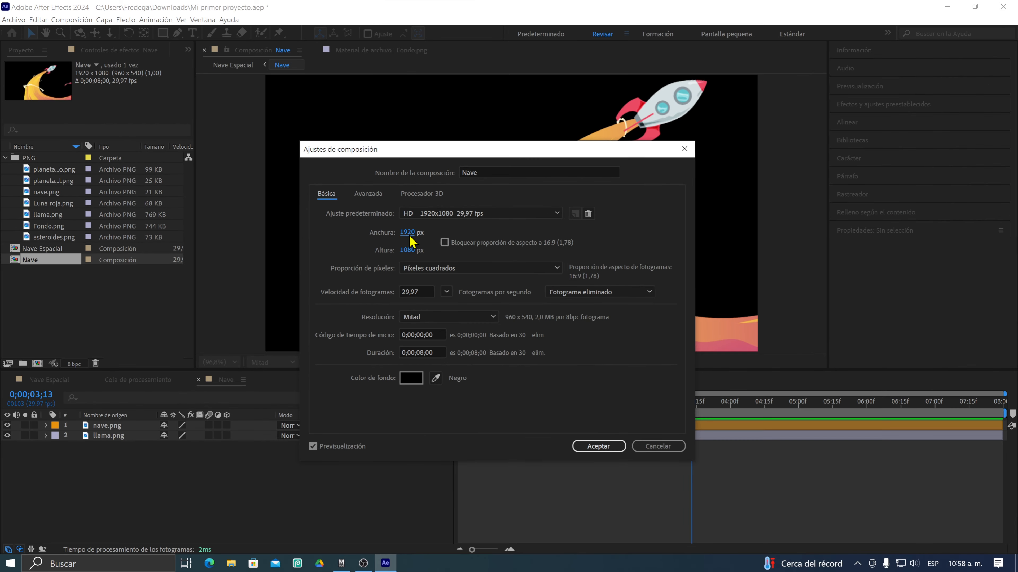
Increase the width of the Nave composition to 3322 px
{"action": "left_click_drag", "start_coordinate": [409, 267], "coordinate": [536, 256]}
{"action": "left_click_drag", "start_coordinate": [453, 234], "coordinate": [539, 242]}
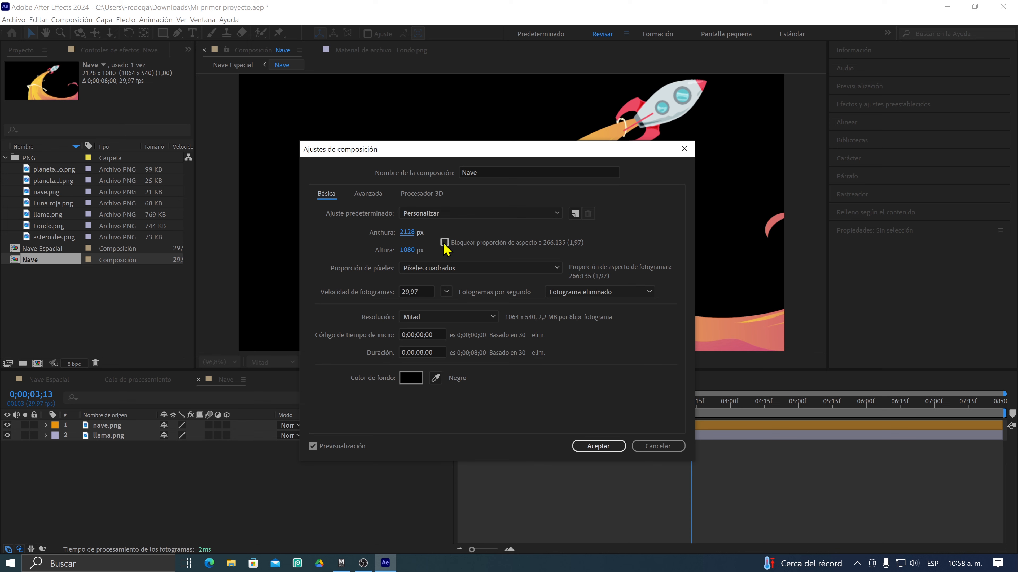
{"action": "left_click_drag", "start_coordinate": [401, 233], "coordinate": [558, 235]}
{"action": "left_click_drag", "start_coordinate": [407, 233], "coordinate": [484, 232]}
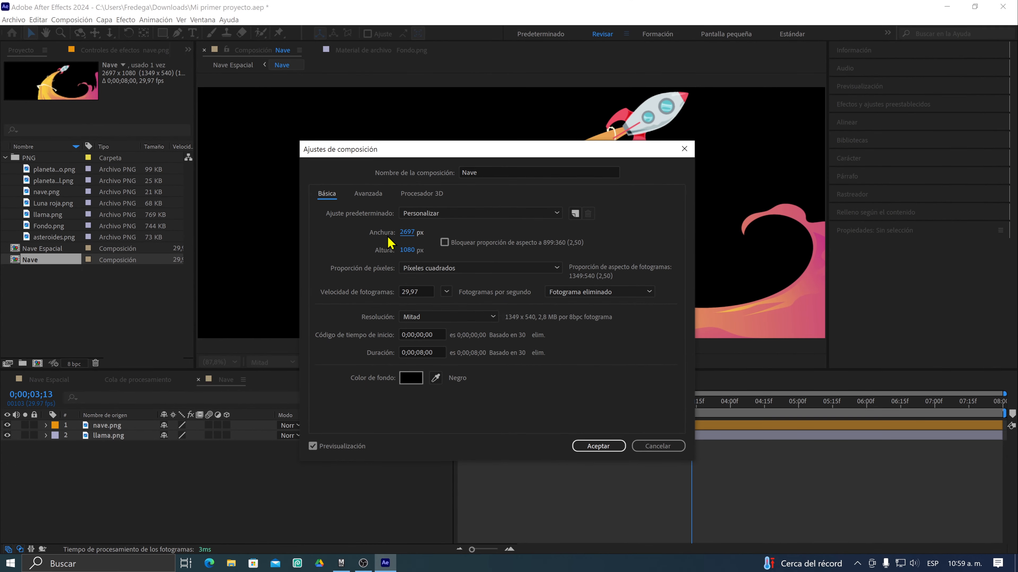
{"action": "left_click_drag", "start_coordinate": [414, 239], "coordinate": [492, 234]}
{"action": "left_click_drag", "start_coordinate": [406, 237], "coordinate": [574, 242]}
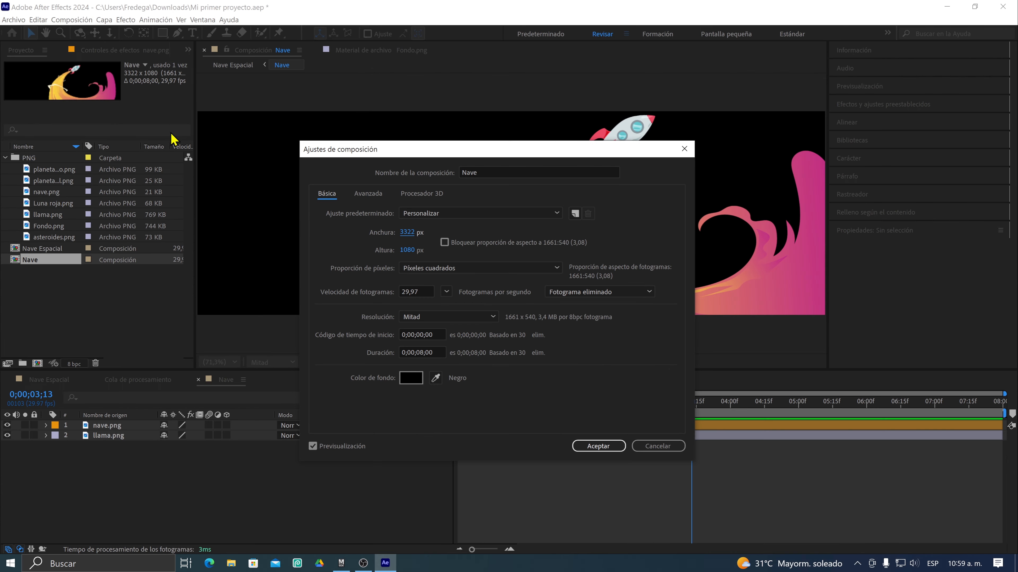
Increase the height of the Nave composition to 1886 px and apply the settings
{"action": "left_click_drag", "start_coordinate": [412, 252], "coordinate": [623, 244]}
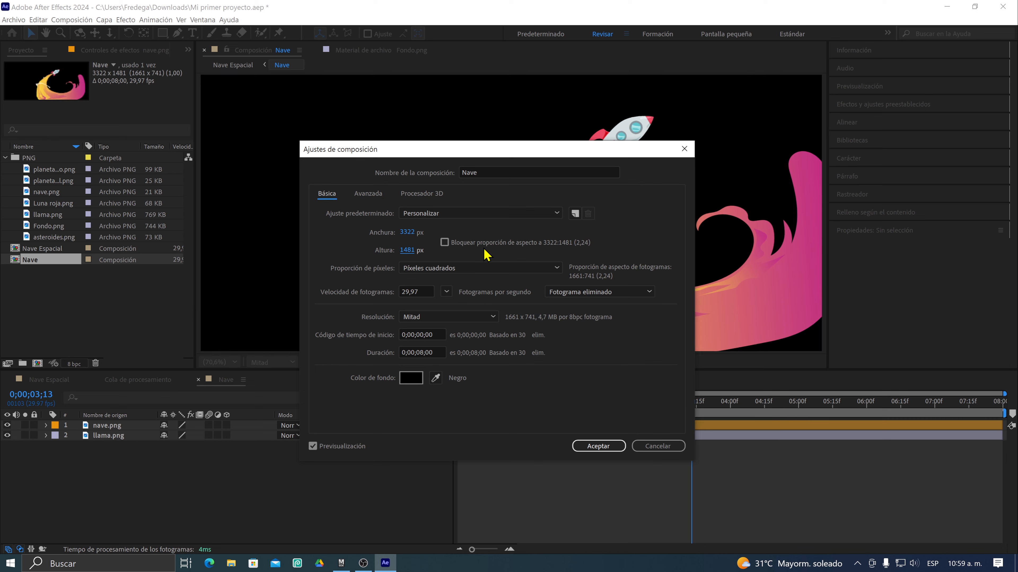
{"action": "left_click_drag", "start_coordinate": [409, 257], "coordinate": [477, 250]}
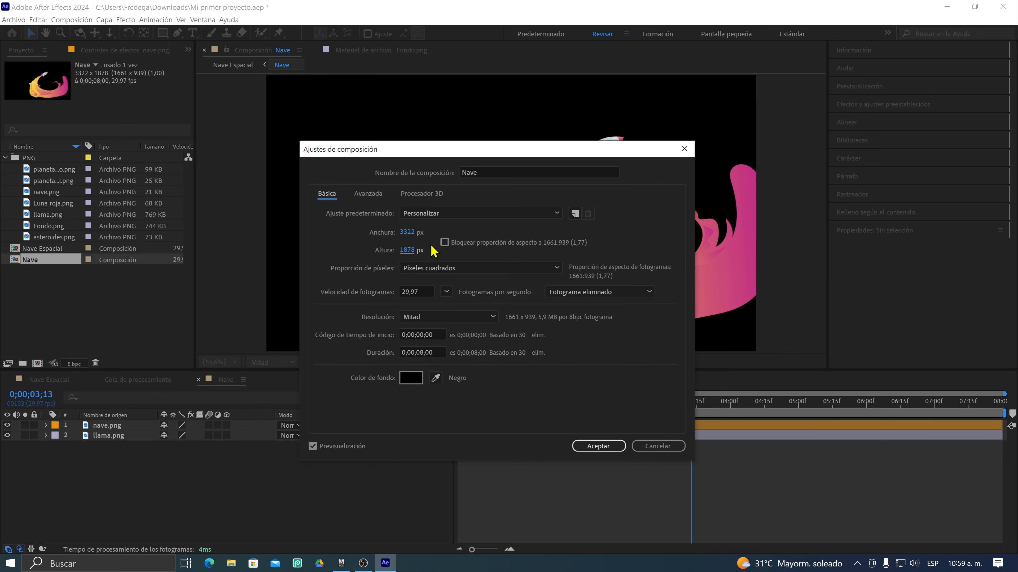
{"action": "left_click_drag", "start_coordinate": [408, 252], "coordinate": [416, 253]}
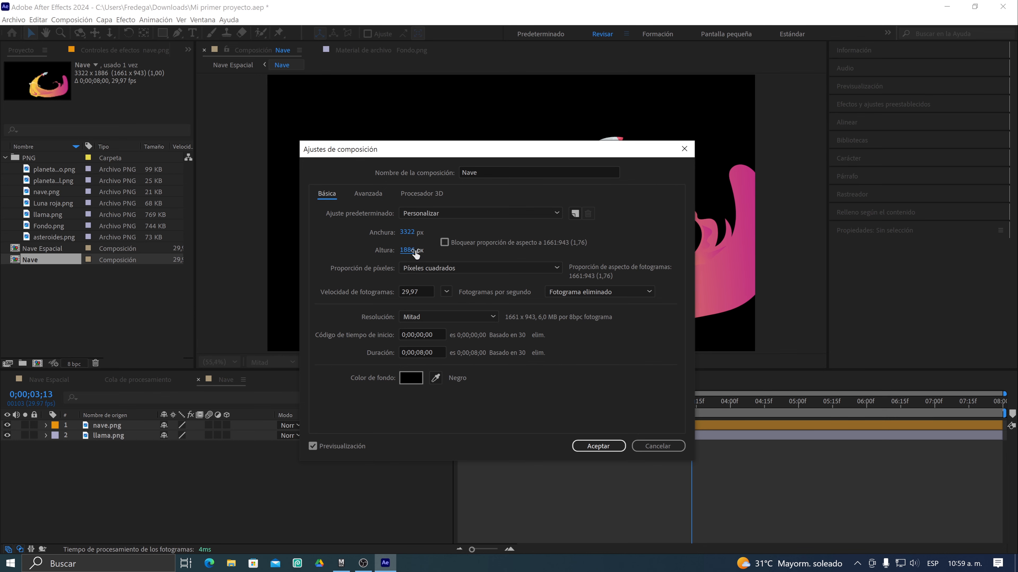
{"action": "left_click", "coordinate": [593, 447]}
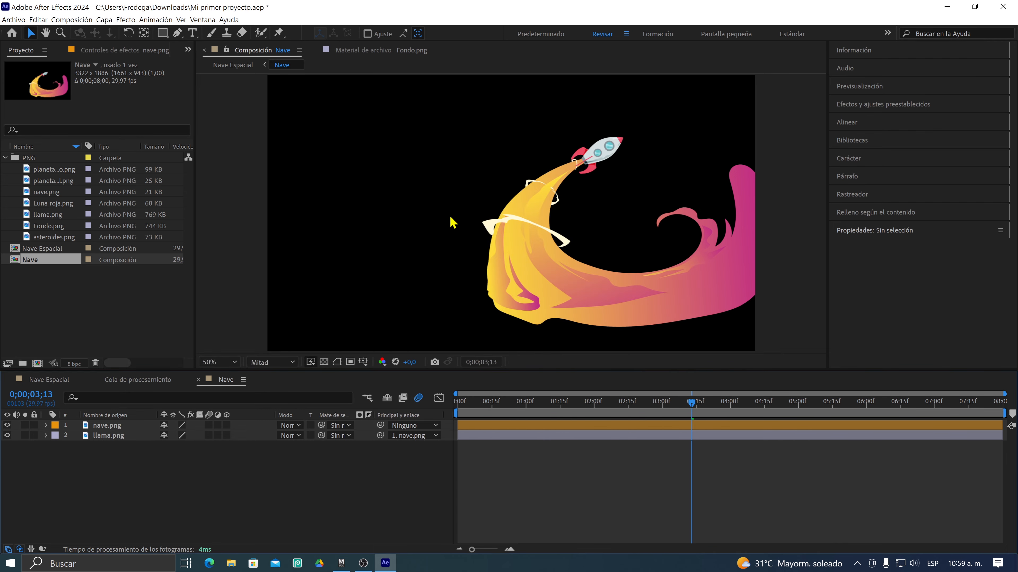
Check the flame at 0;00;07;29 and widen the Nave composition to 4373 px so it fits the frame
{"action": "key", "text": "comma"}
{"action": "left_click_drag", "start_coordinate": [546, 408], "coordinate": [1013, 412]}
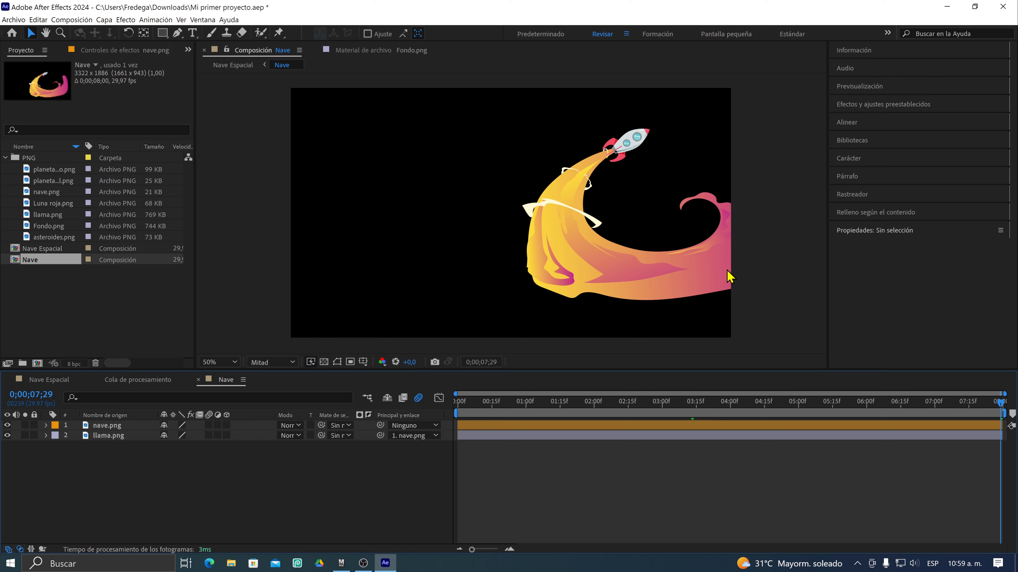
{"action": "left_click", "coordinate": [87, 18]}
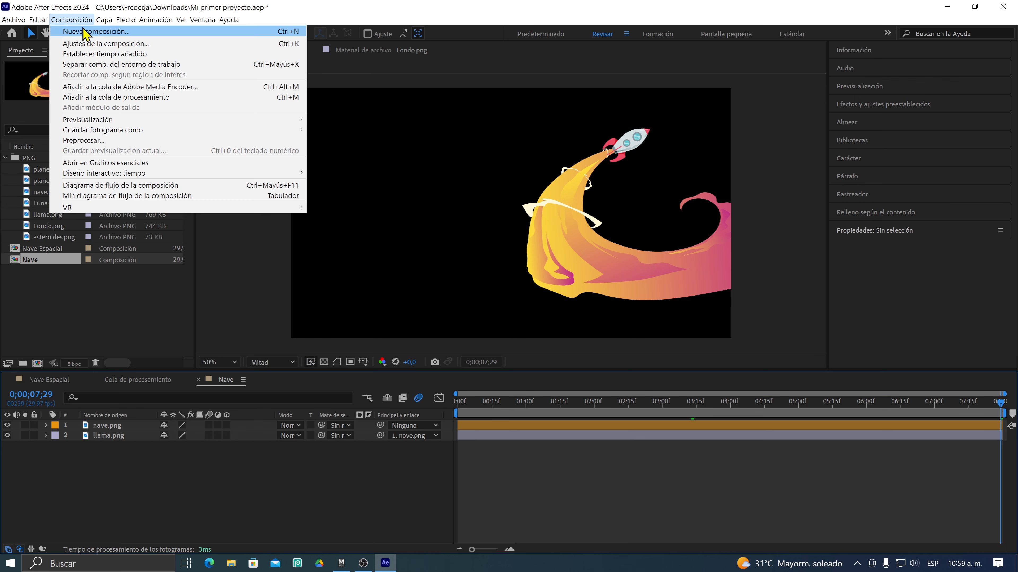
{"action": "left_click", "coordinate": [92, 43]}
{"action": "left_click_drag", "start_coordinate": [407, 232], "coordinate": [833, 243]}
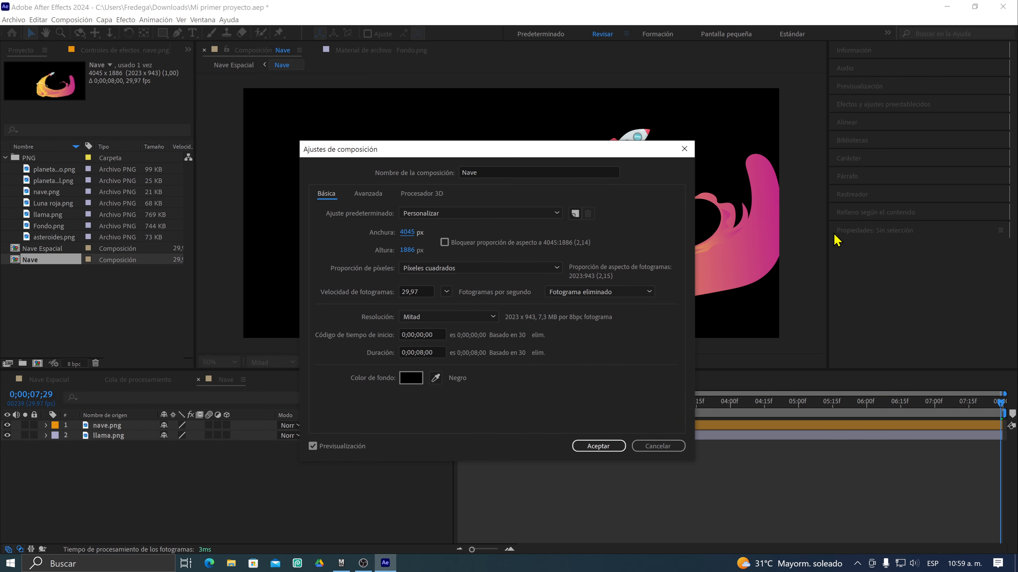
{"action": "left_click_drag", "start_coordinate": [392, 240], "coordinate": [524, 230]}
{"action": "left_click_drag", "start_coordinate": [529, 147], "coordinate": [426, 167]}
{"action": "left_click", "coordinate": [499, 470]}
Go to 0;00;03;22 and move the Nave layer in Nave Espacial to about 327.5, 629.9
{"action": "left_click_drag", "start_coordinate": [726, 403], "coordinate": [662, 402]}
{"action": "left_click_drag", "start_coordinate": [763, 427], "coordinate": [712, 429]}
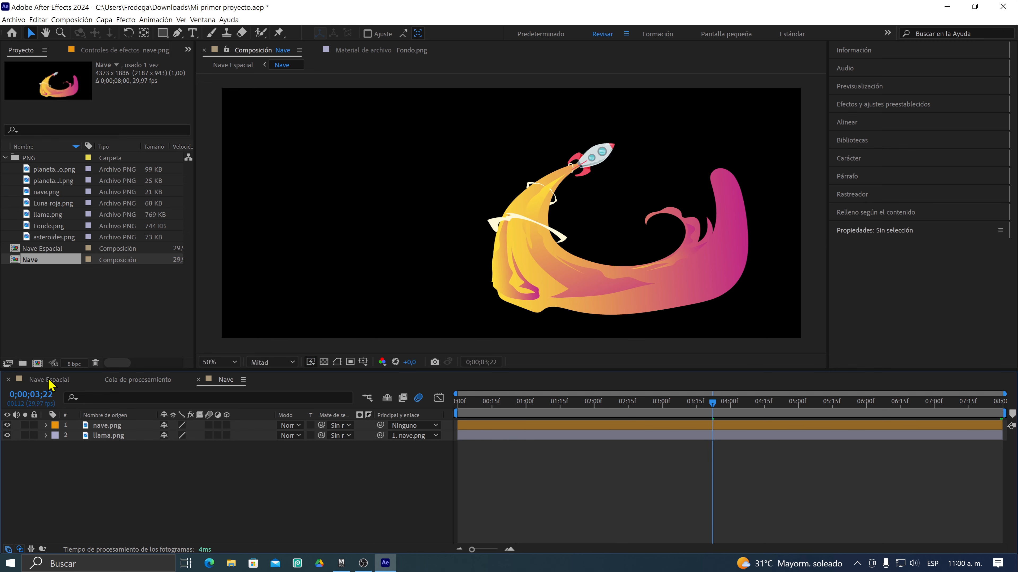
{"action": "left_click", "coordinate": [51, 381]}
{"action": "left_click_drag", "start_coordinate": [571, 305], "coordinate": [506, 315]}
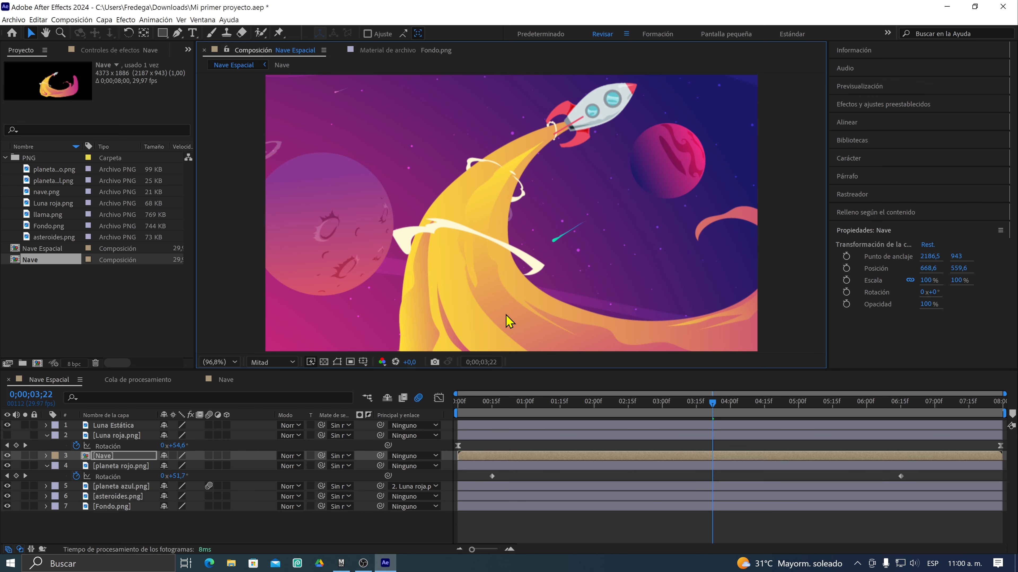
{"action": "left_click_drag", "start_coordinate": [506, 315], "coordinate": [418, 332]}
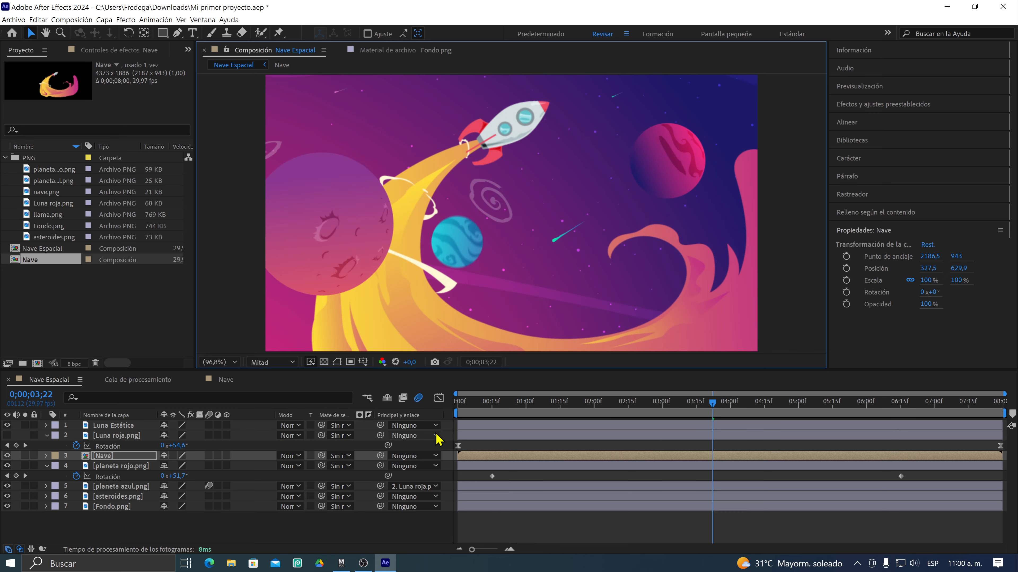
Scrub the Nave Espacial timeline from the start to 0;00;01;17 to check the rocket and flame movement
{"action": "left_click", "coordinate": [463, 403]}
{"action": "left_click_drag", "start_coordinate": [465, 405], "coordinate": [404, 450]}
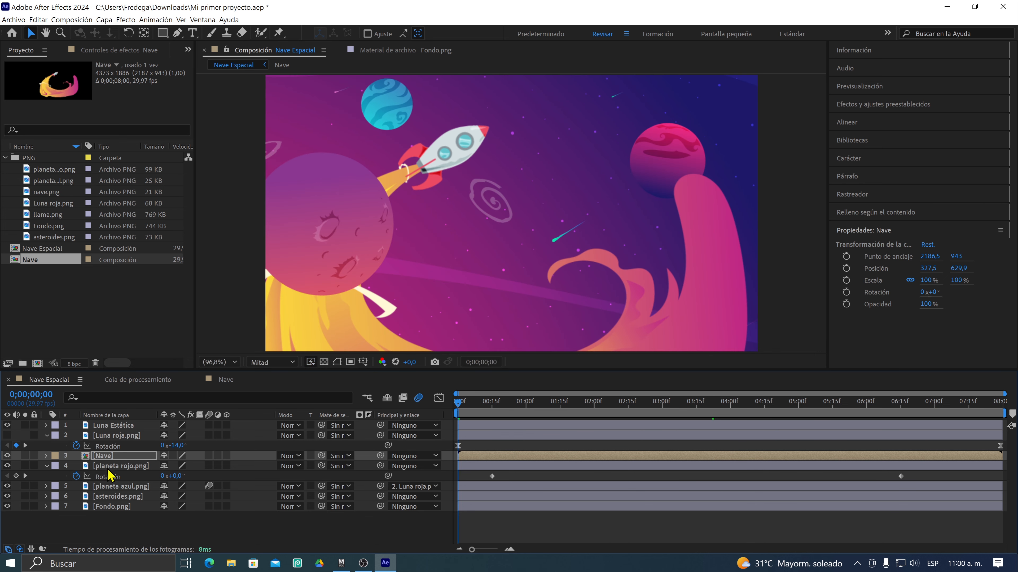
{"action": "left_click_drag", "start_coordinate": [517, 402], "coordinate": [565, 431]}
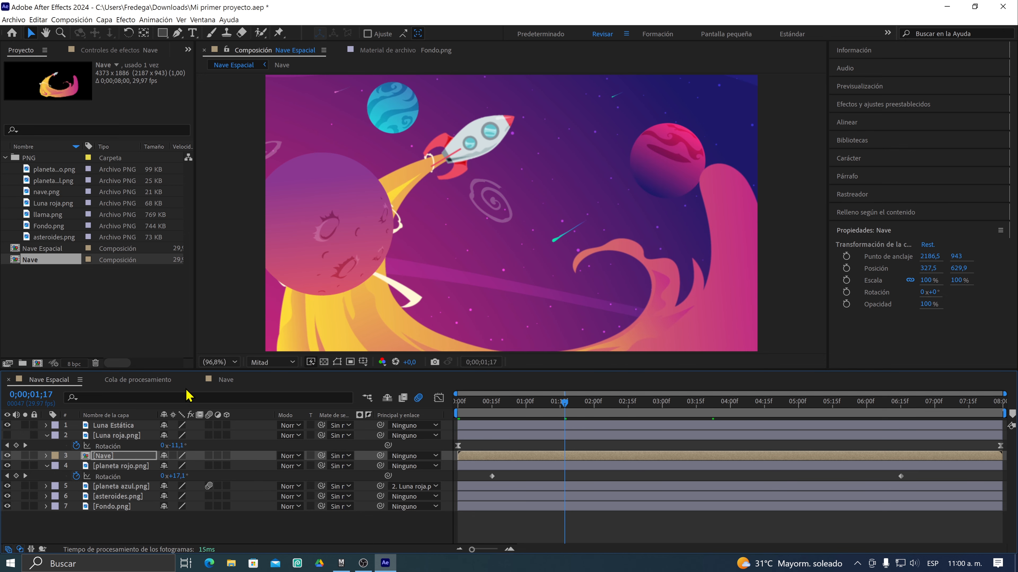
Open the Nave composition, go to 0;00;00;14 and reveal the Position keyframes of the nave.png layer
{"action": "left_click", "coordinate": [225, 379]}
{"action": "left_click_drag", "start_coordinate": [506, 403], "coordinate": [491, 443]}
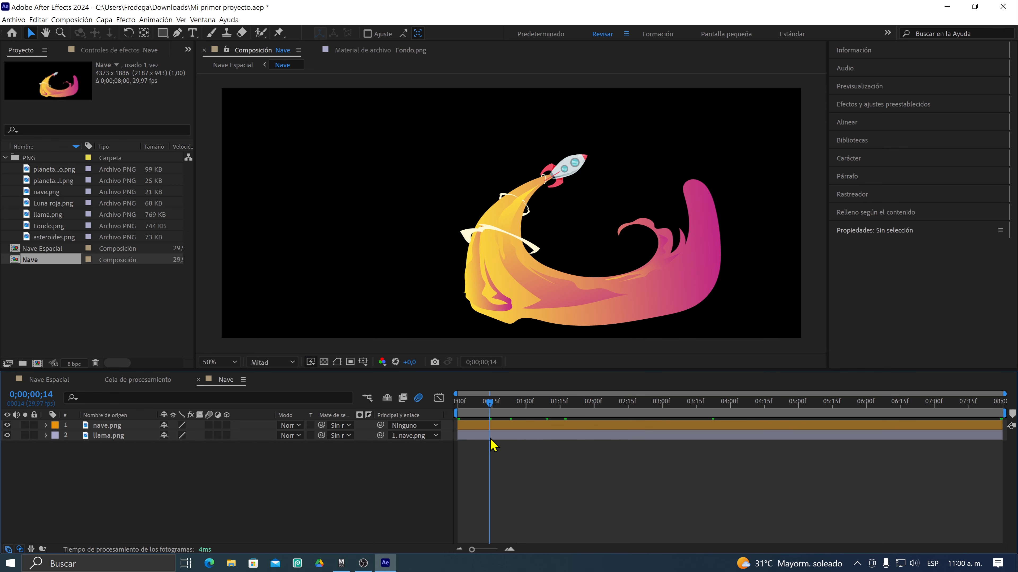
{"action": "left_click", "coordinate": [101, 427]}
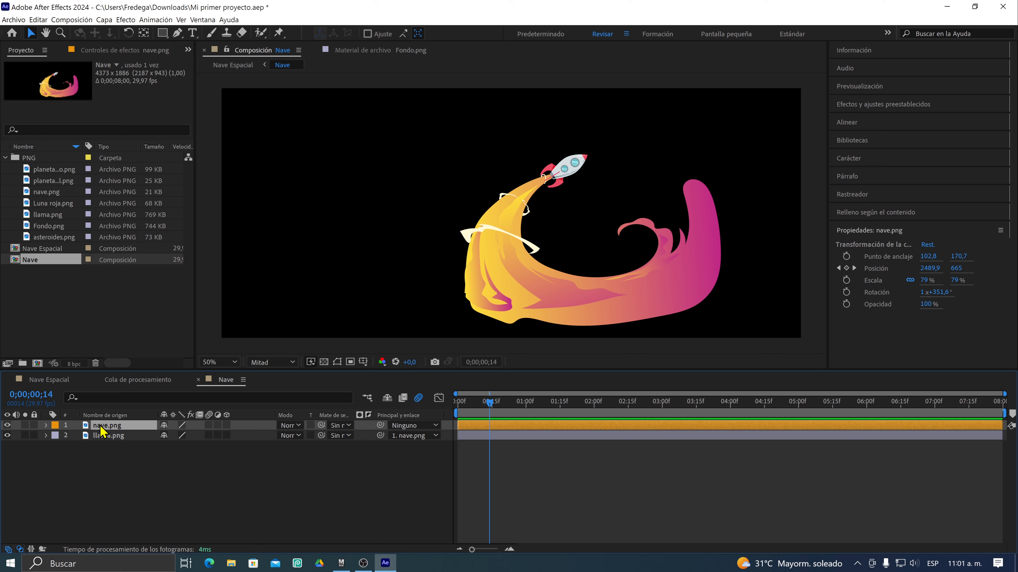
{"action": "key", "text": "p"}
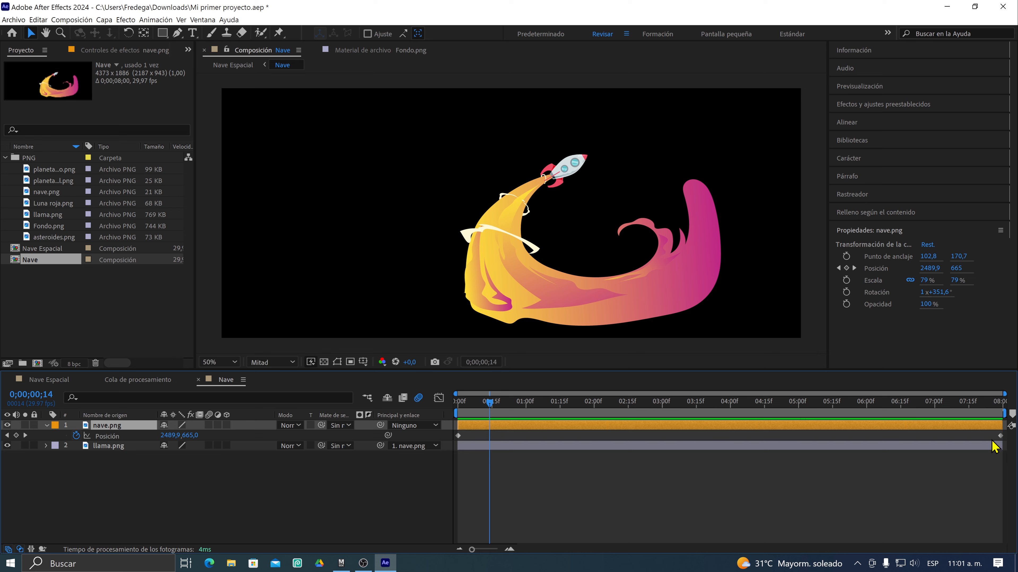
Look at the Nave Espacial composition, return to Nave and examine the flame up close at 200%
{"action": "left_click", "coordinate": [57, 383]}
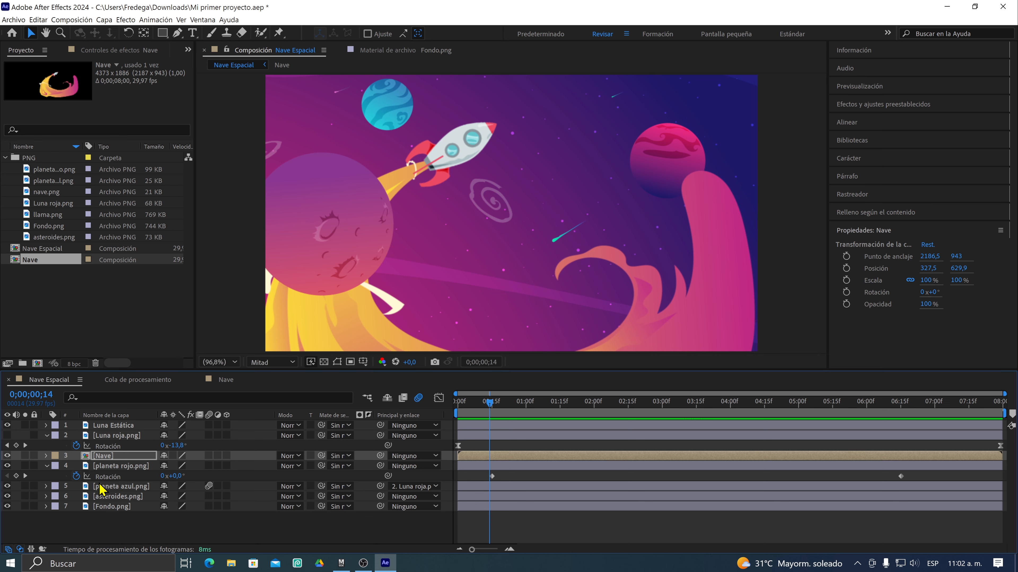
{"action": "left_click", "coordinate": [221, 381]}
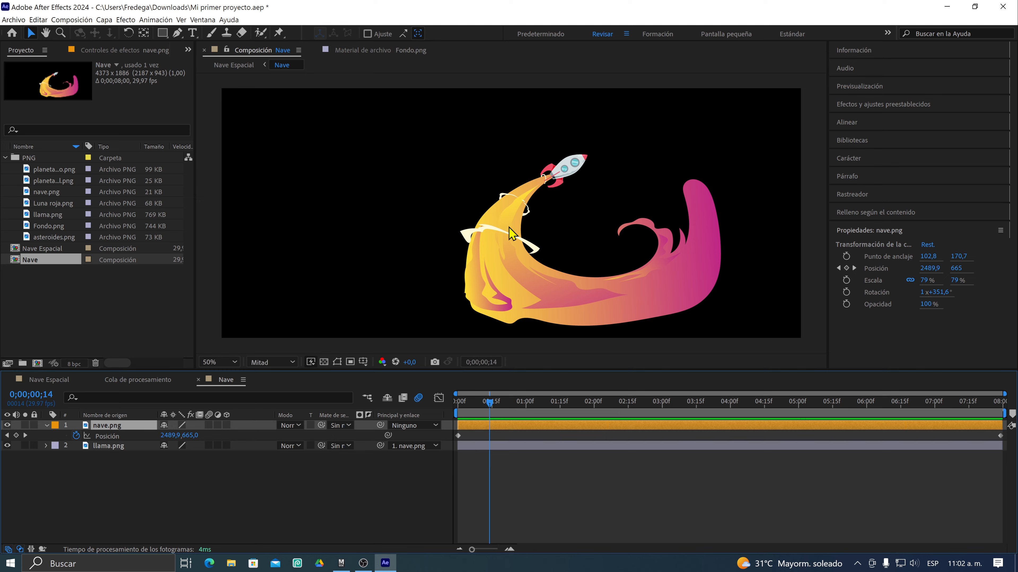
{"action": "scroll", "coordinate": [509, 227], "scroll_direction": "up", "scroll_amount": 6}
{"action": "scroll", "coordinate": [509, 228], "scroll_direction": "down", "scroll_amount": 1}
{"action": "scroll", "coordinate": [509, 227], "scroll_direction": "up", "scroll_amount": 1}
{"action": "left_click_drag", "start_coordinate": [524, 187], "coordinate": [505, 227]}
{"action": "scroll", "coordinate": [505, 227], "scroll_direction": "down", "scroll_amount": 1}
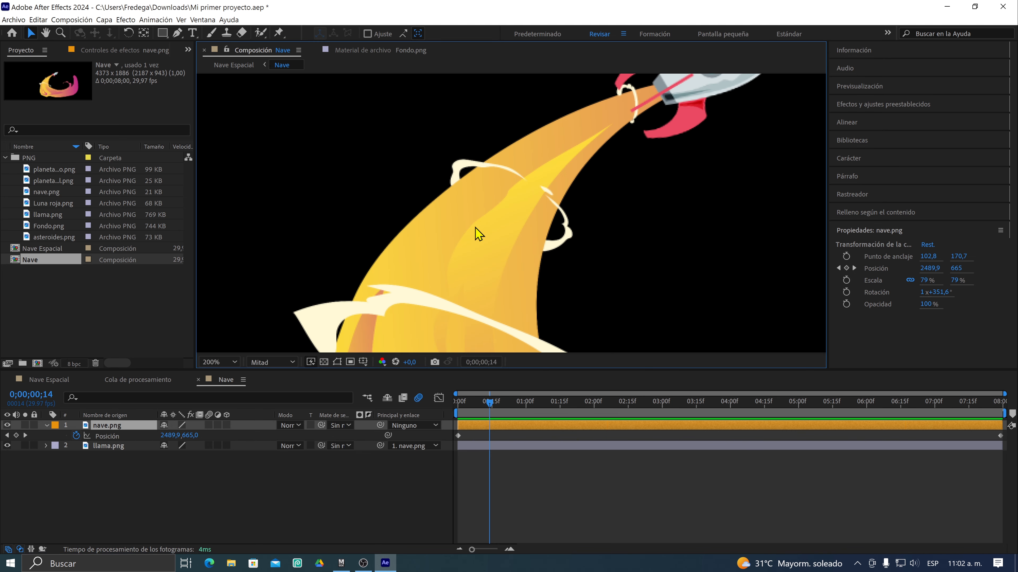
Apply the Molinete distortion effect to the nave.png layer
{"action": "left_click", "coordinate": [109, 428]}
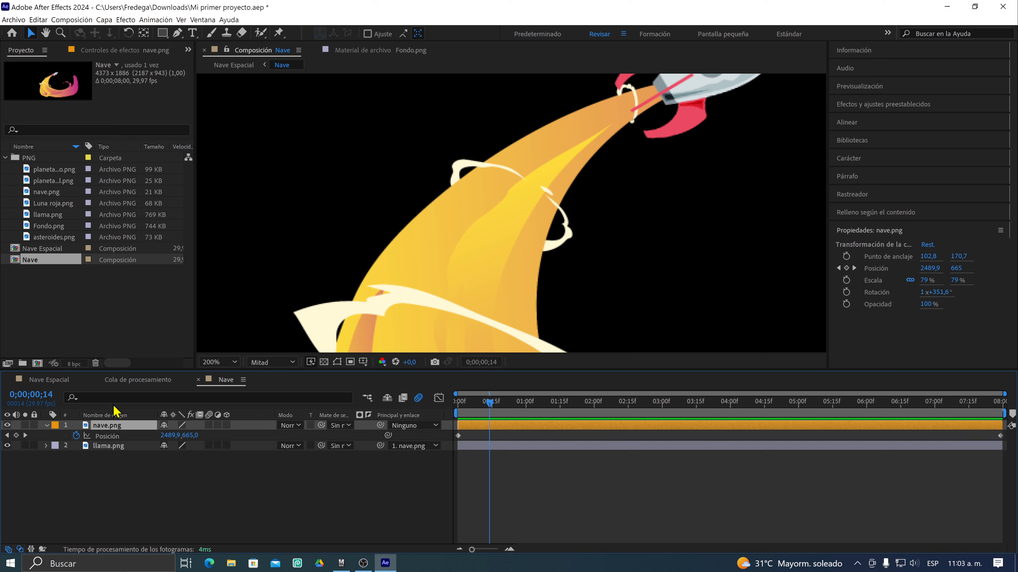
{"action": "left_click", "coordinate": [127, 21]}
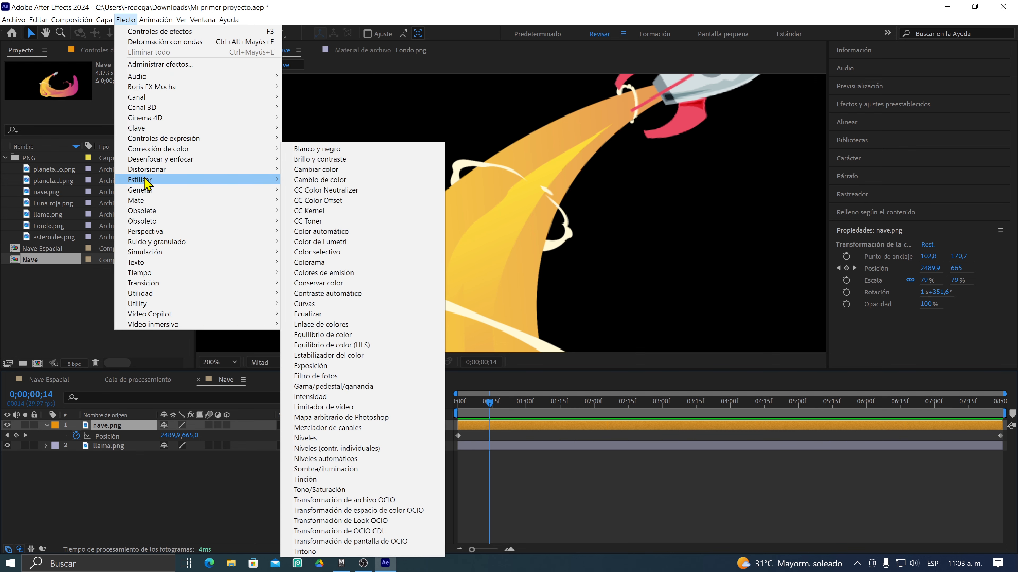
{"action": "mouse_move", "coordinate": [146, 181]}
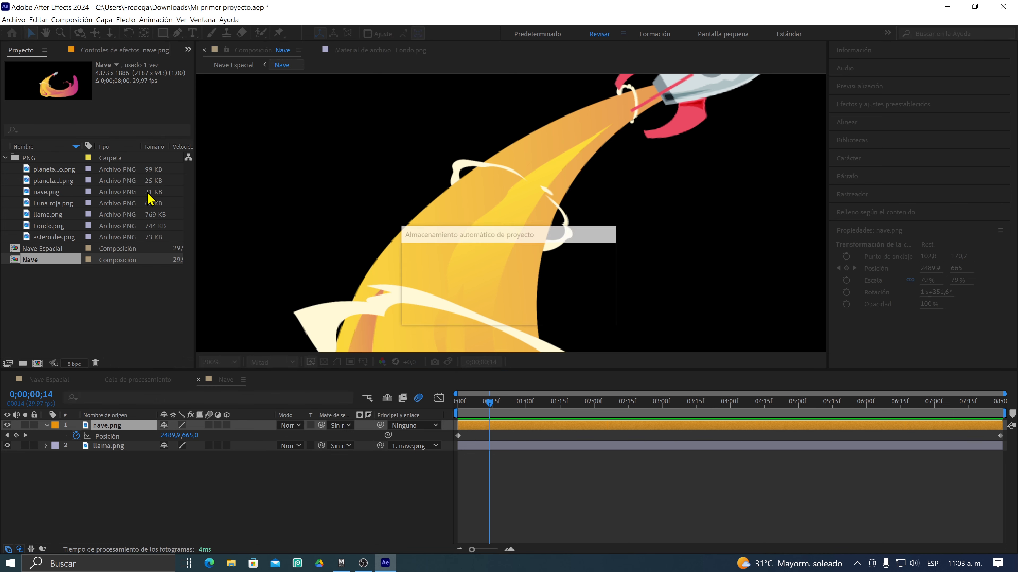
{"action": "left_click", "coordinate": [126, 23]}
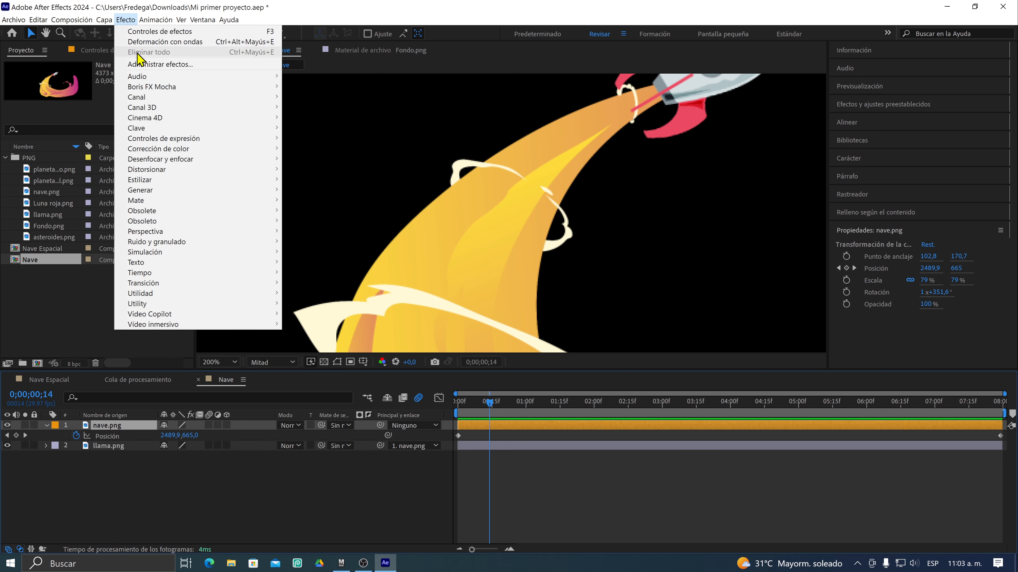
{"action": "mouse_move", "coordinate": [170, 103]}
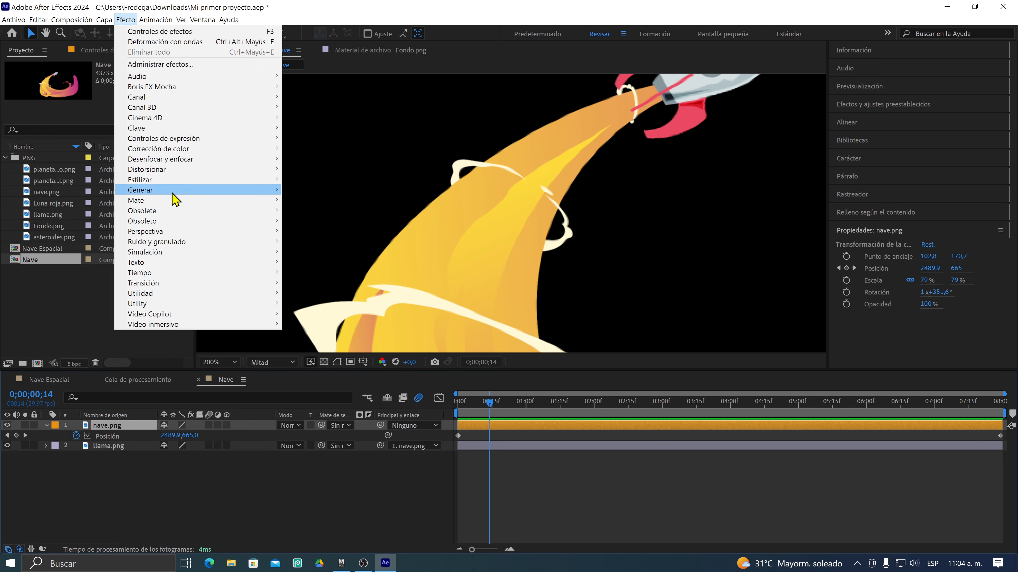
{"action": "mouse_move", "coordinate": [181, 171]}
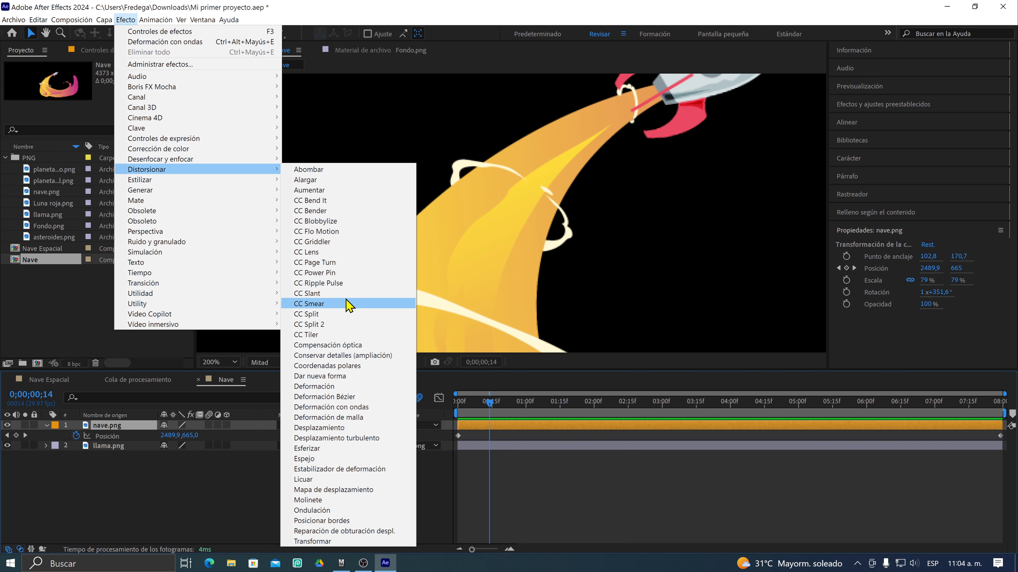
{"action": "left_click", "coordinate": [326, 500]}
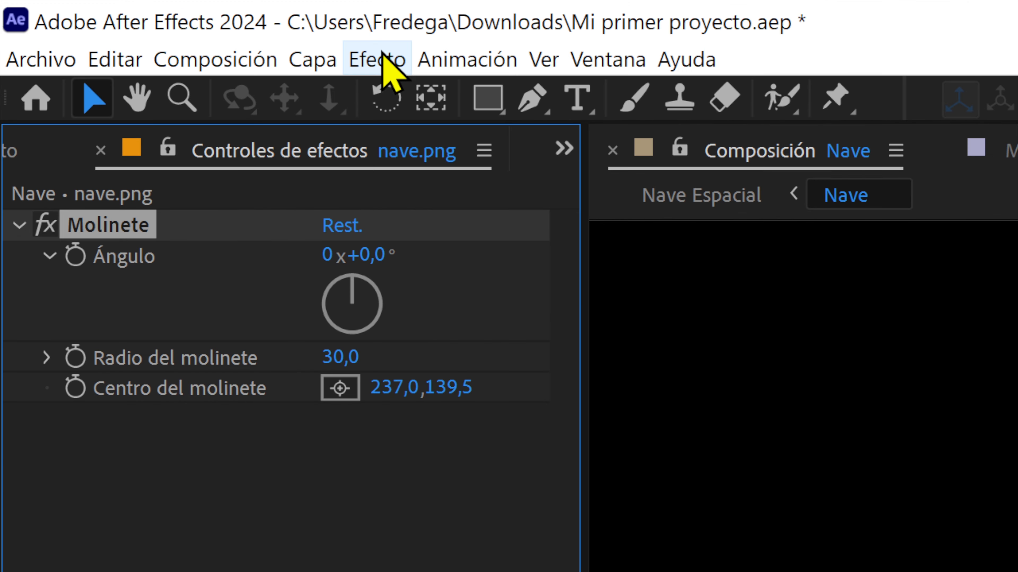
Set the Molinete effect on nave.png to an angle of 124° and a radius of 93
{"action": "left_click", "coordinate": [127, 18]}
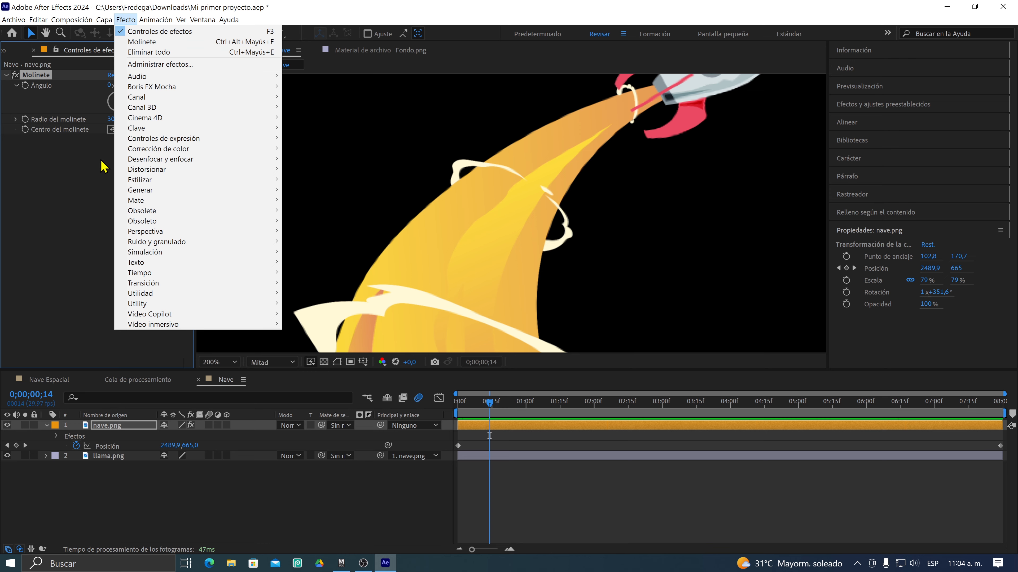
{"action": "left_click", "coordinate": [21, 497]}
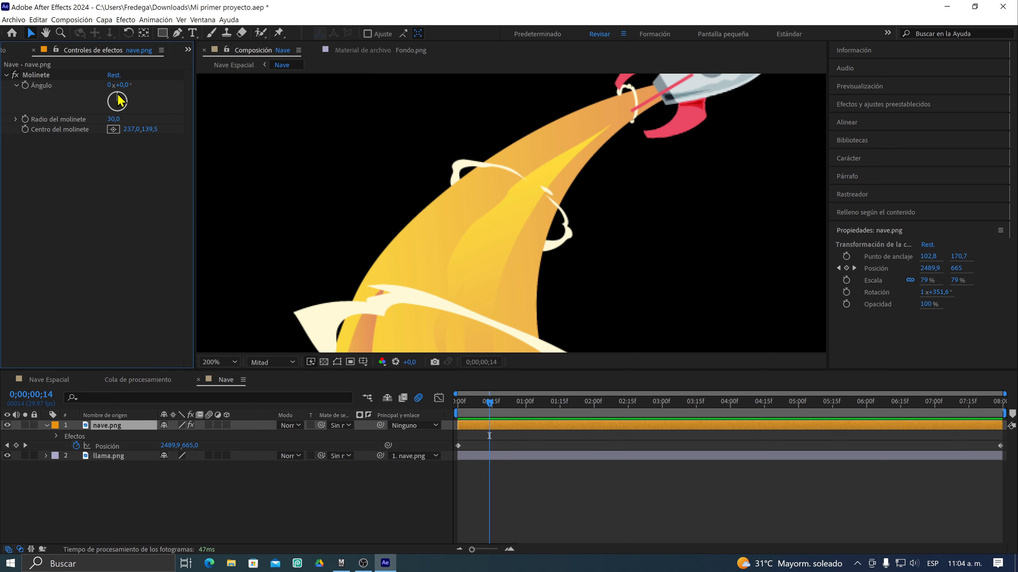
{"action": "left_click_drag", "start_coordinate": [122, 85], "coordinate": [193, 93]}
{"action": "left_click_drag", "start_coordinate": [654, 115], "coordinate": [498, 240]}
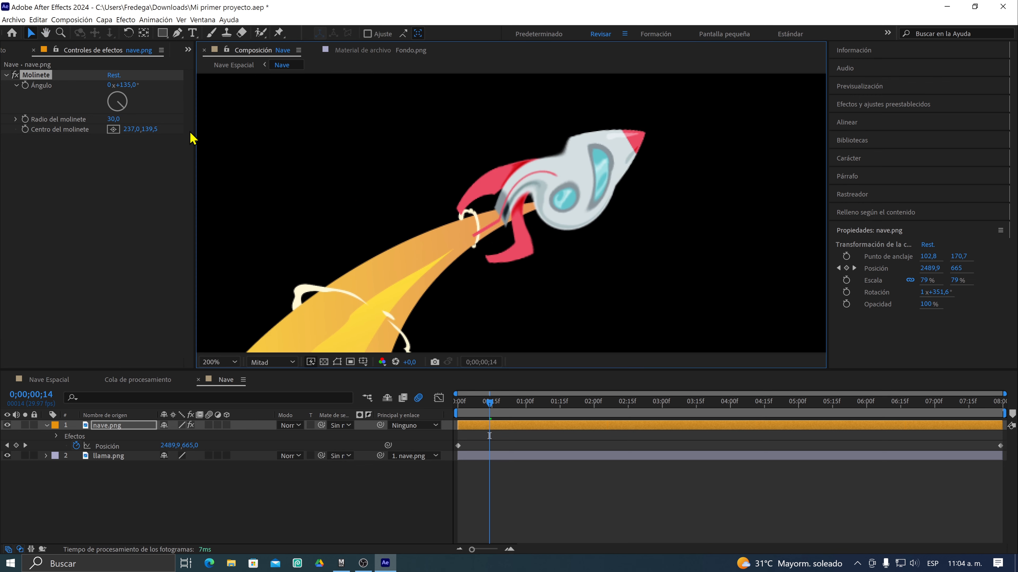
{"action": "mouse_move", "coordinate": [126, 93]}
{"action": "left_mouse_down"}
{"action": "mouse_move", "coordinate": [2, 105]}
{"action": "mouse_move", "coordinate": [162, 109]}
{"action": "mouse_move", "coordinate": [130, 109]}
{"action": "left_mouse_up"}
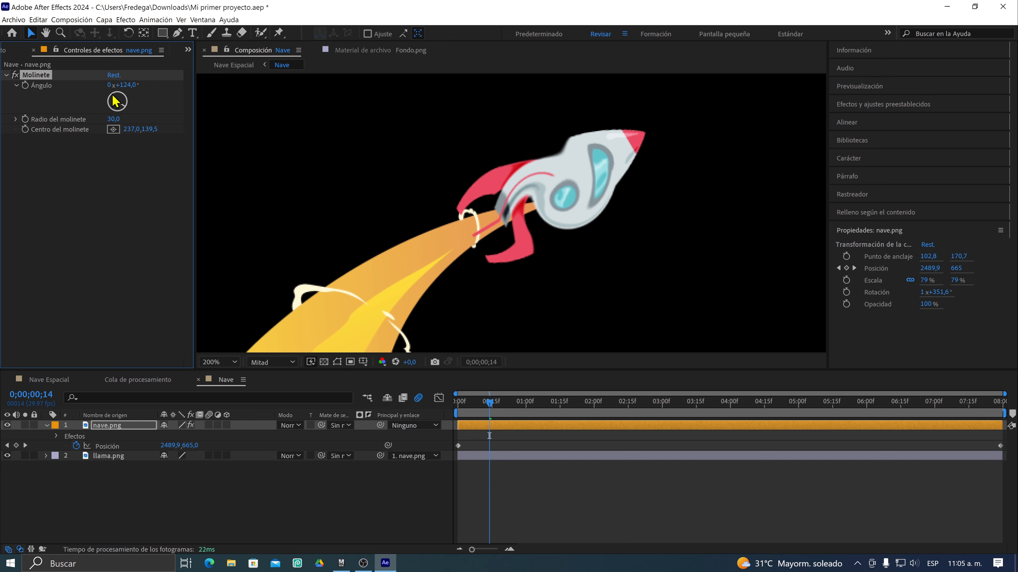
{"action": "left_click_drag", "start_coordinate": [113, 119], "coordinate": [149, 118]}
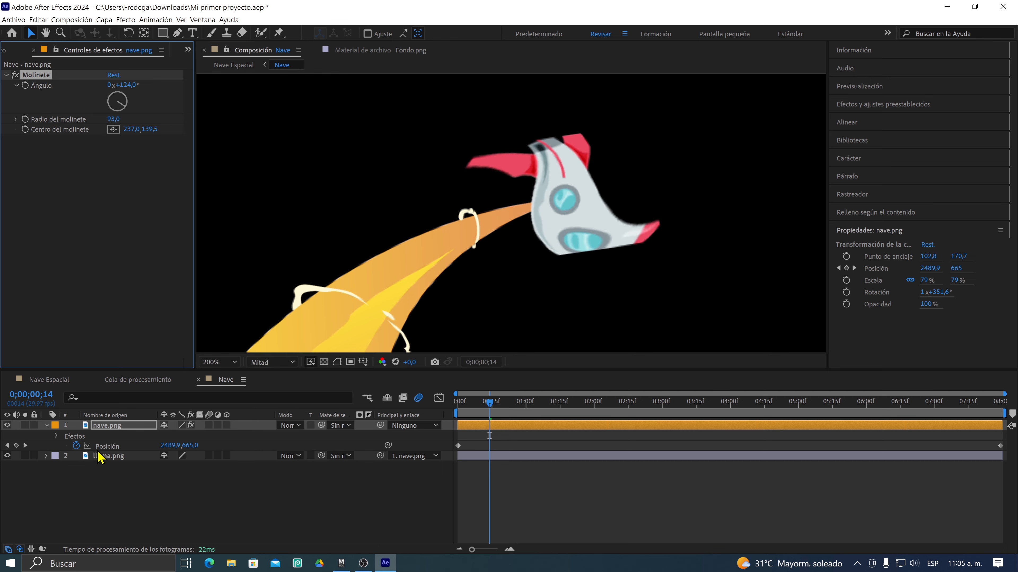
Compare nave.png with the Molinete effect switched off and on, and delete the effect from the layer
{"action": "left_click", "coordinate": [106, 425]}
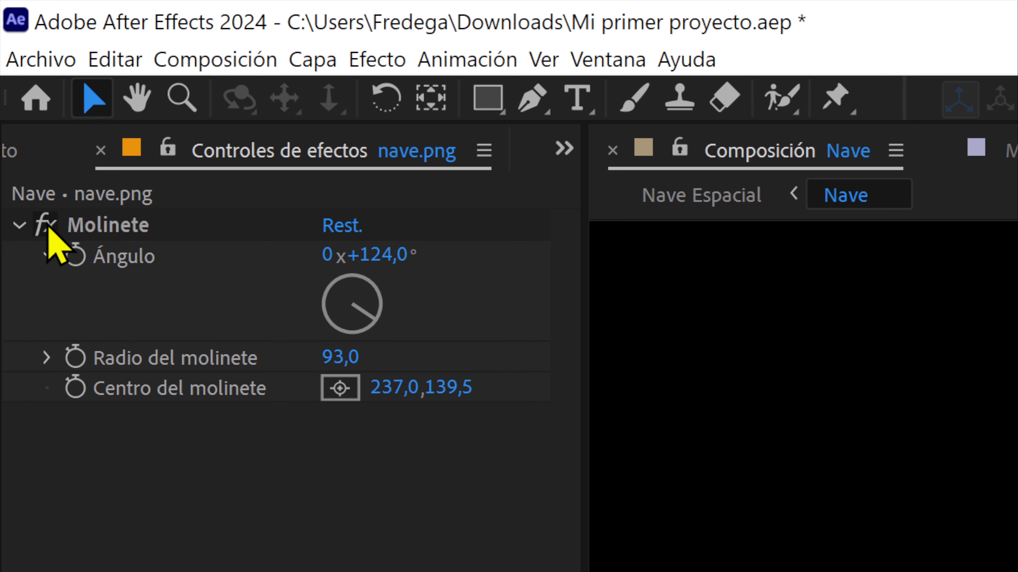
{"action": "left_click", "coordinate": [47, 225]}
{"action": "left_click", "coordinate": [47, 225]}
{"action": "left_click", "coordinate": [47, 226]}
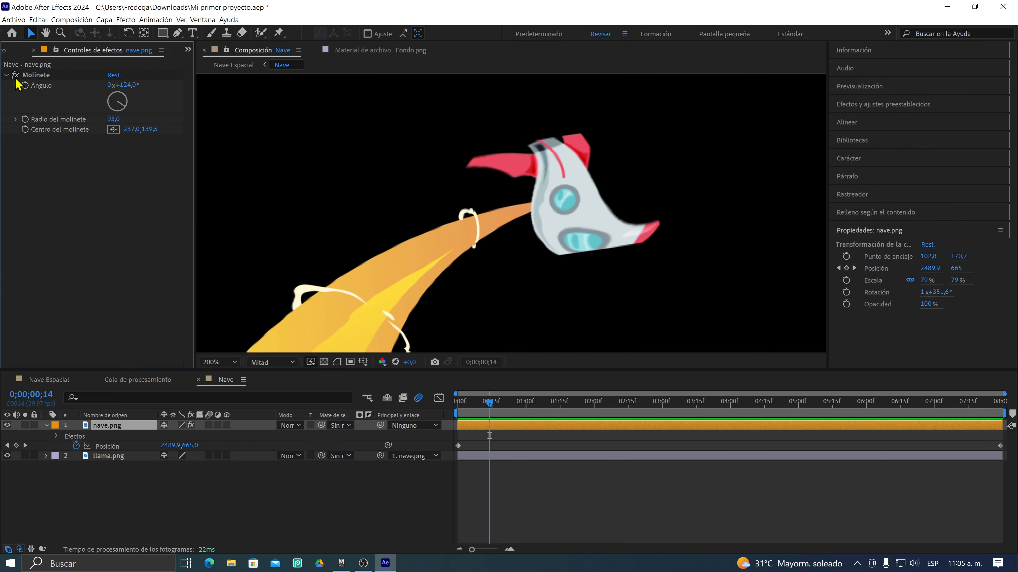
{"action": "left_click", "coordinate": [16, 78]}
{"action": "left_click", "coordinate": [15, 79]}
{"action": "left_click", "coordinate": [16, 78]}
{"action": "left_click", "coordinate": [16, 78]}
{"action": "left_click", "coordinate": [16, 78]}
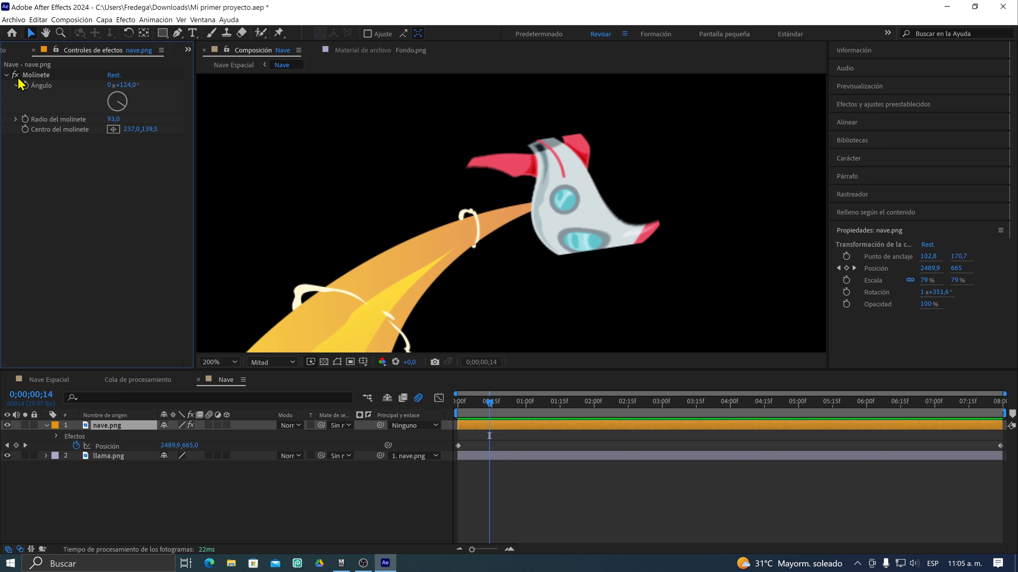
{"action": "left_click", "coordinate": [37, 76]}
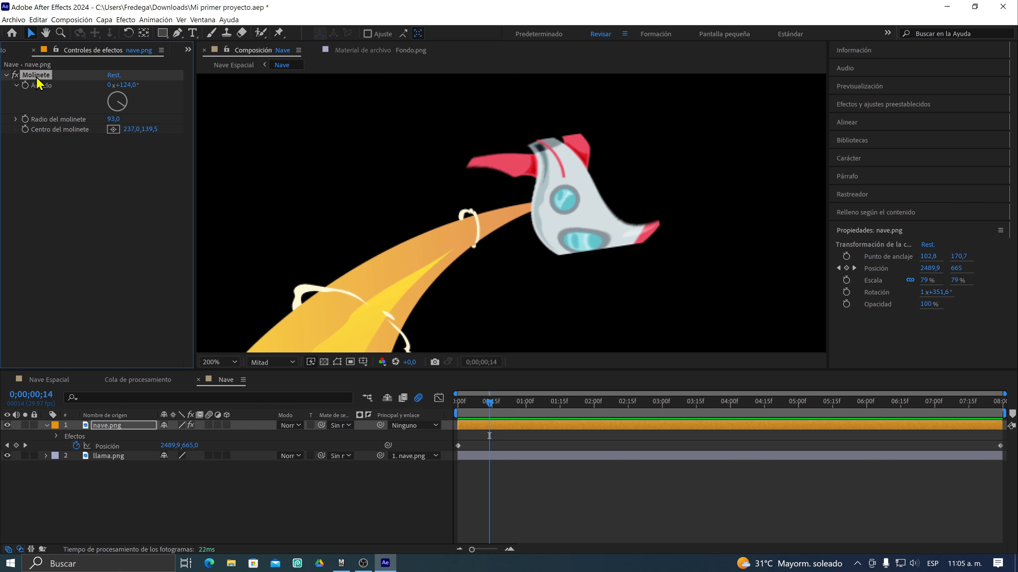
{"action": "key", "text": "Delete"}
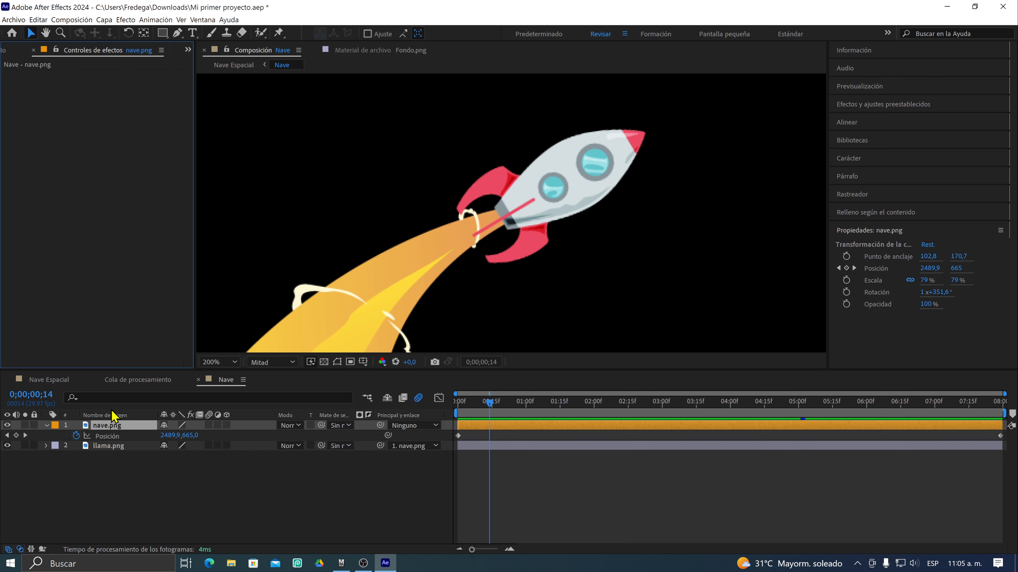
Apply the Deformación con ondas distortion effect to the llama.png layer
{"action": "left_click", "coordinate": [113, 447]}
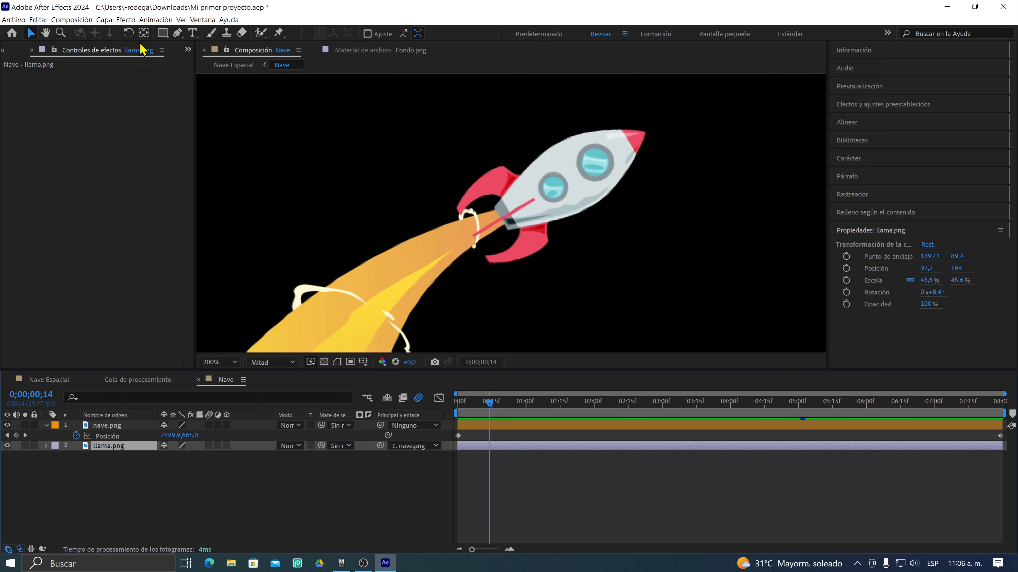
{"action": "left_click", "coordinate": [127, 20]}
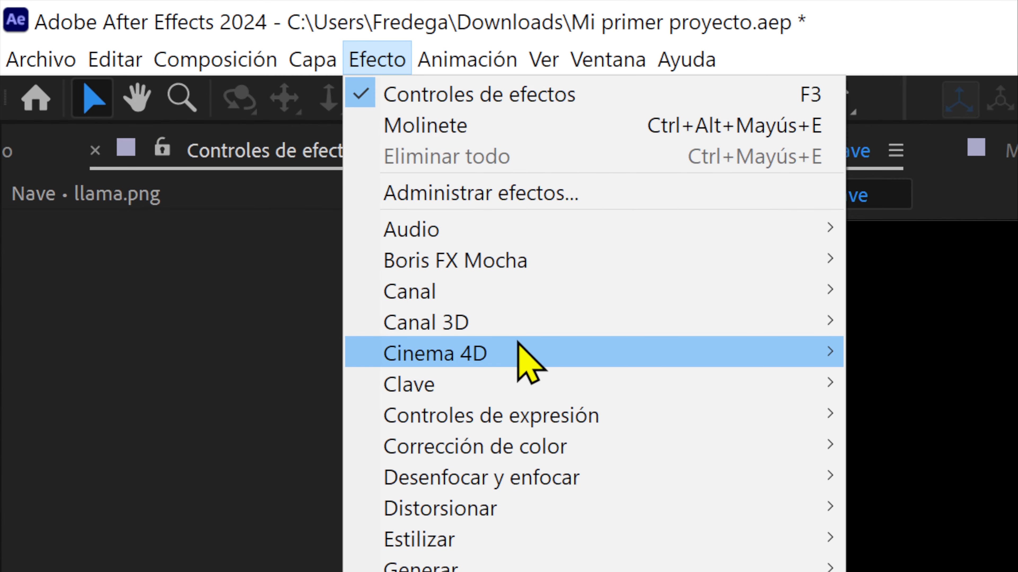
{"action": "mouse_move", "coordinate": [721, 453]}
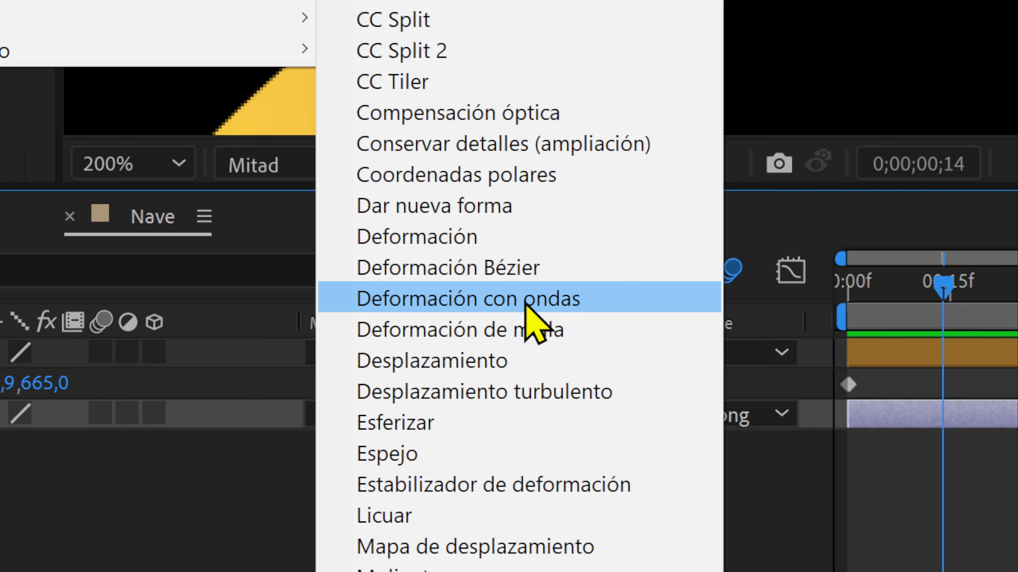
{"action": "left_click", "coordinate": [526, 304]}
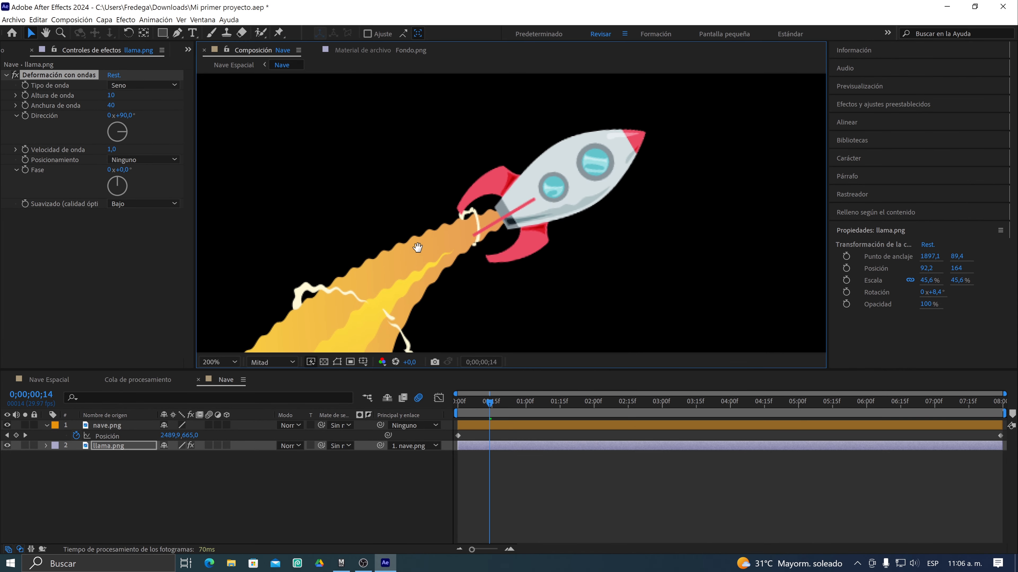
Play the Nave composition in several passes to examine the wave distortion moving along the flame
{"action": "left_click_drag", "start_coordinate": [415, 251], "coordinate": [565, 149]}
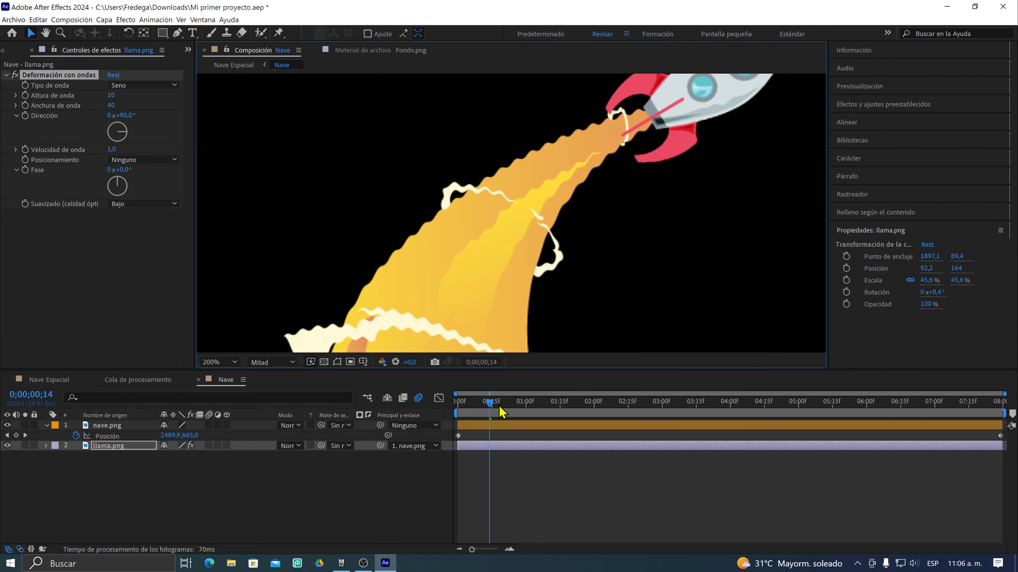
{"action": "key", "text": "space"}
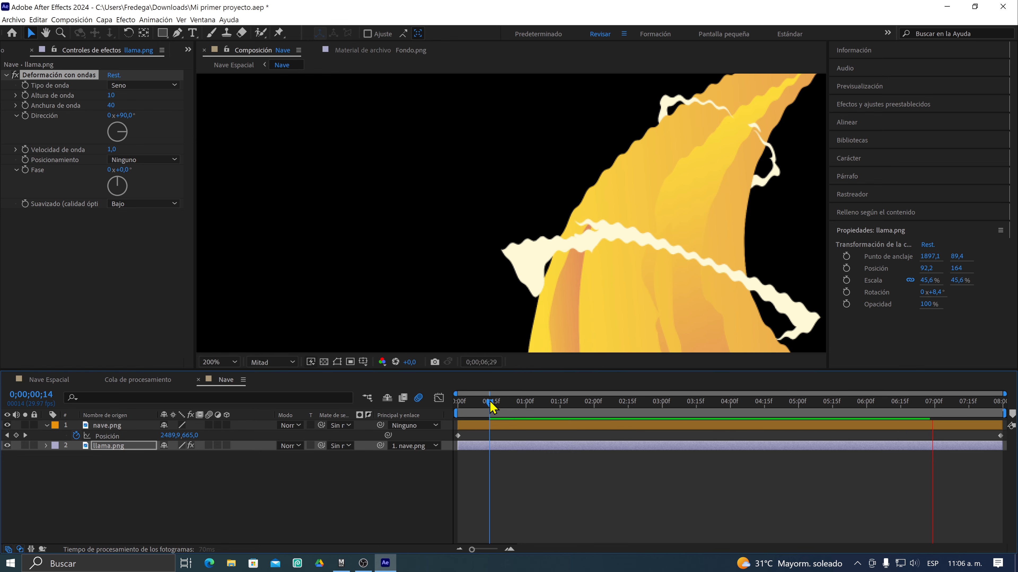
{"action": "key", "text": "space"}
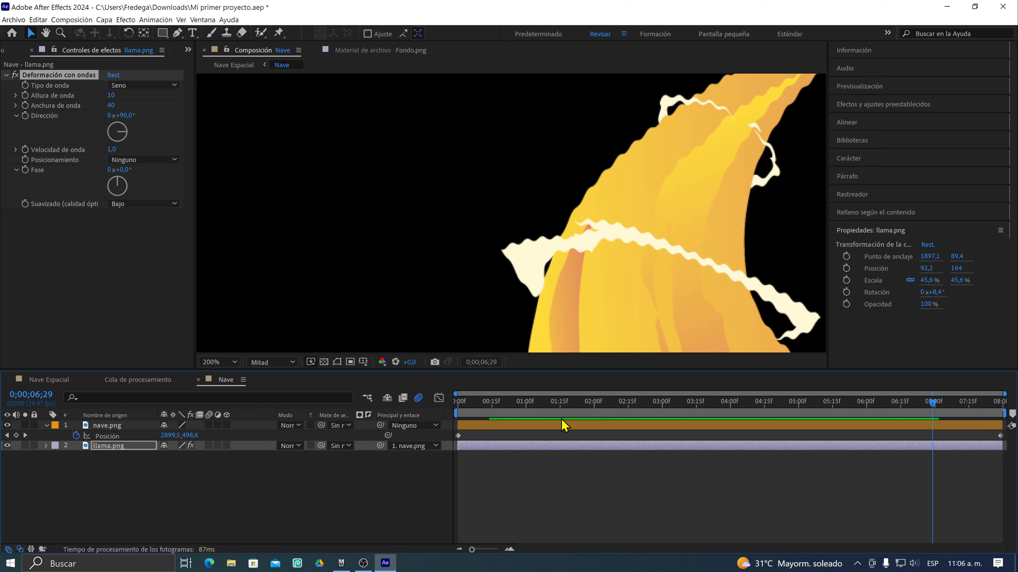
{"action": "key", "text": "space"}
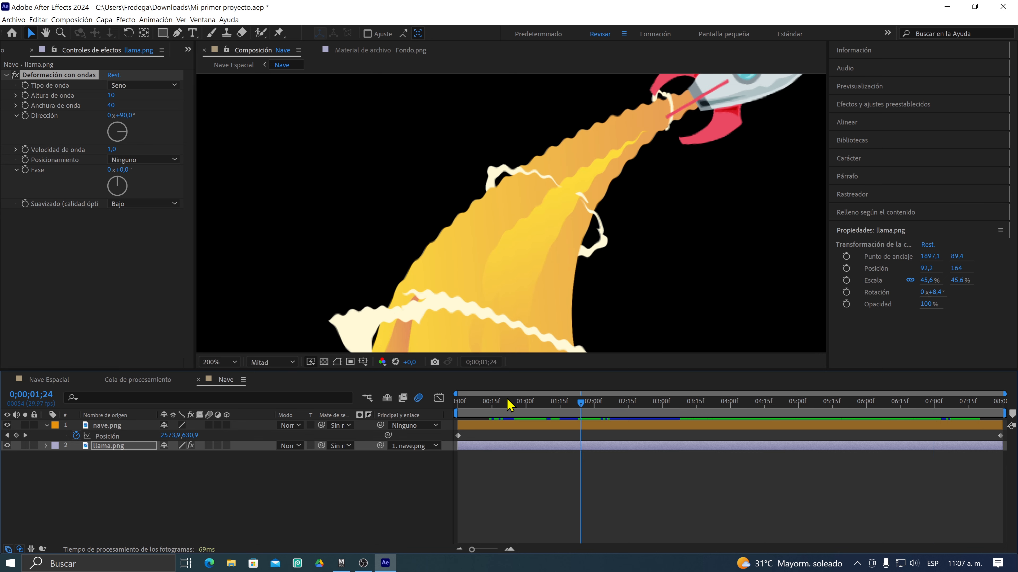
{"action": "key", "text": "space"}
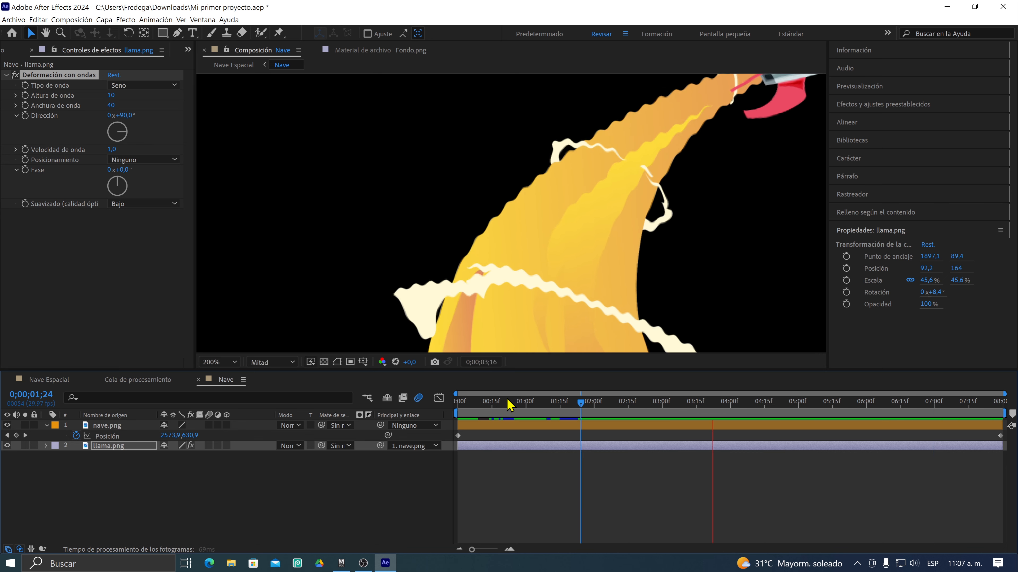
{"action": "key", "text": "space"}
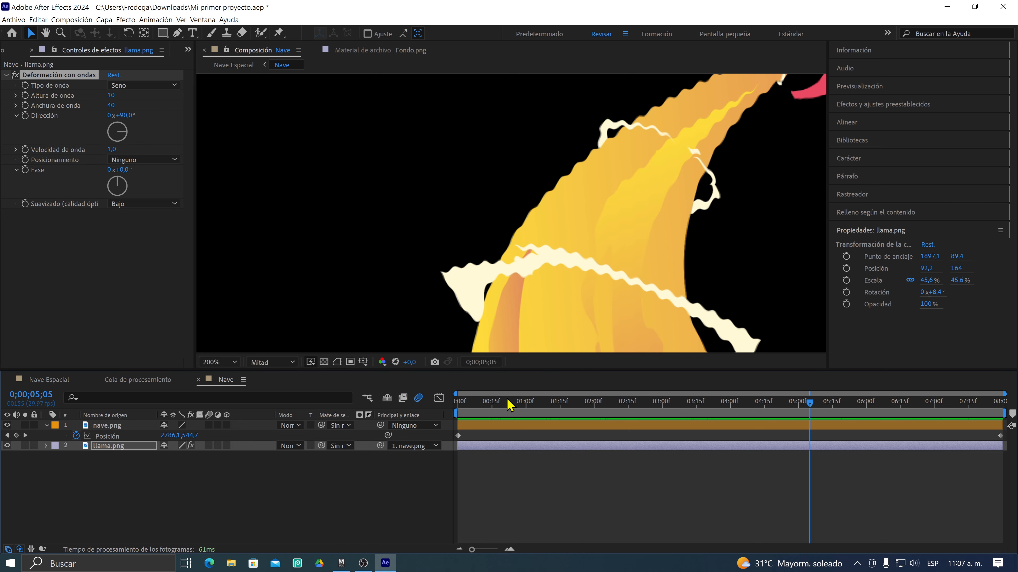
Play the Nave composition from about 0;00;00;22 to examine the wave motion along the flame
{"action": "left_click", "coordinate": [509, 405]}
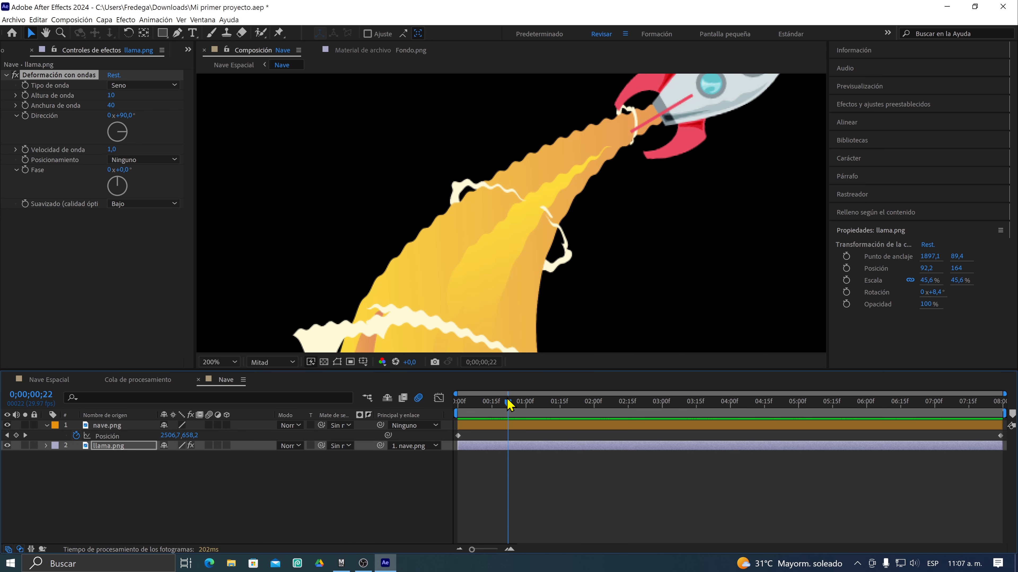
{"action": "key", "text": "space"}
{"action": "key", "text": "space"}
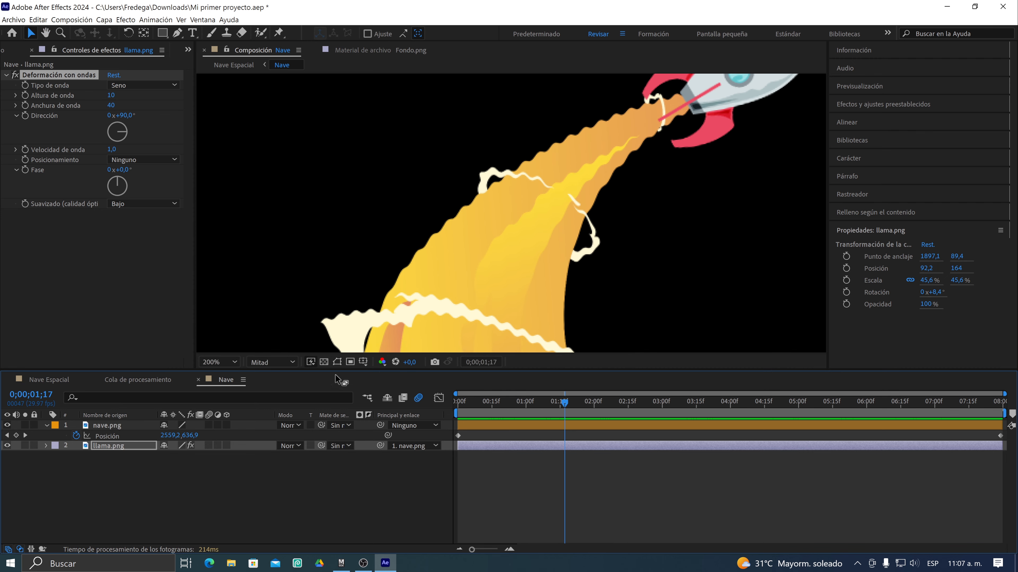
Try the Tercio preview resolution while playing the Nave composition, and set the resolution back to Mitad
{"action": "left_click", "coordinate": [291, 363]}
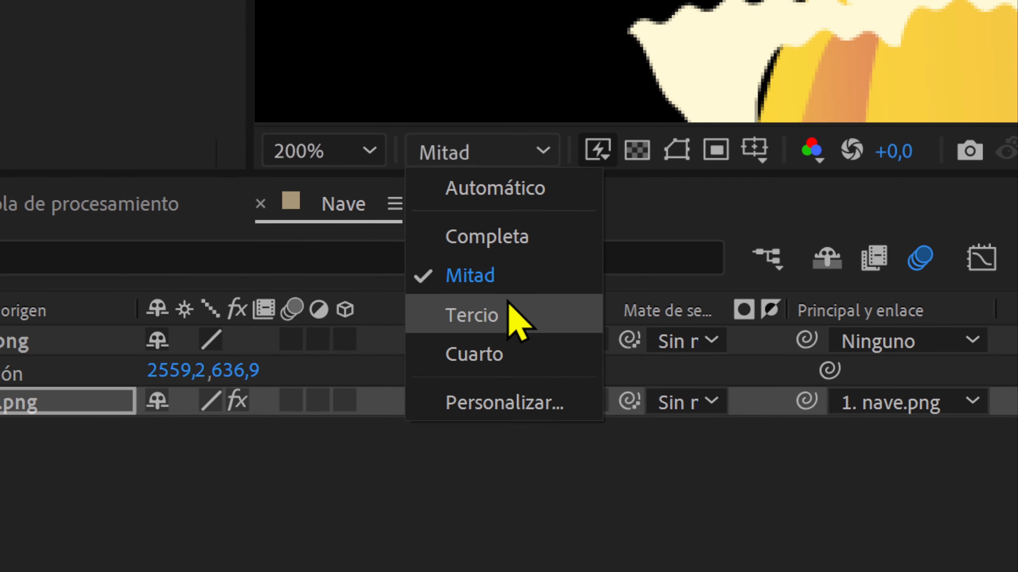
{"action": "left_click", "coordinate": [491, 438]}
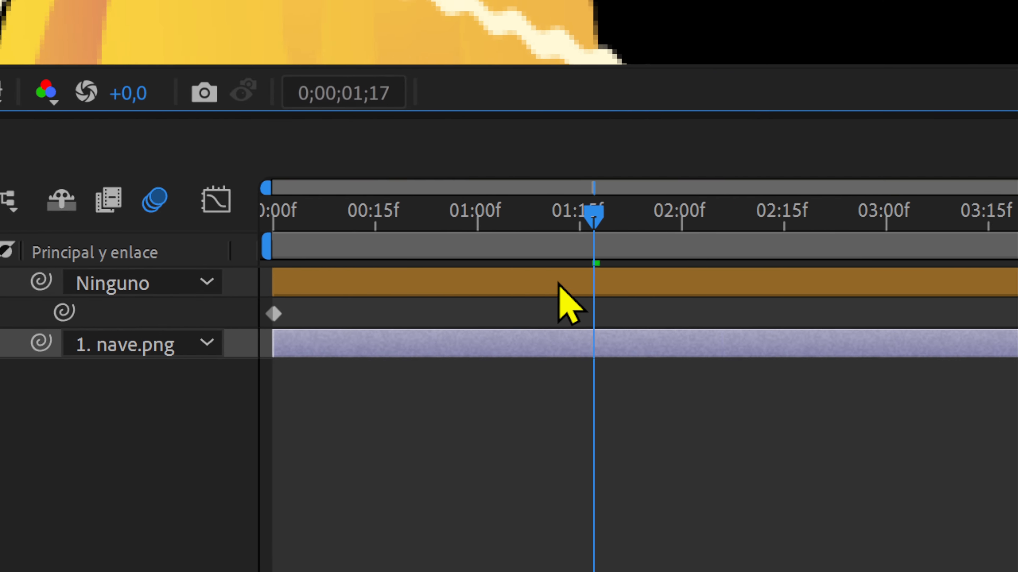
{"action": "left_click", "coordinate": [522, 245]}
{"action": "key", "text": "space"}
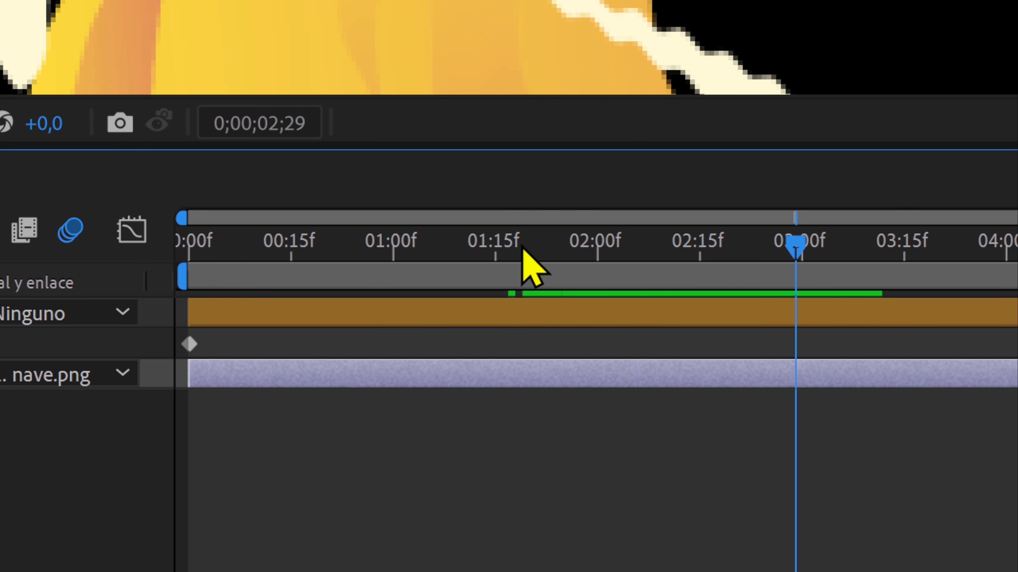
{"action": "key", "text": "space"}
{"action": "key", "text": "space"}
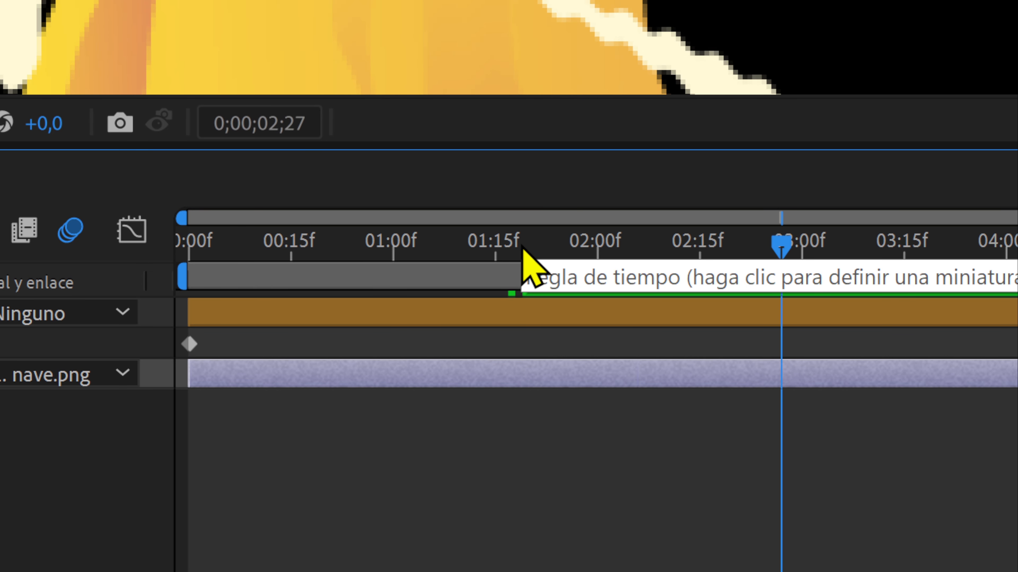
{"action": "key", "text": "space"}
{"action": "key", "text": "space"}
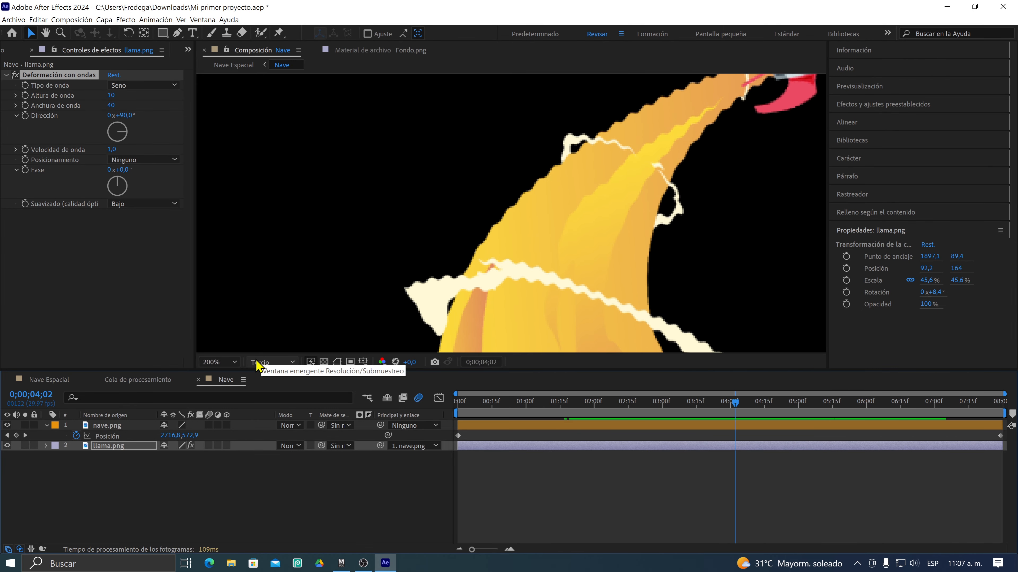
{"action": "left_click", "coordinate": [256, 363]}
{"action": "left_click", "coordinate": [267, 402]}
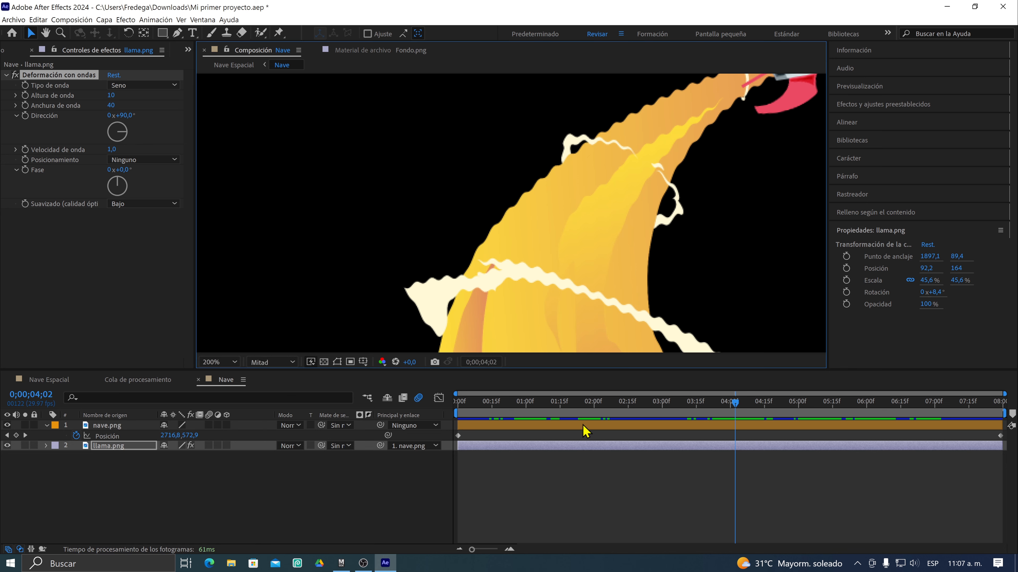
Set the flame's wave direction to 207° at about 0;00;01;28 and play the composition to check the movement
{"action": "left_click_drag", "start_coordinate": [734, 404], "coordinate": [589, 421]}
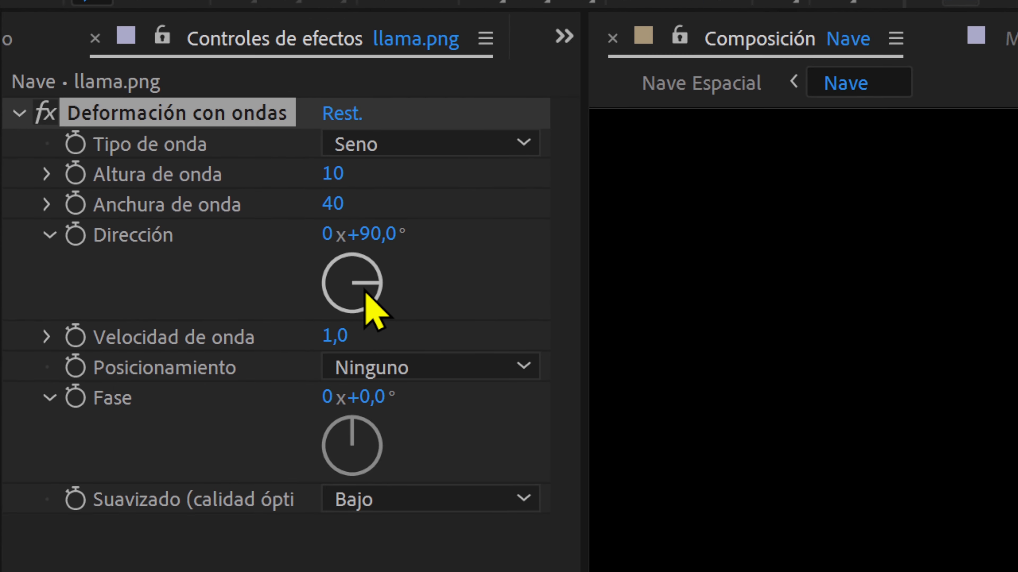
{"action": "left_click_drag", "start_coordinate": [366, 294], "coordinate": [346, 323]}
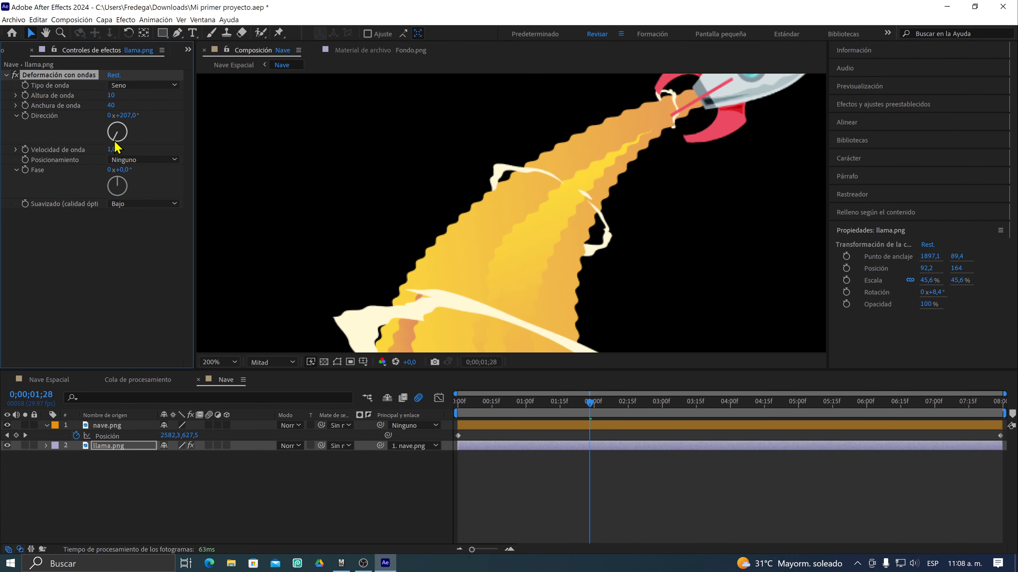
{"action": "left_click", "coordinate": [507, 407]}
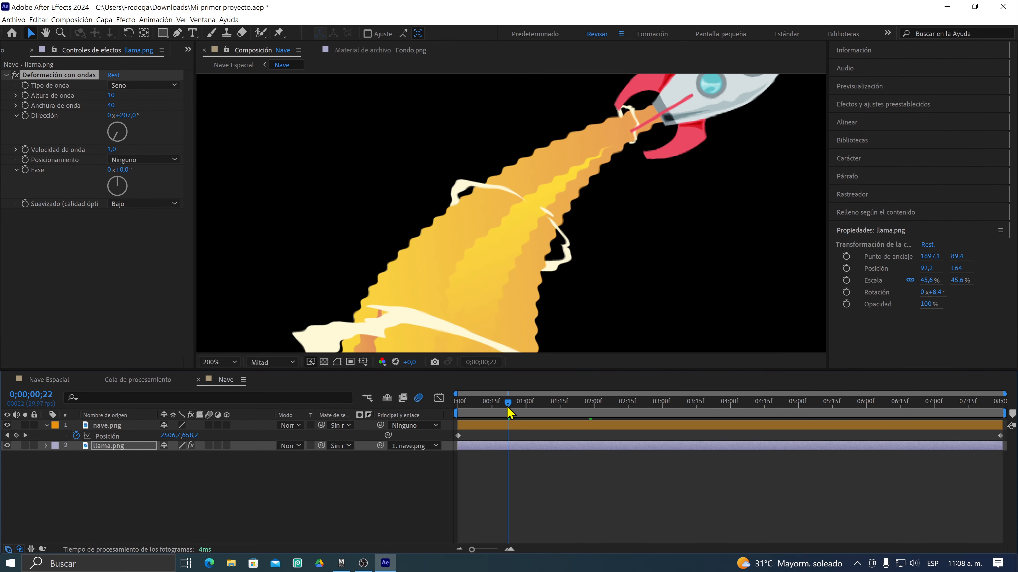
{"action": "key", "text": "space"}
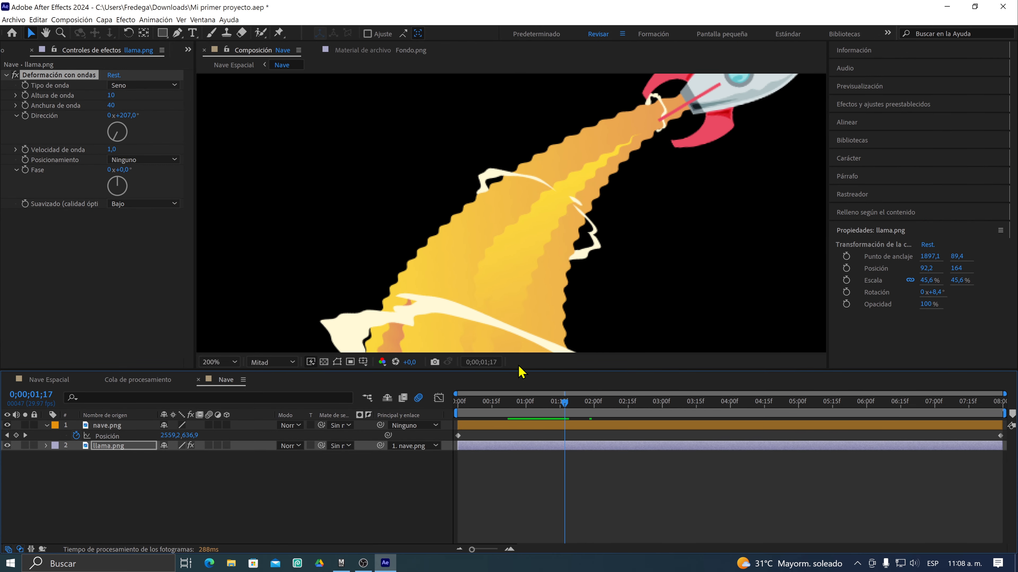
{"action": "left_click", "coordinate": [522, 403]}
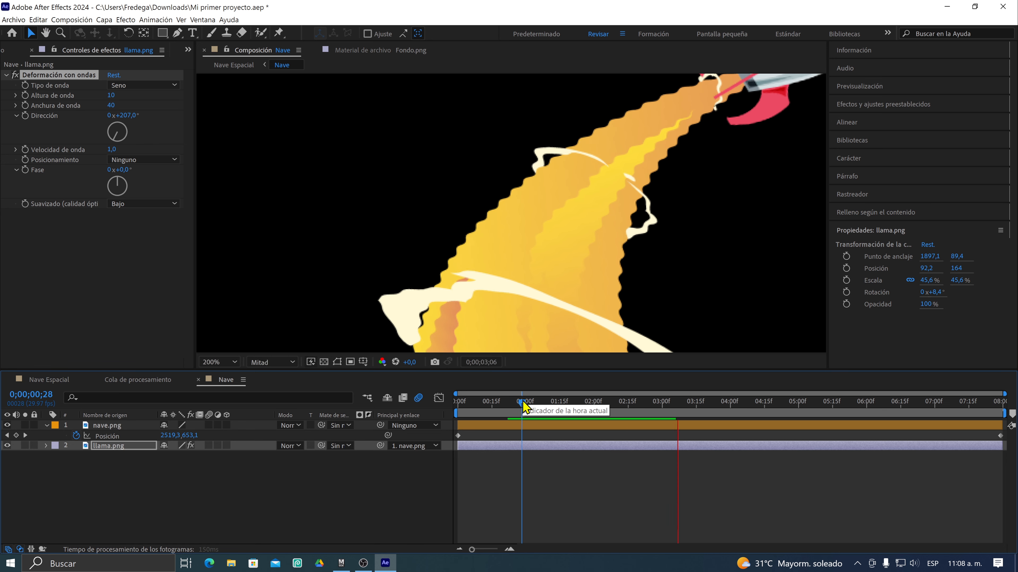
{"action": "key", "text": "space"}
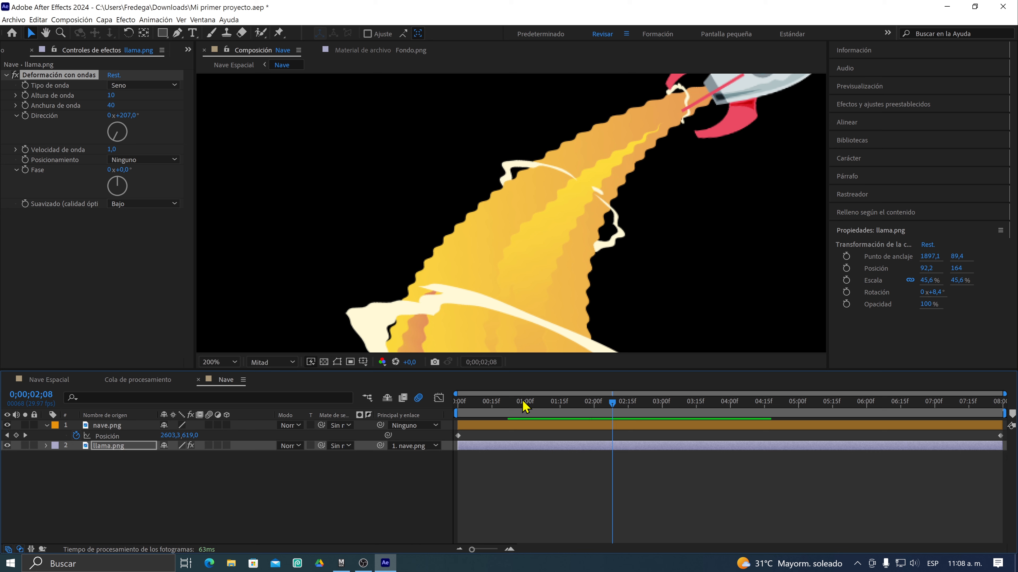
Raise the flame's wave speed to 2,1 and play the composition from about one second in
{"action": "left_click_drag", "start_coordinate": [111, 150], "coordinate": [177, 152]}
{"action": "left_click", "coordinate": [529, 403]}
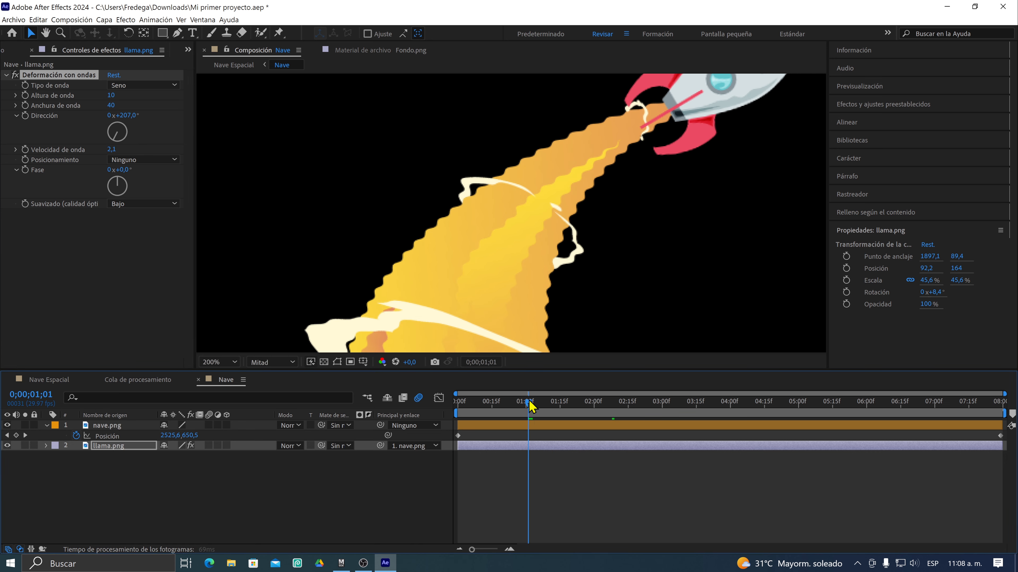
{"action": "key", "text": "space"}
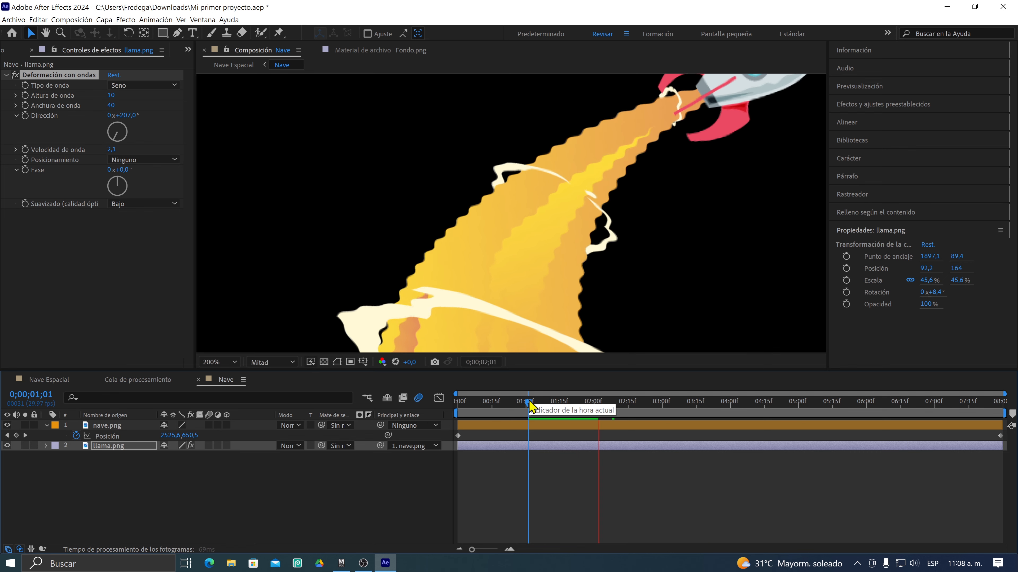
{"action": "key", "text": "space"}
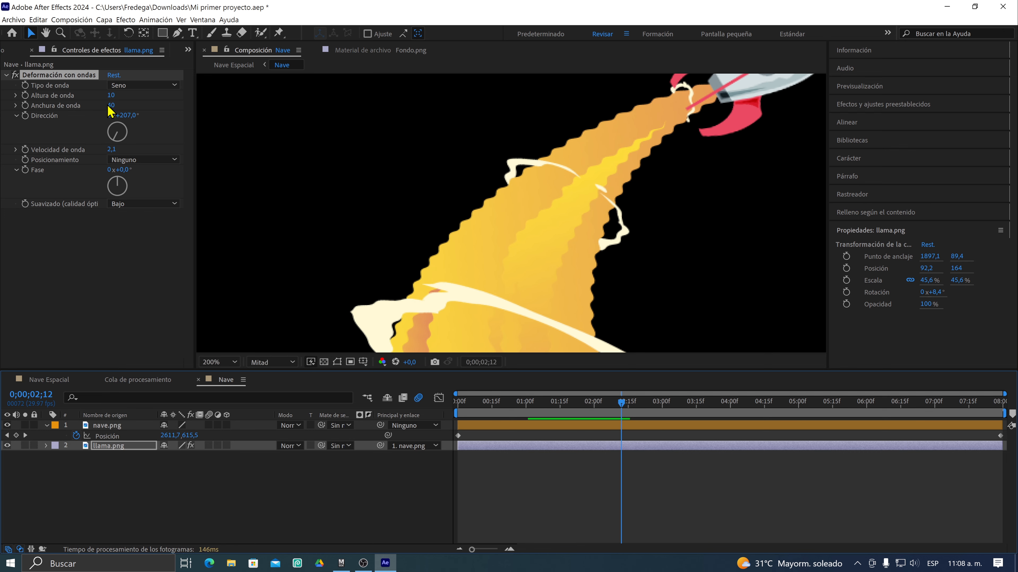
Try a wave width of 103 on the flame and preview the motion
{"action": "left_click_drag", "start_coordinate": [109, 104], "coordinate": [499, 126]}
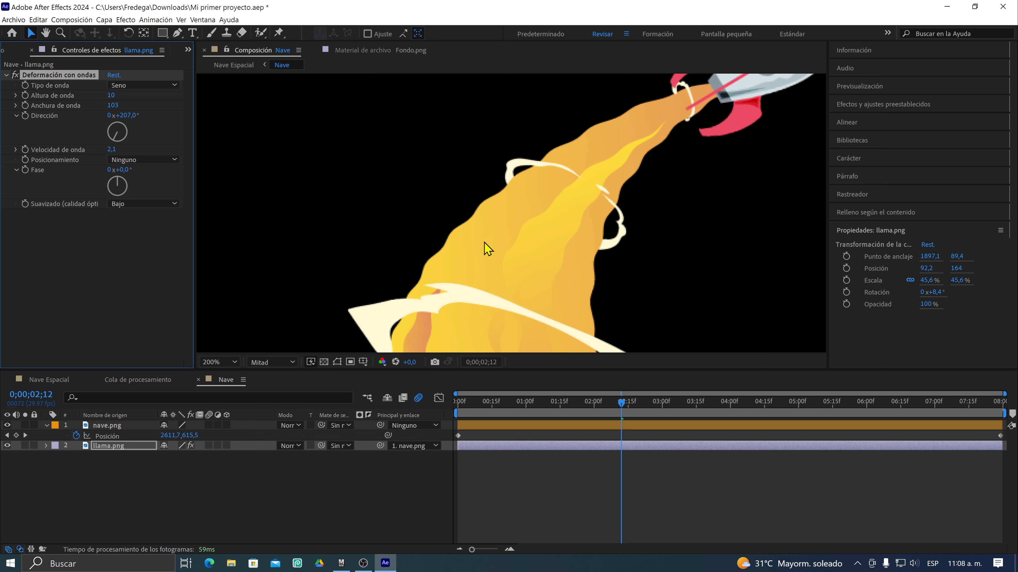
{"action": "left_click", "coordinate": [555, 401]}
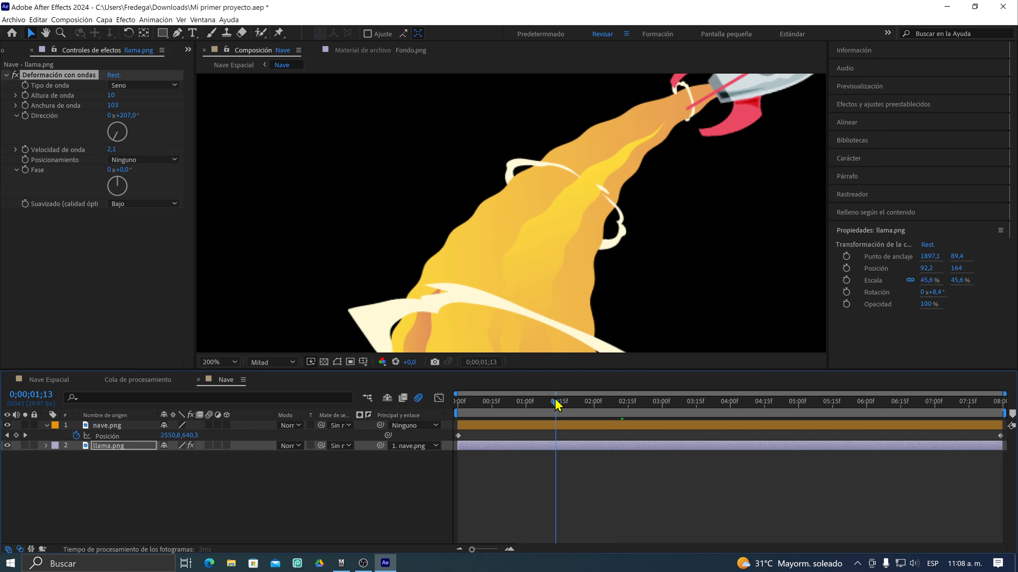
{"action": "key", "text": "space"}
{"action": "key", "text": "space"}
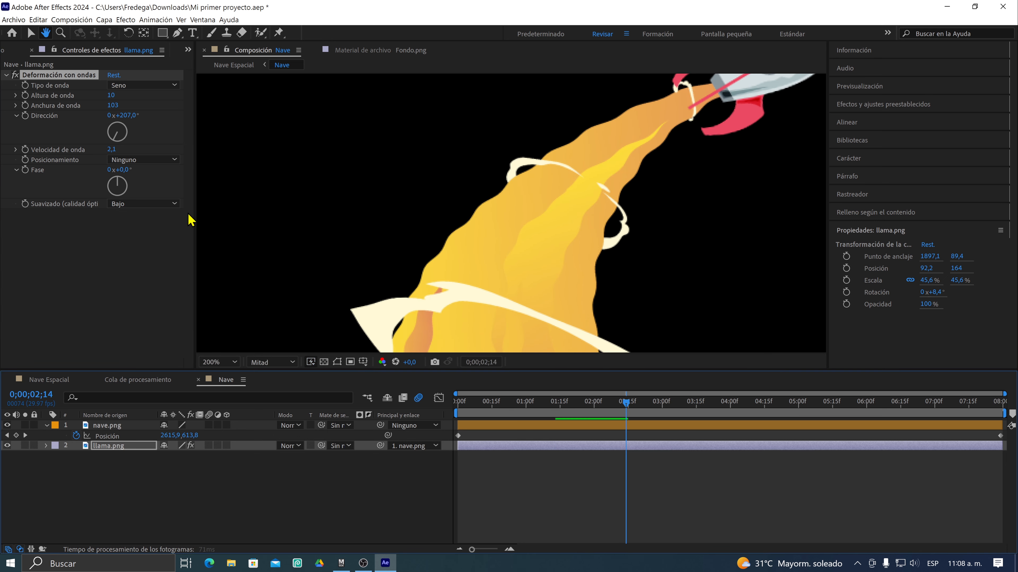
Set the flame's wave width to 94 and wave height to 16, and preview the result on the rocket
{"action": "left_click", "coordinate": [106, 105]}
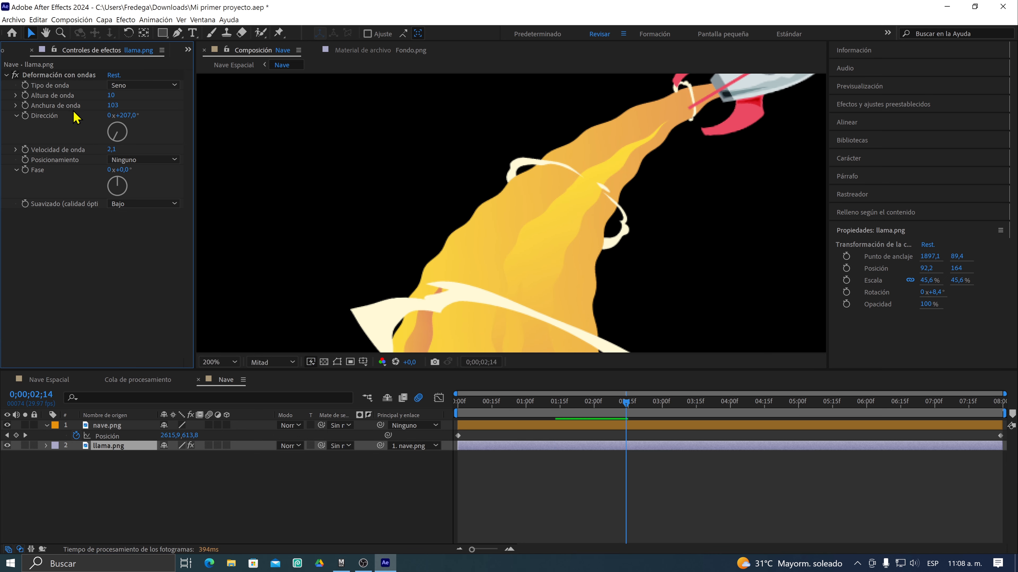
{"action": "left_click_drag", "start_coordinate": [113, 105], "coordinate": [79, 94]}
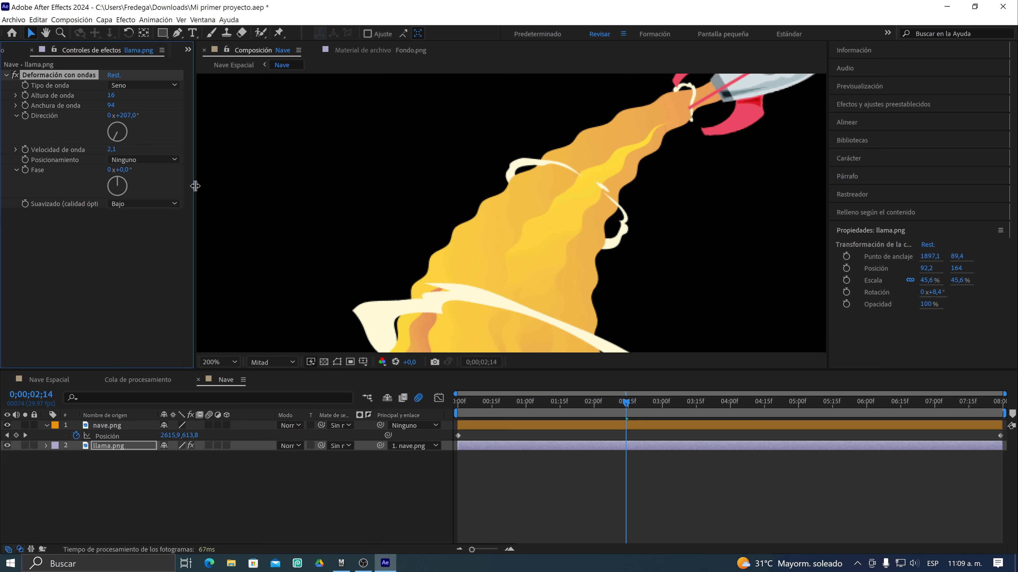
{"action": "key", "text": "space"}
{"action": "key", "text": "space"}
{"action": "left_click_drag", "start_coordinate": [609, 243], "coordinate": [491, 289]}
{"action": "left_click", "coordinate": [638, 403]}
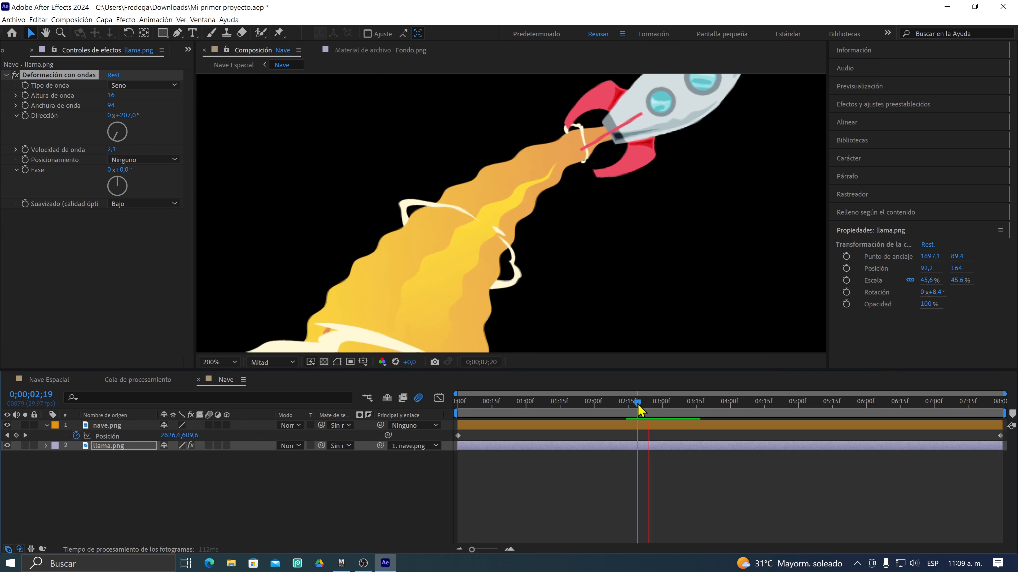
Try the Cuadrado, Triángulo, Dientes de sierra, Círculo and Semicírculo wave types on the flame, and return to Seno
{"action": "left_click", "coordinate": [142, 86]}
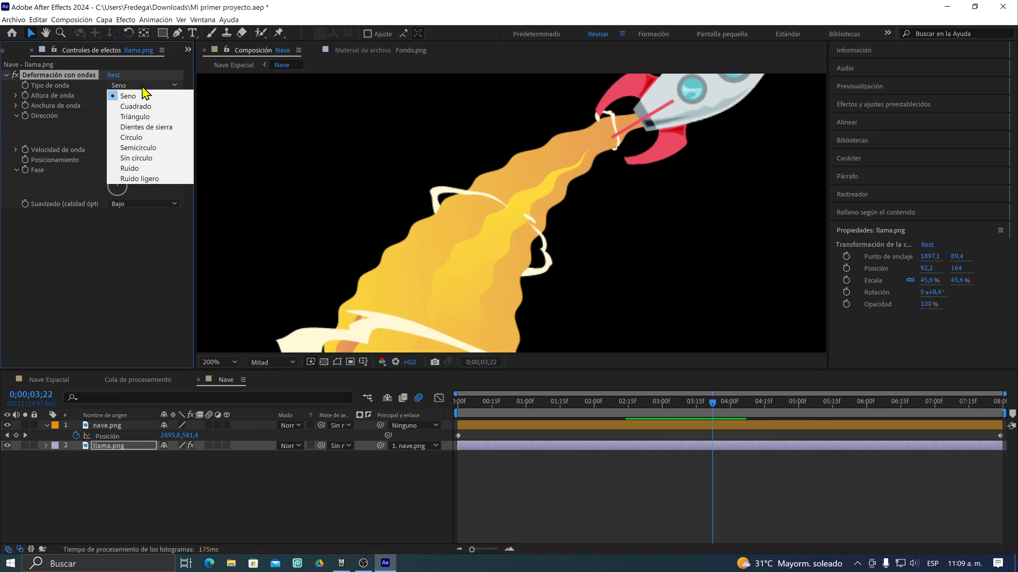
{"action": "left_click", "coordinate": [137, 106]}
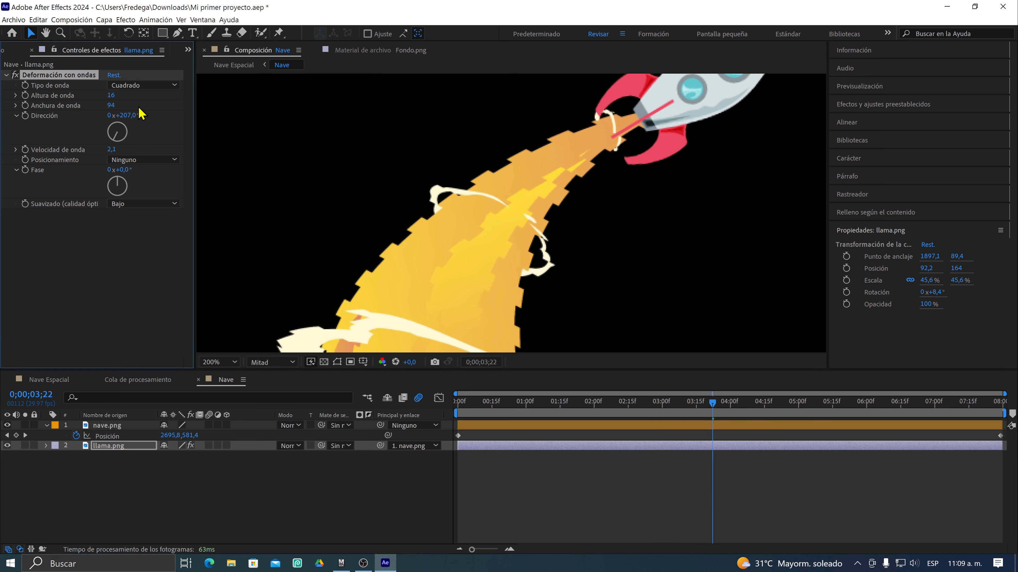
{"action": "left_click", "coordinate": [140, 88]}
{"action": "left_click", "coordinate": [144, 117]}
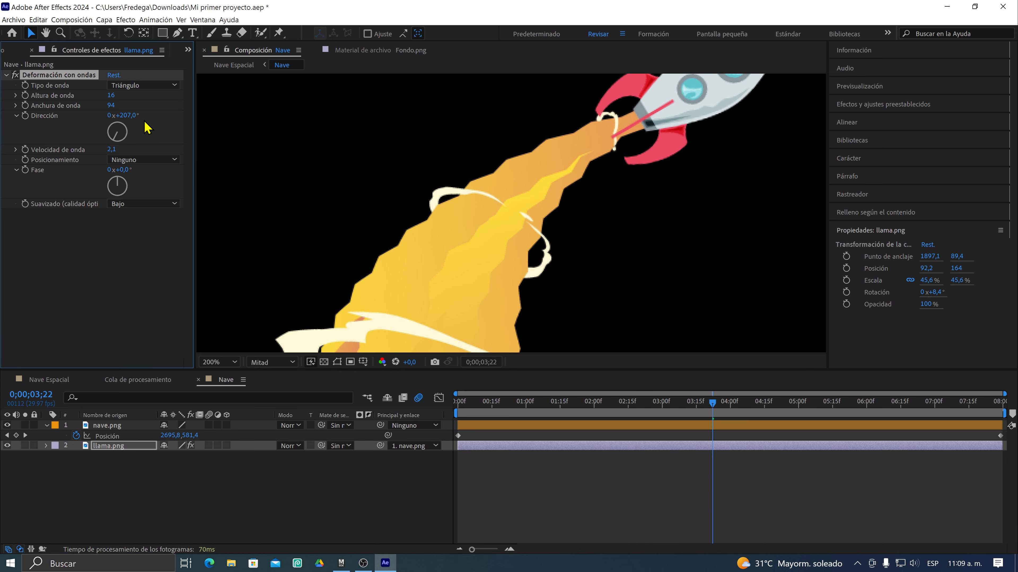
{"action": "left_click", "coordinate": [145, 87]}
{"action": "left_click", "coordinate": [143, 127]}
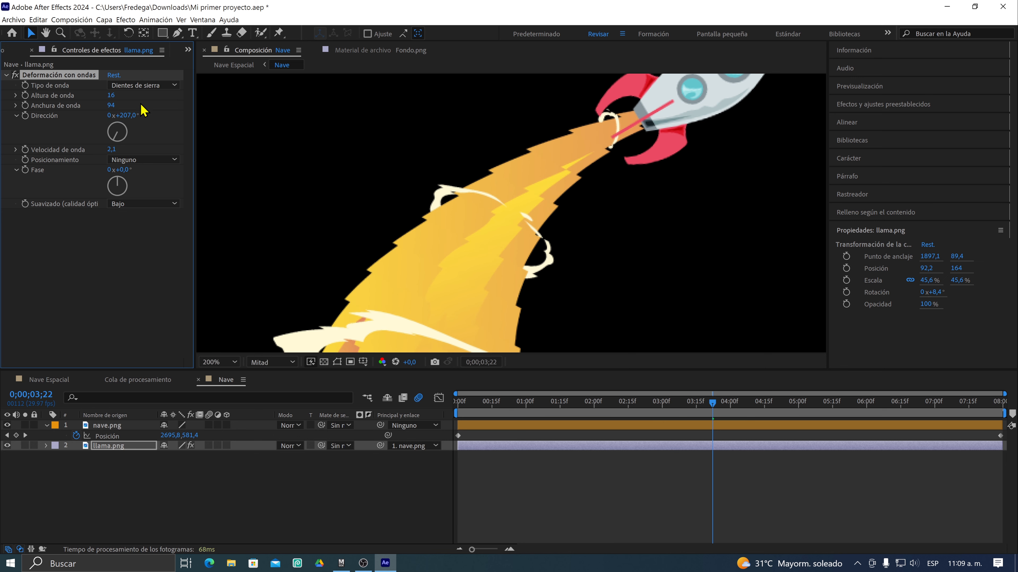
{"action": "left_click", "coordinate": [143, 86]}
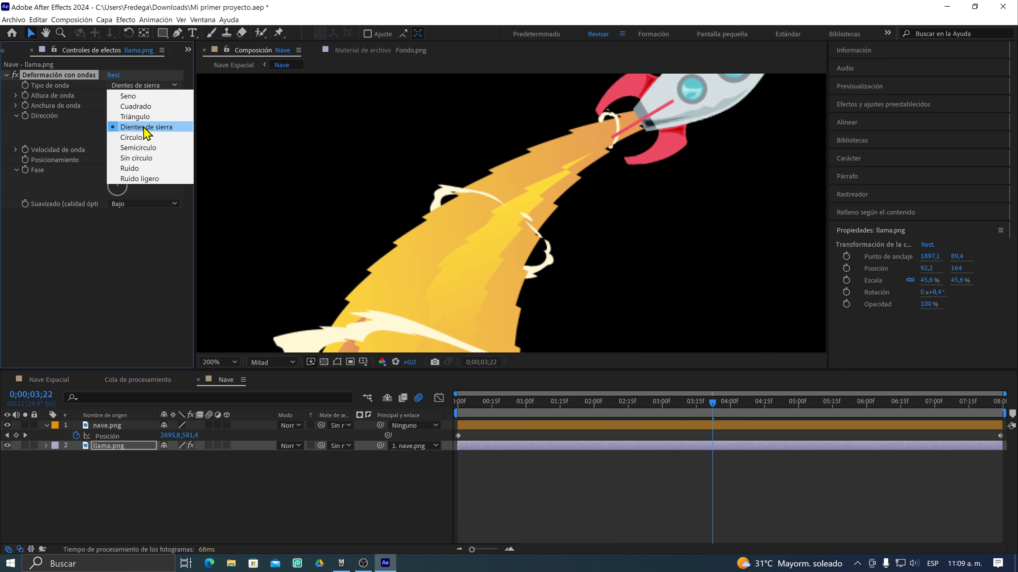
{"action": "left_click", "coordinate": [141, 138]}
{"action": "left_click", "coordinate": [144, 85]}
{"action": "left_click", "coordinate": [138, 147]}
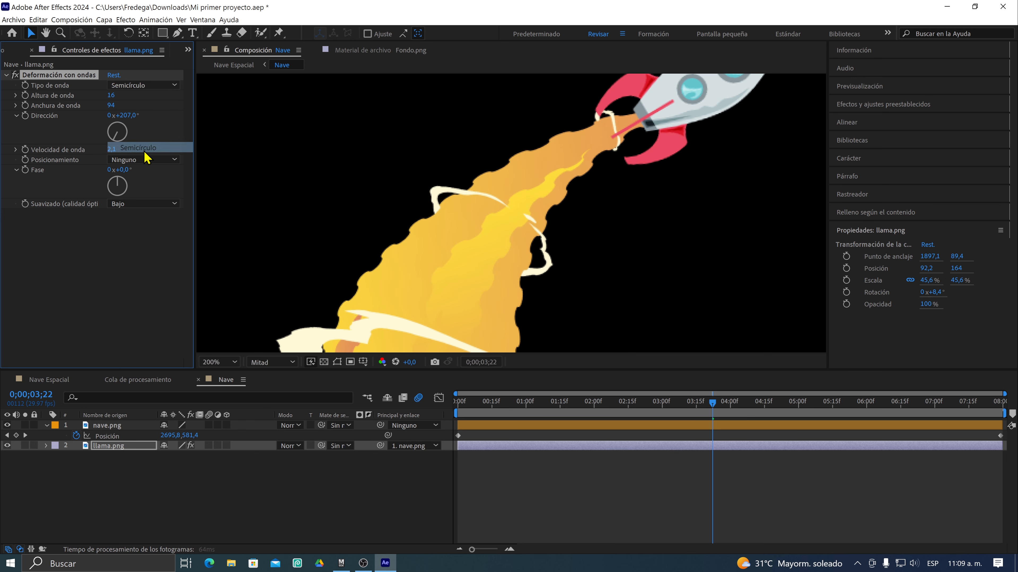
{"action": "left_click", "coordinate": [137, 86]}
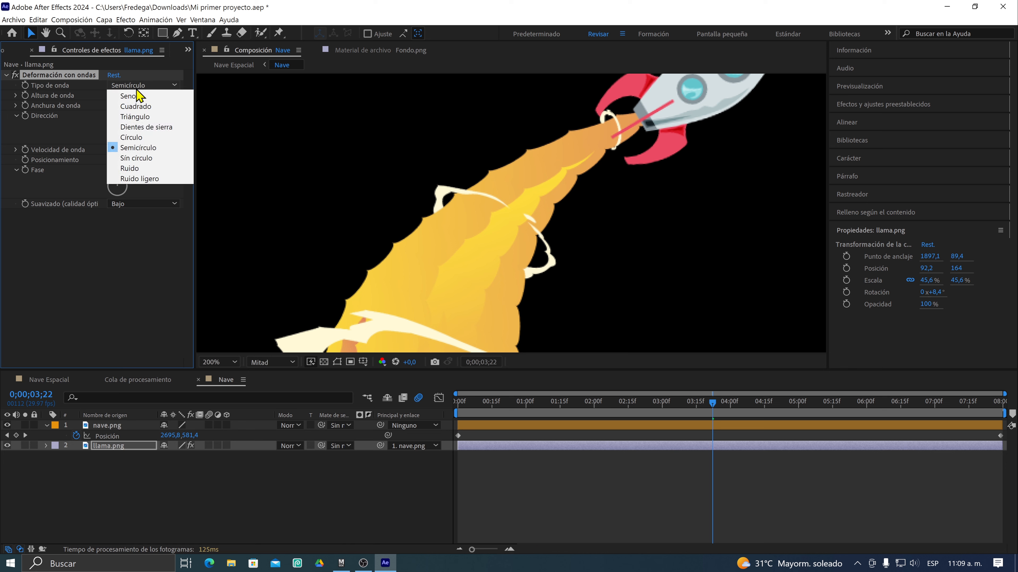
{"action": "left_click", "coordinate": [136, 96]}
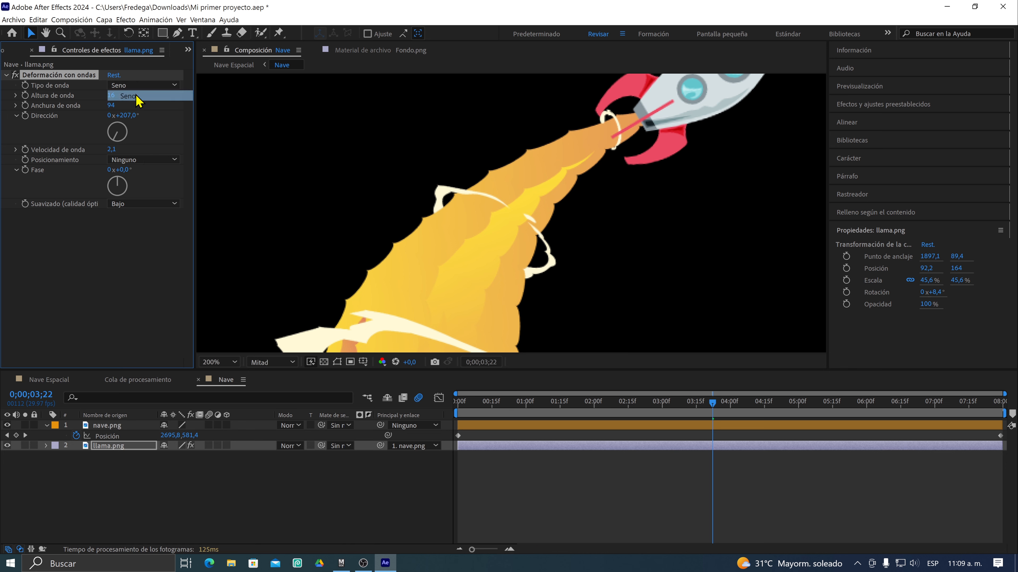
Play the Nave composition from about 0;00;02;29 to examine the flame with the Seno wave
{"action": "left_click", "coordinate": [660, 403]}
{"action": "key", "text": "space"}
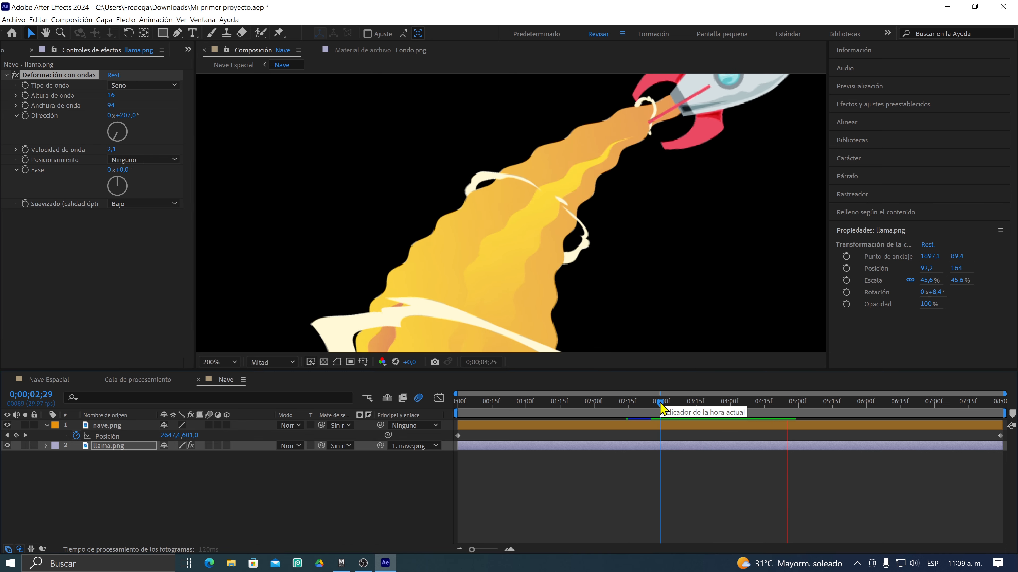
{"action": "key", "text": "space"}
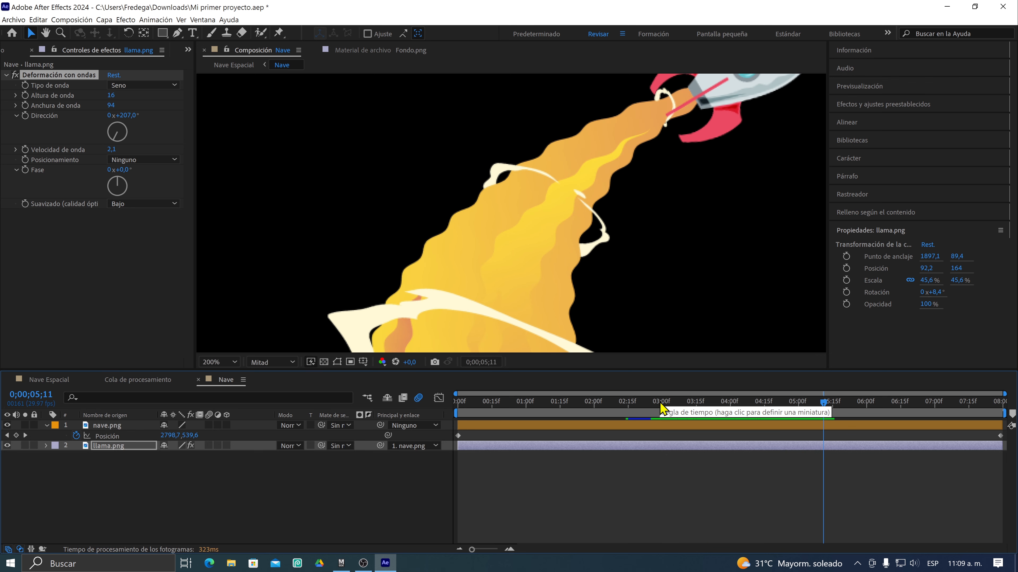
Switch to the Nave Espacial composition and play it from near the start to review the waving flame in the full scene
{"action": "left_click", "coordinate": [26, 383]}
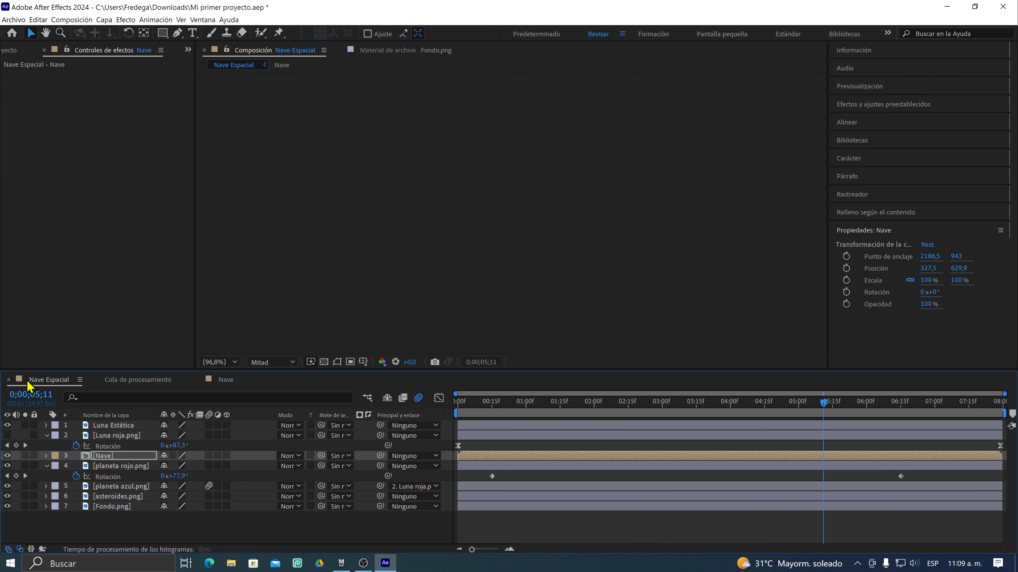
{"action": "left_click", "coordinate": [468, 405]}
{"action": "key", "text": "space"}
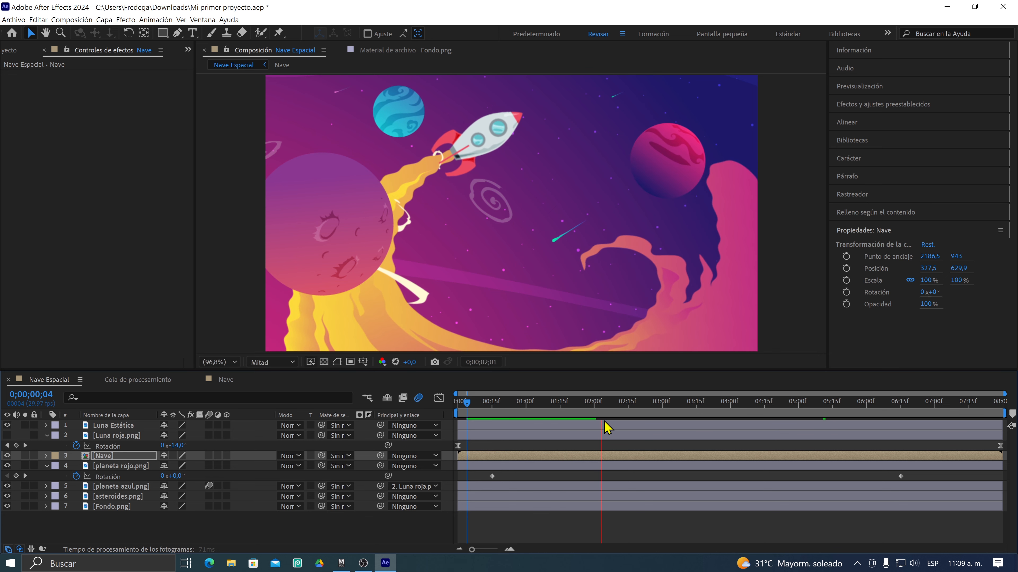
Replay the Nave Espacial composition from 0;00;00;07 and again from 0;00;00;05, stopping at about 0;00;06;24, to review the complete animation
{"action": "left_click", "coordinate": [484, 403]}
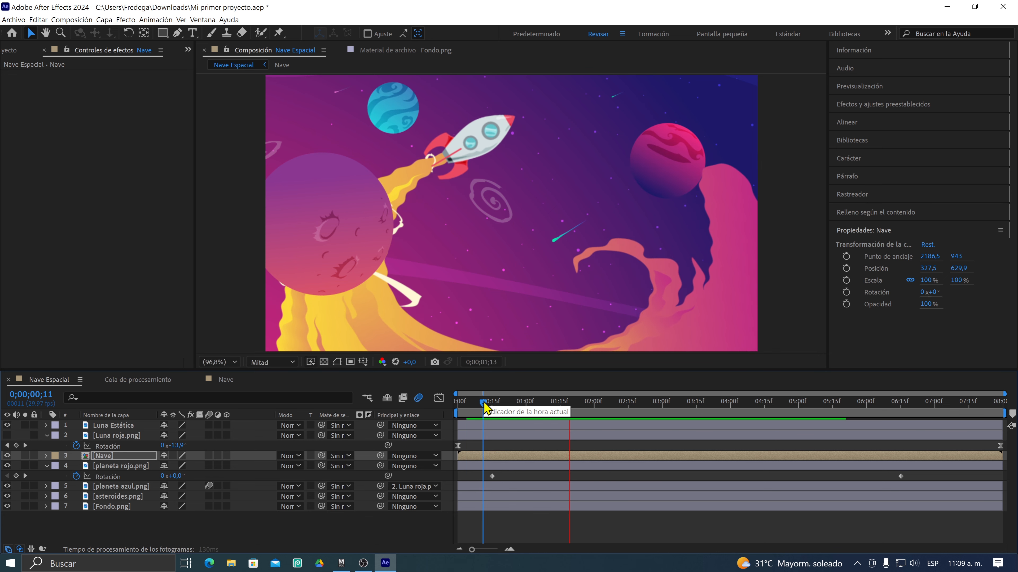
{"action": "left_click", "coordinate": [667, 403]}
{"action": "left_click", "coordinate": [474, 403]}
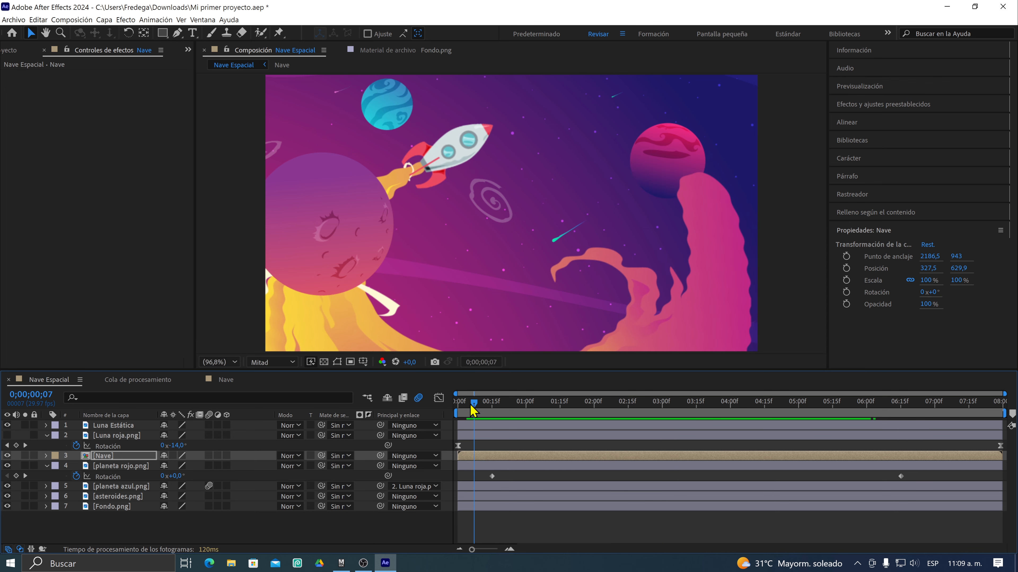
{"action": "key", "text": "space"}
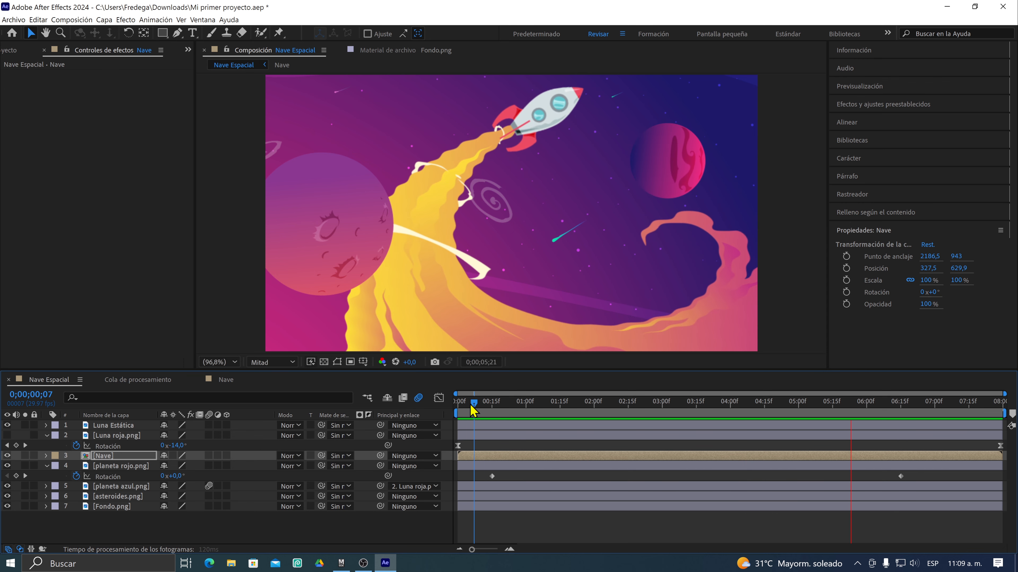
{"action": "key", "text": "space"}
{"action": "left_click", "coordinate": [471, 409]}
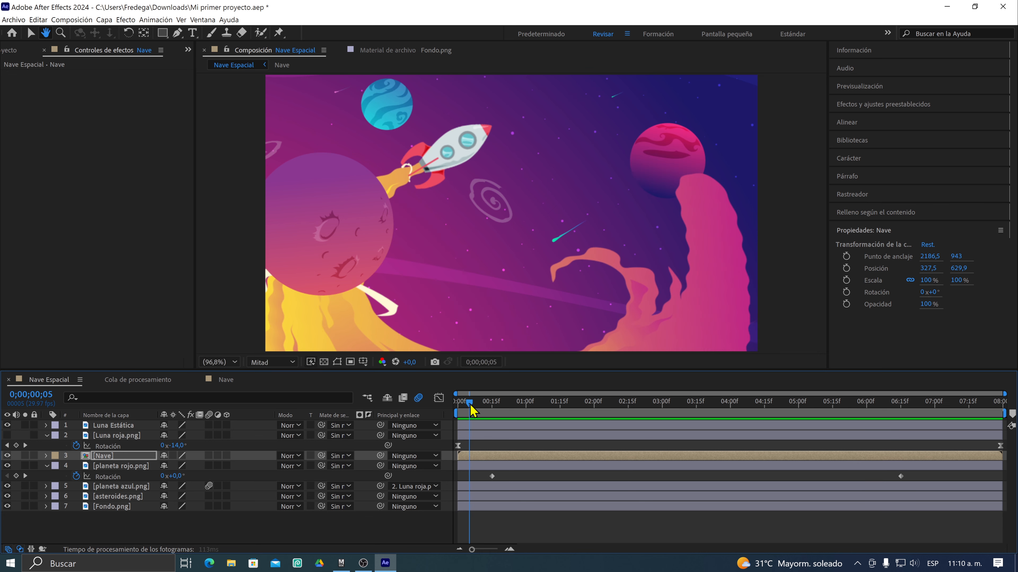
{"action": "key", "text": "space"}
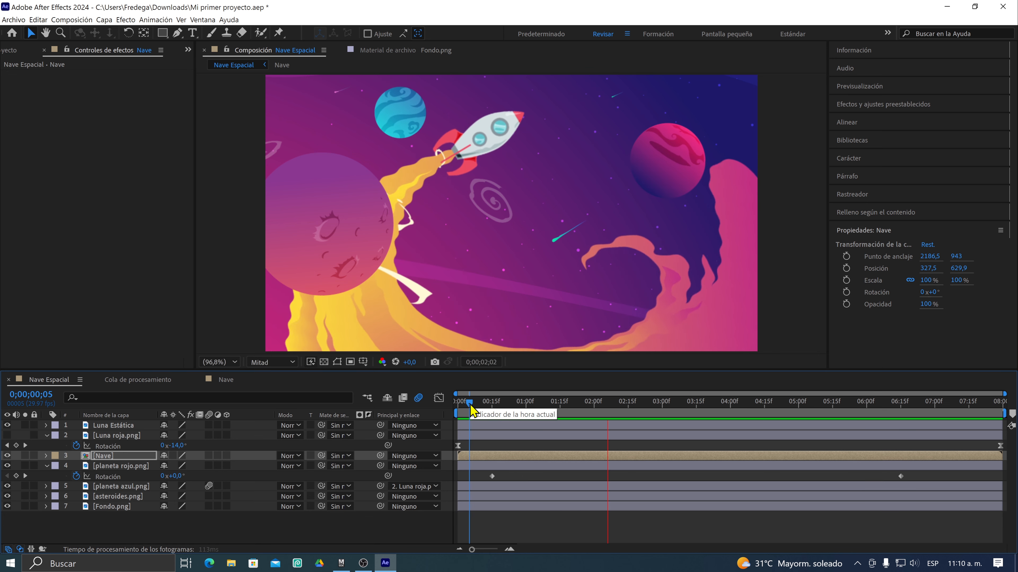
{"action": "key", "text": "space"}
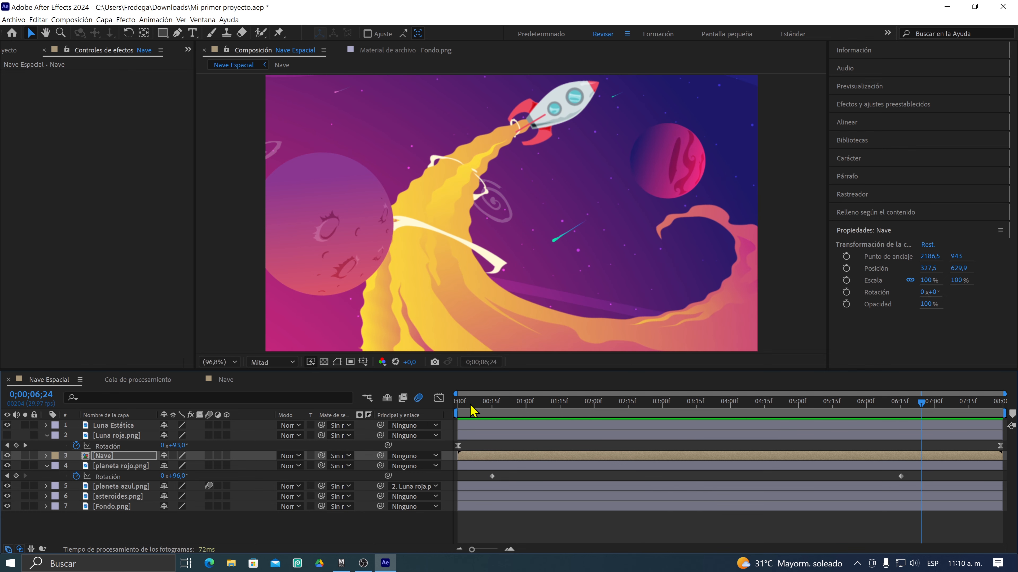
Save the changes to the existing project file, Mi primer proyecto.aep
{"action": "left_click", "coordinate": [14, 20]}
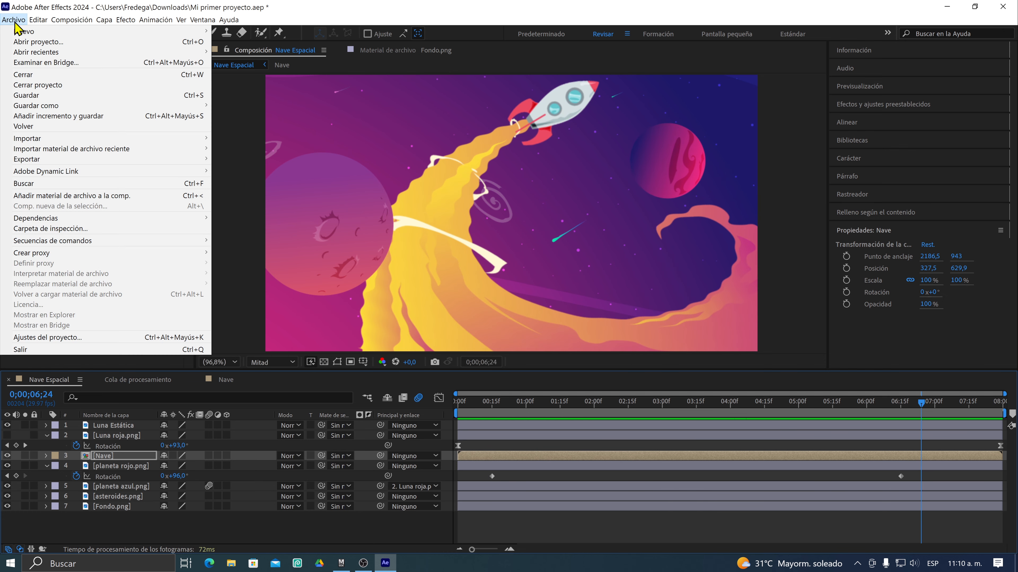
{"action": "left_click", "coordinate": [27, 96]}
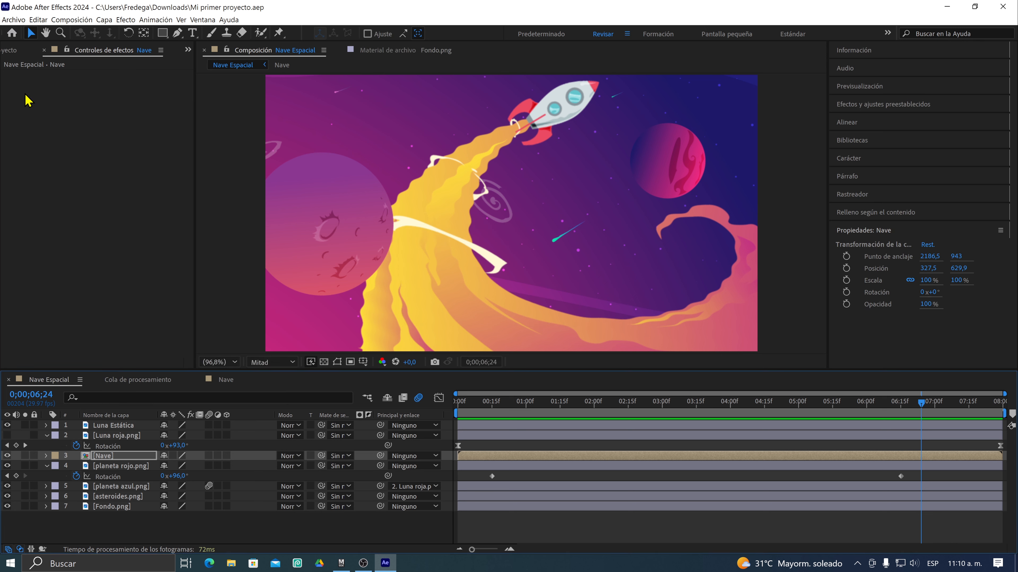